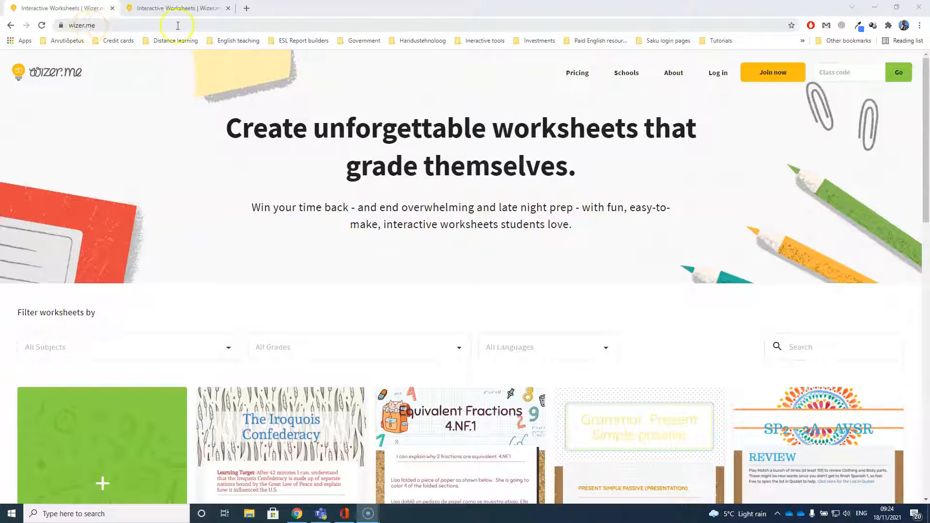
# - Start the free teacher sign-up, then go back to the Wizer.me homepage
pyautogui.click(777, 77)
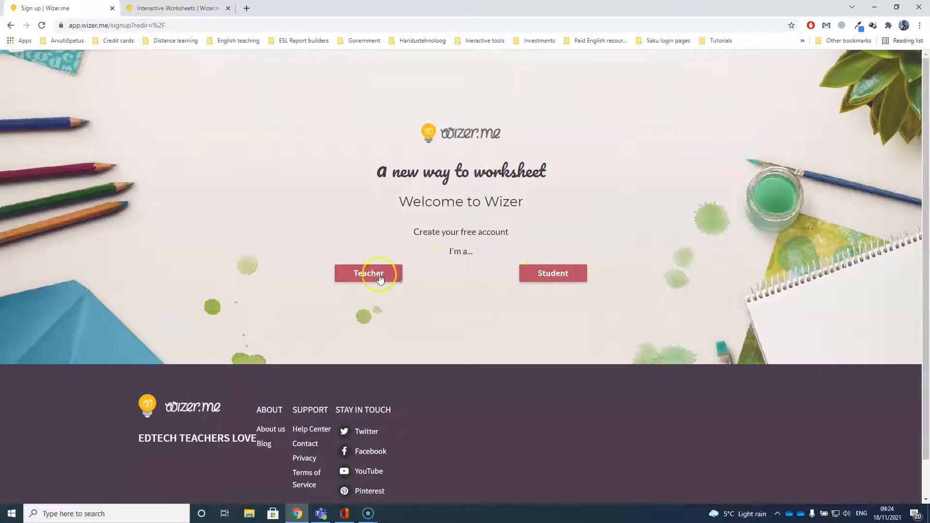
pyautogui.click(380, 277)
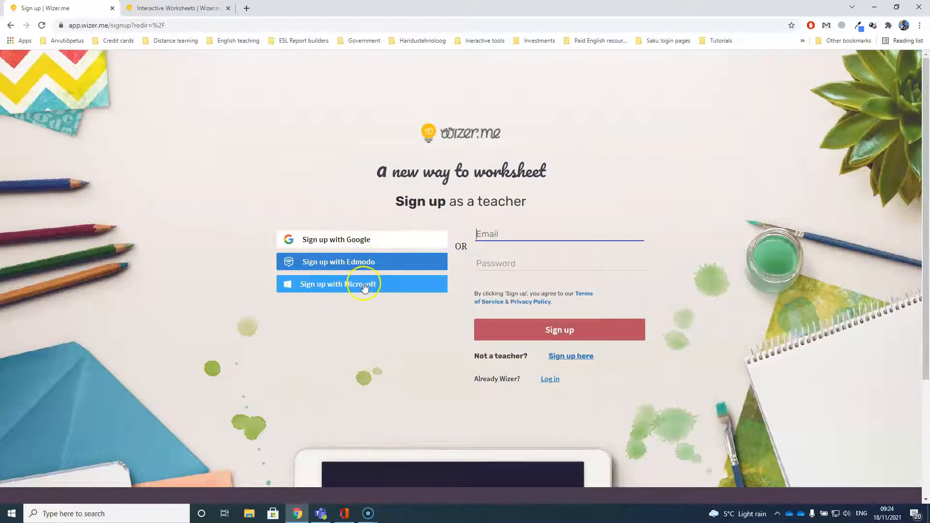
pyautogui.click(12, 27)
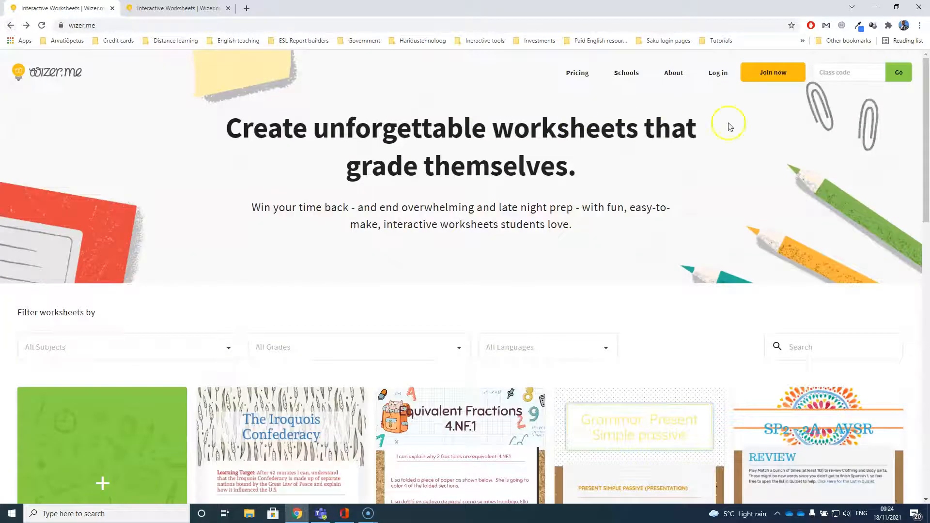
# - Log in to Wizer.me with a Google account
pyautogui.click(722, 75)
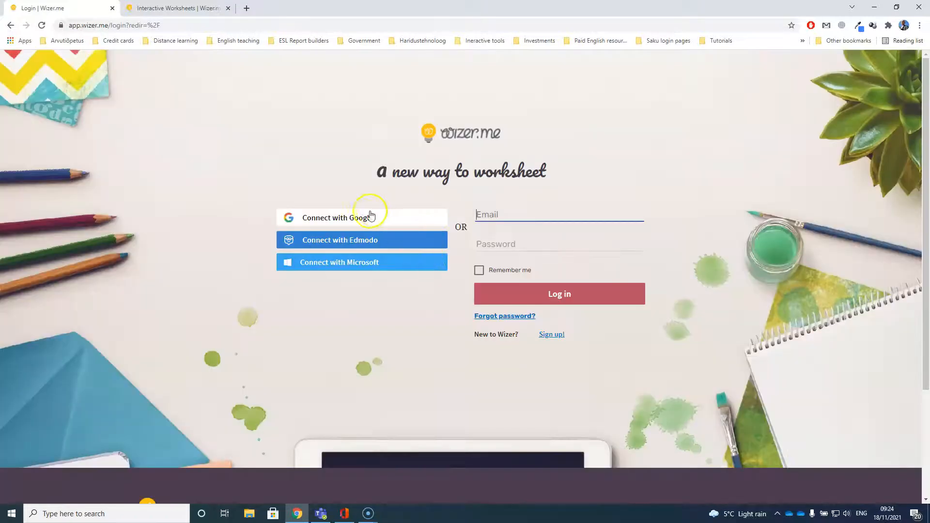
pyautogui.click(371, 216)
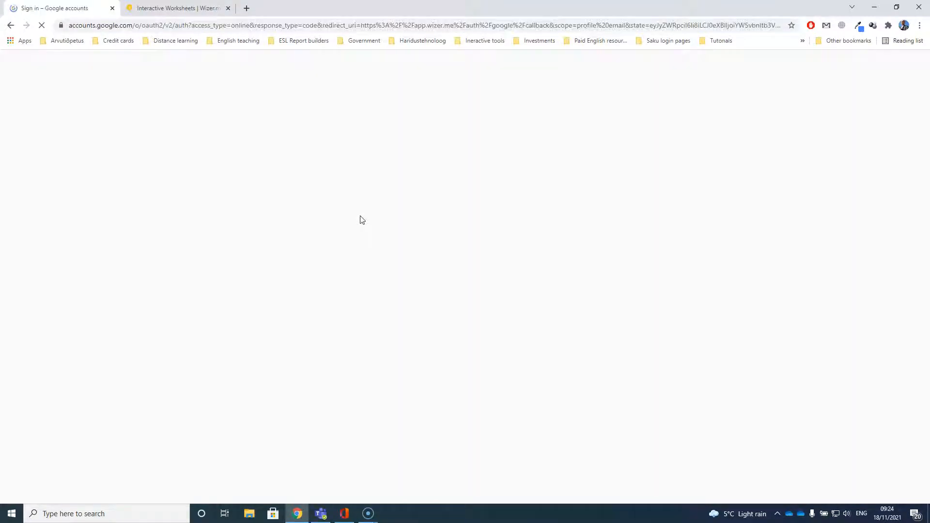
pyautogui.click(422, 228)
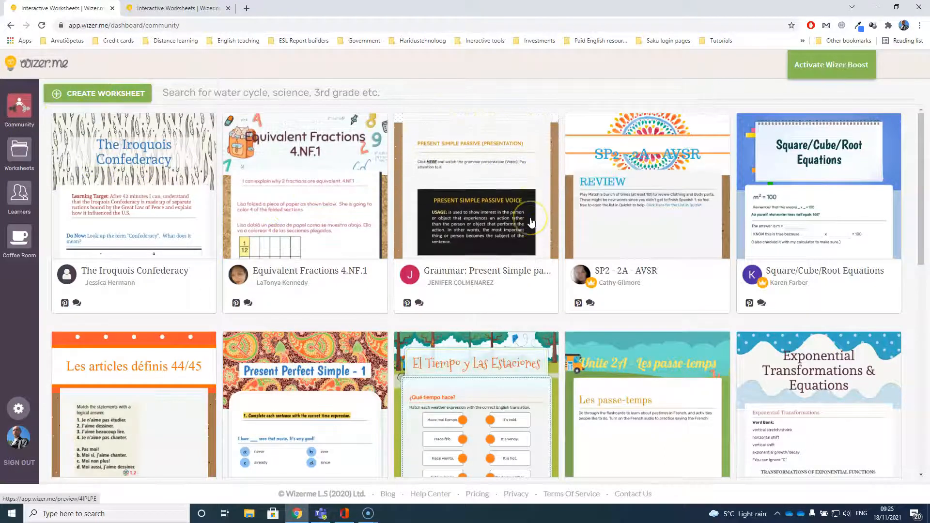
# - Open the Sample test worksheet from the Worksheets collection
pyautogui.scroll(-3, 531, 221)
pyautogui.scroll(-7, 531, 222)
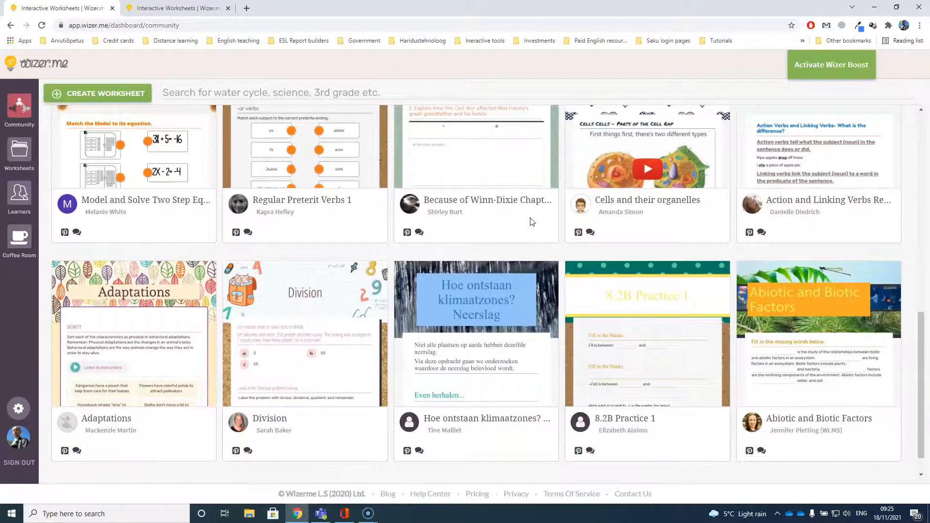
pyautogui.scroll(7, 530, 223)
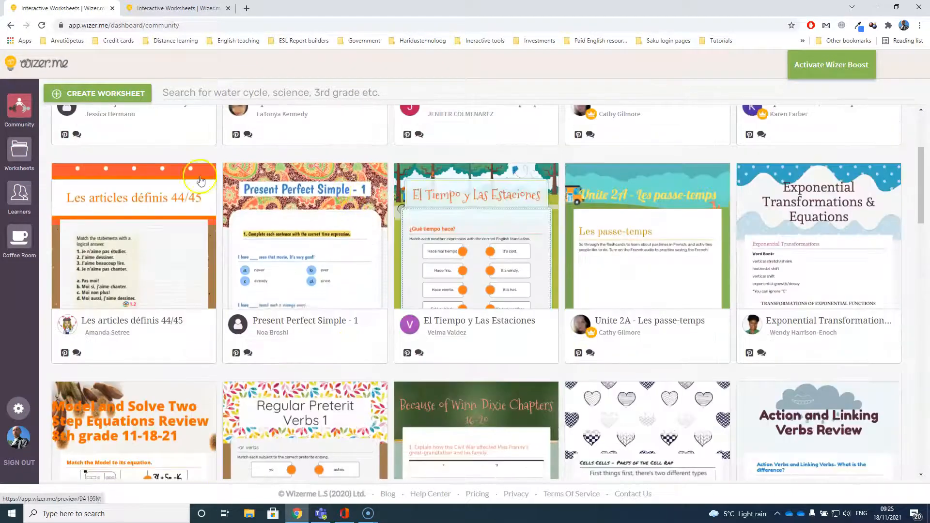
pyautogui.click(20, 152)
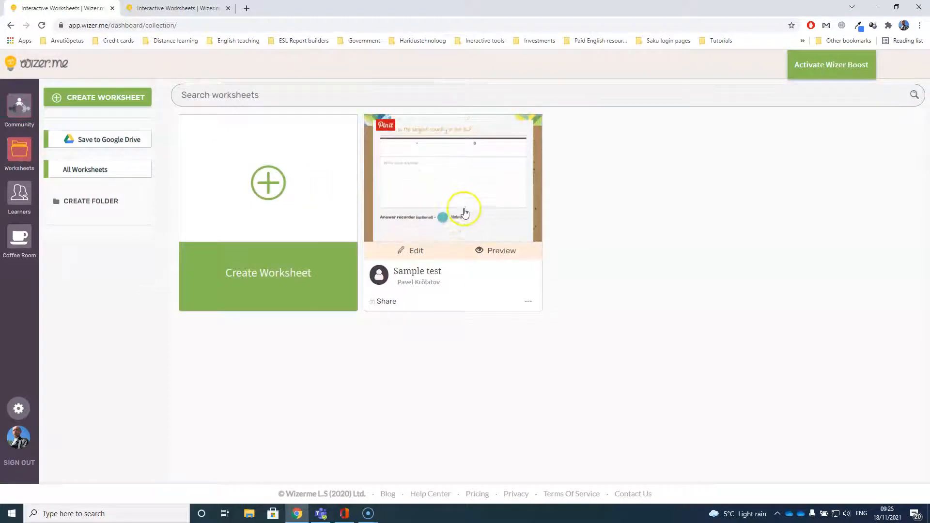
pyautogui.click(448, 199)
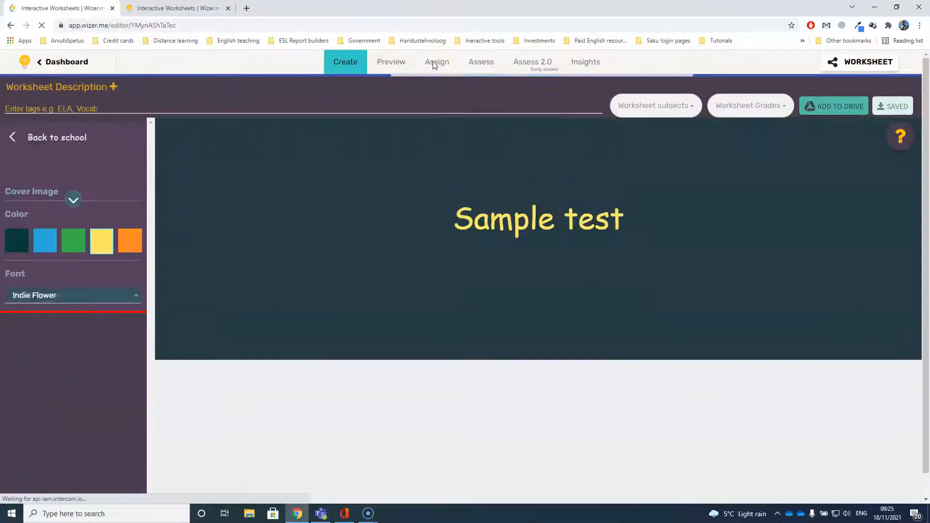
# - Switch Sample test to Preview and click through the matching capitals items
pyautogui.click(414, 64)
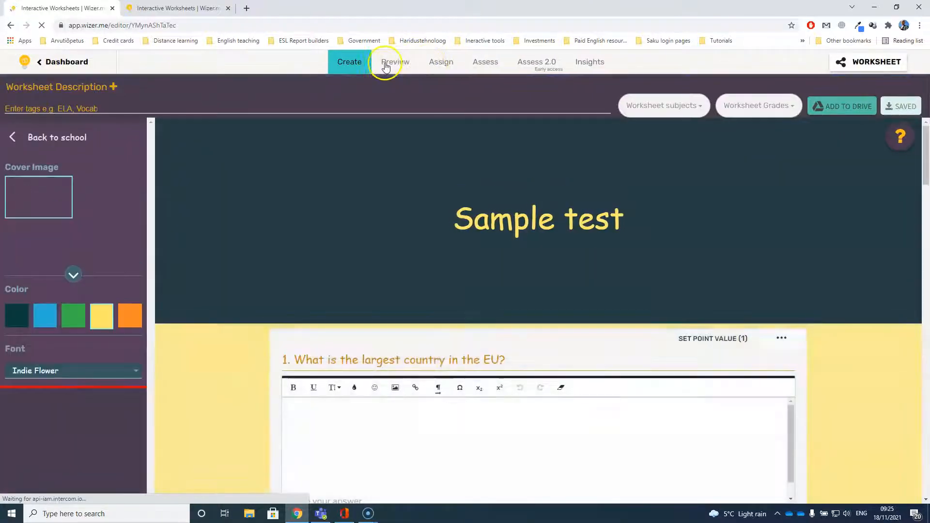
pyautogui.click(426, 212)
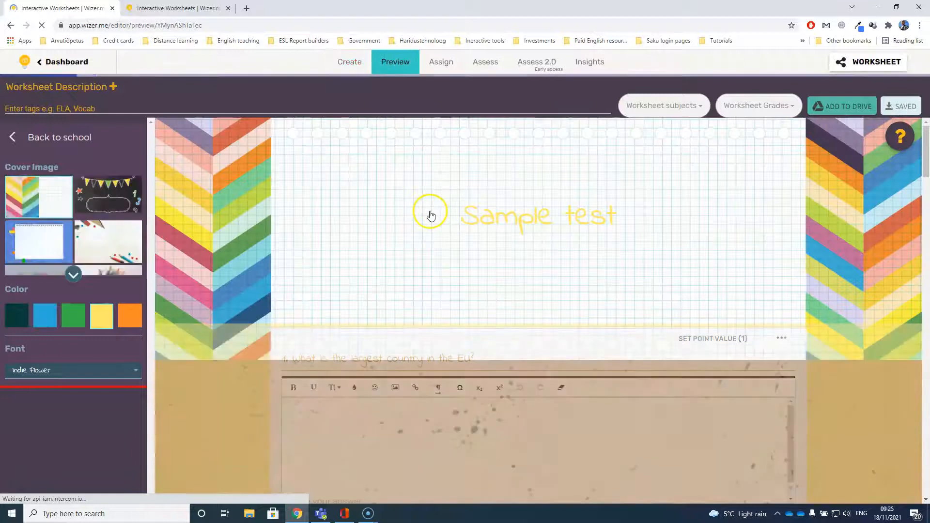
pyautogui.click(469, 166)
pyautogui.click(566, 245)
pyautogui.click(413, 183)
pyautogui.click(497, 235)
pyautogui.click(459, 224)
pyautogui.click(577, 235)
pyautogui.click(496, 236)
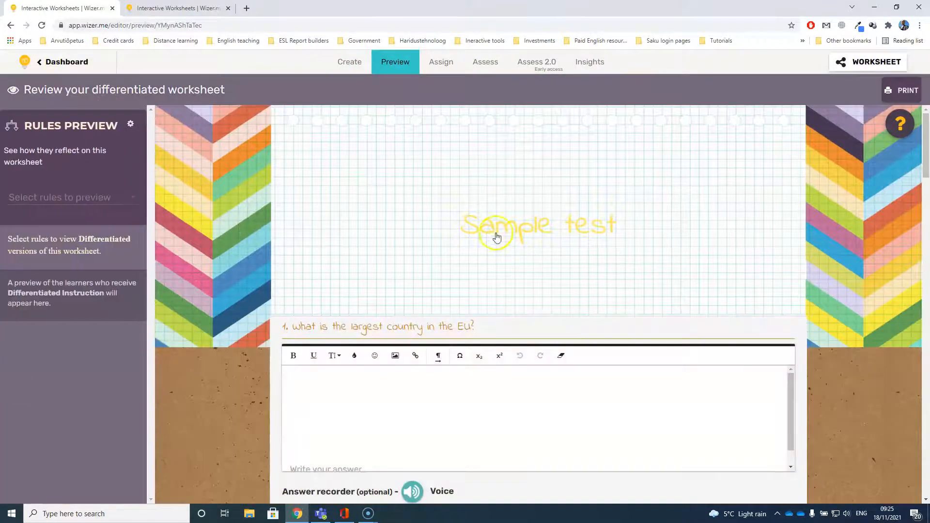
pyautogui.scroll(-2, 601, 239)
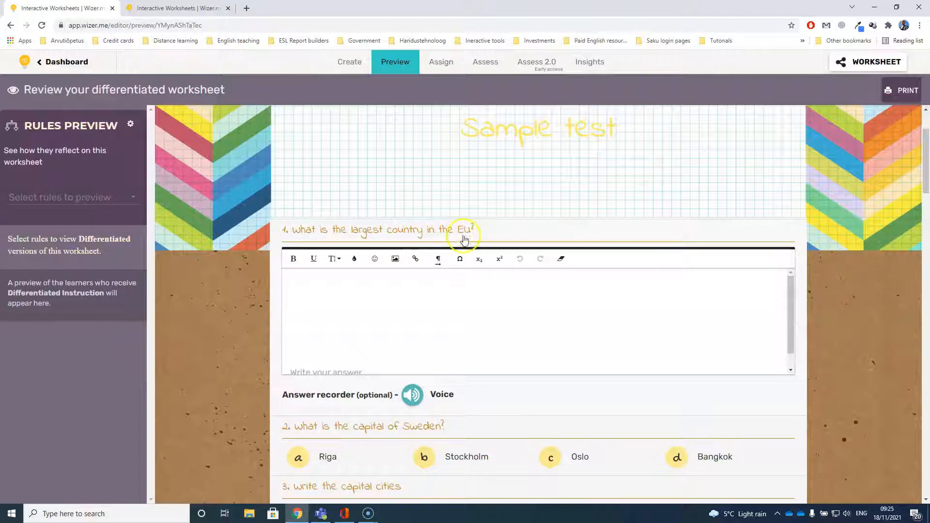
# - Click into question 1's answer box and scroll down to the Europe map
pyautogui.click(302, 282)
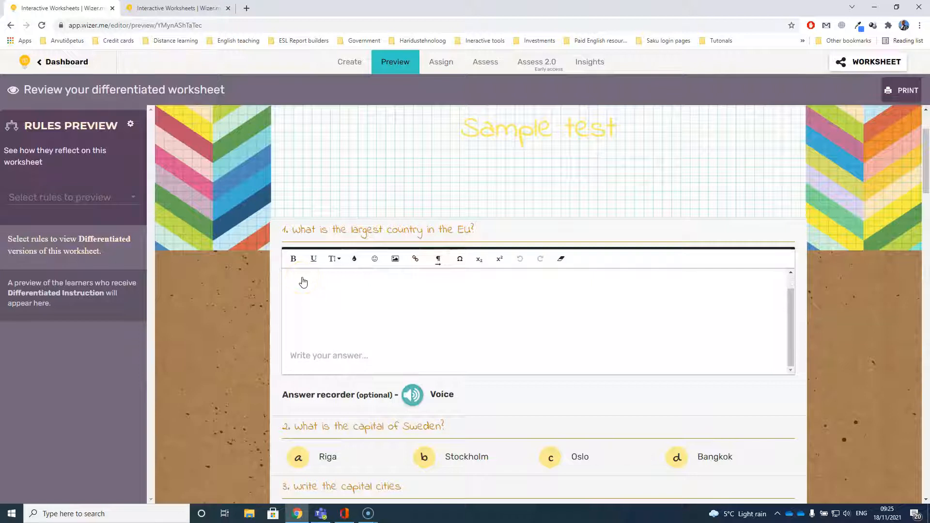
pyautogui.scroll(-3, 369, 303)
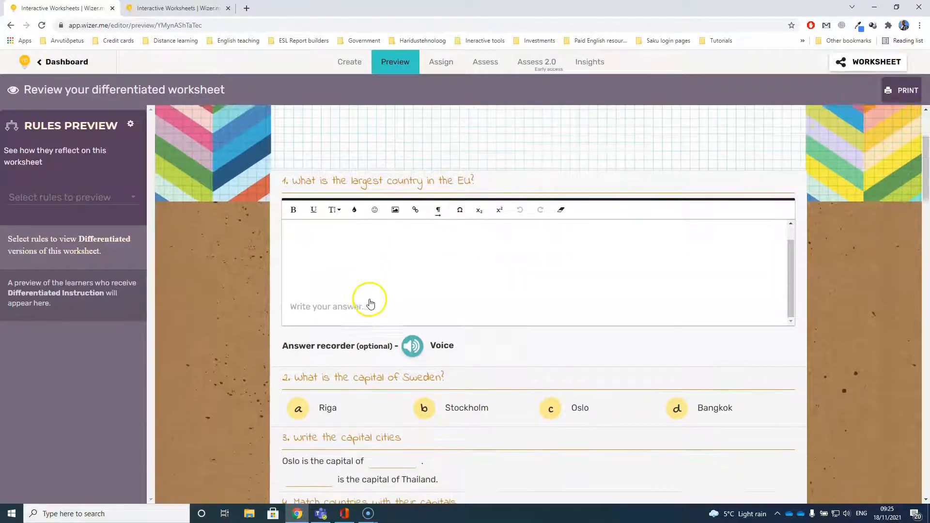
pyautogui.scroll(-2, 368, 303)
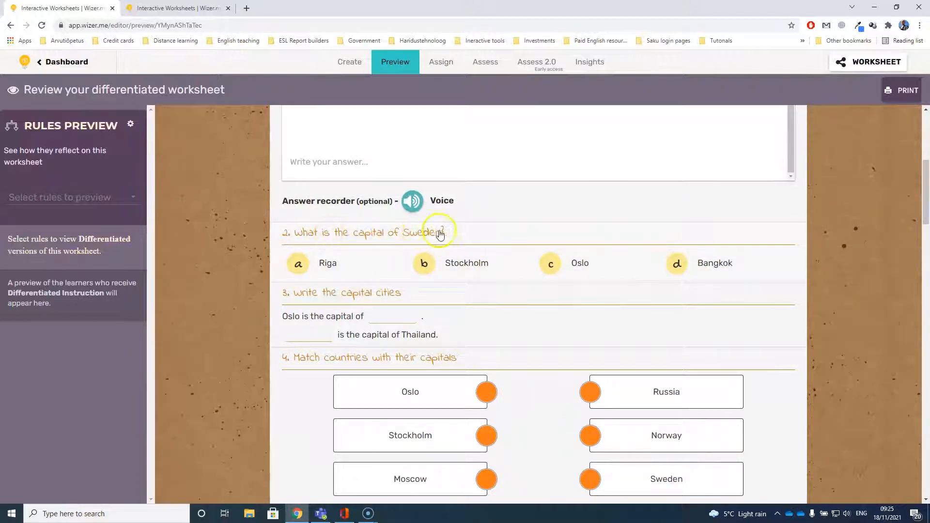
pyautogui.scroll(-1, 334, 254)
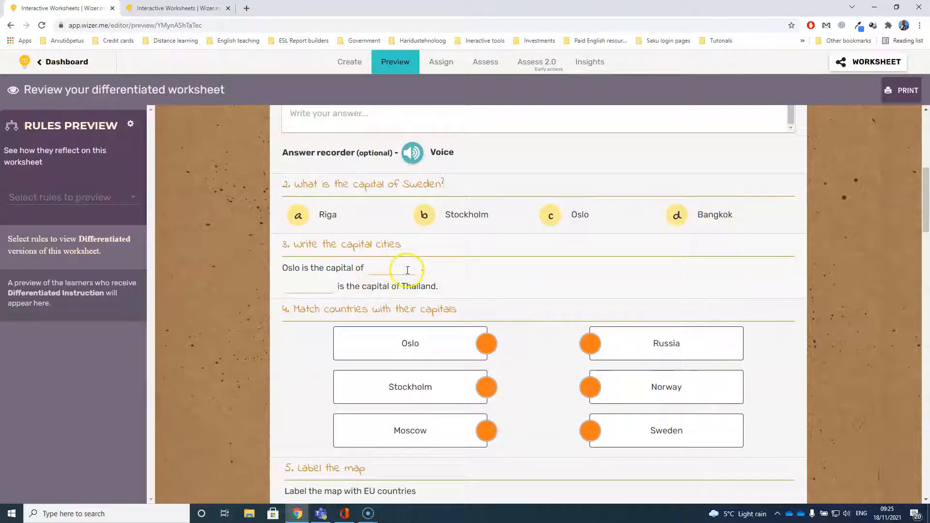
pyautogui.scroll(-1, 408, 270)
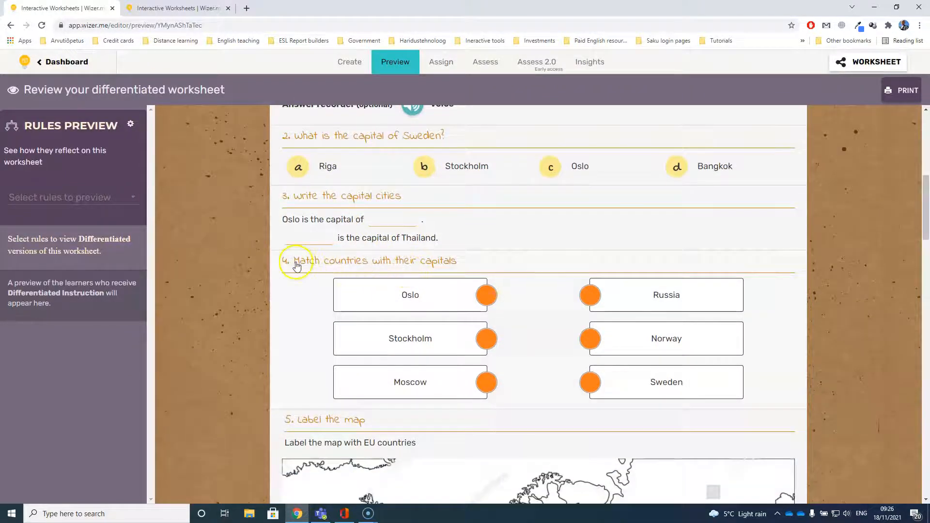
pyautogui.scroll(-1, 296, 266)
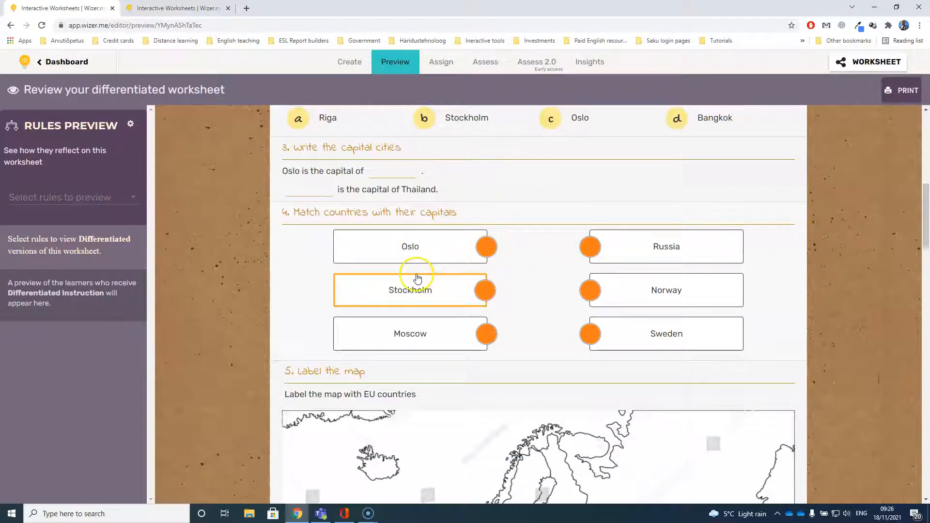
pyautogui.scroll(-4, 416, 277)
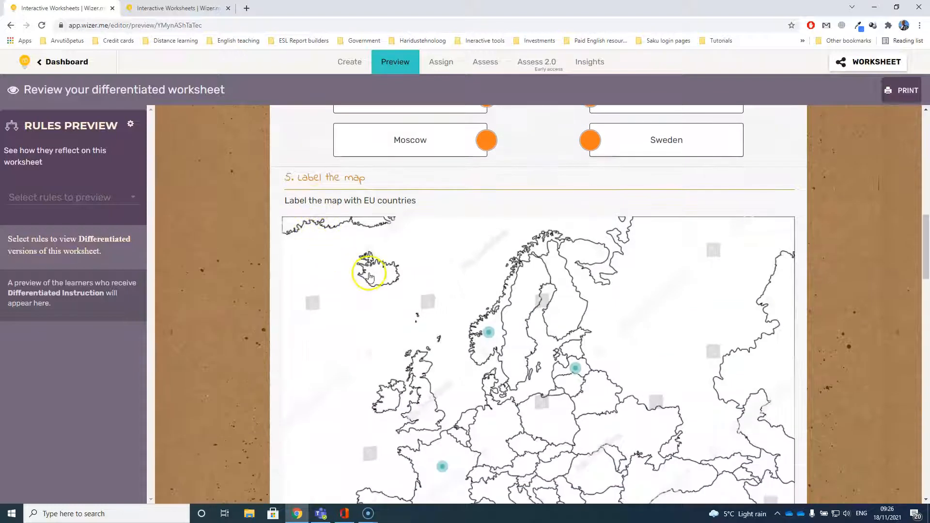
pyautogui.scroll(-2, 371, 276)
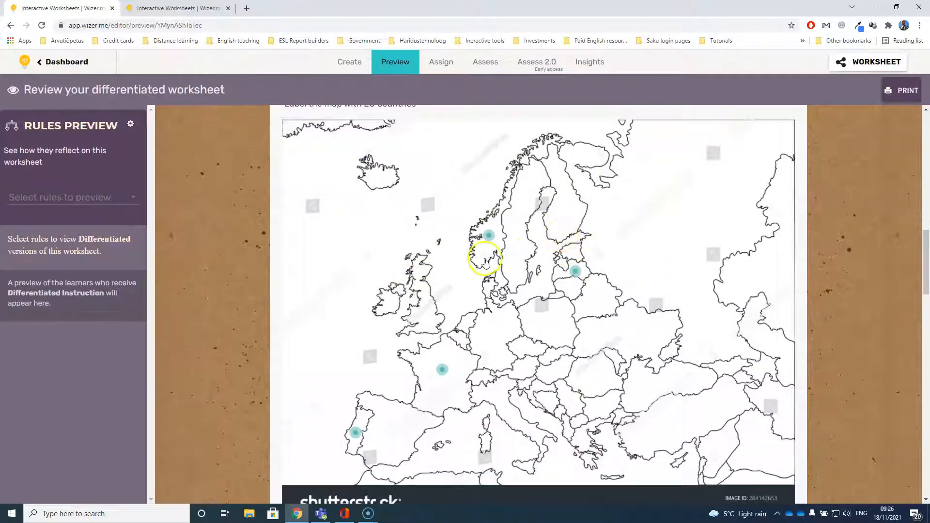
# - Open the label boxes for the Norway, Latvia, France and Portugal map markers
pyautogui.click(490, 237)
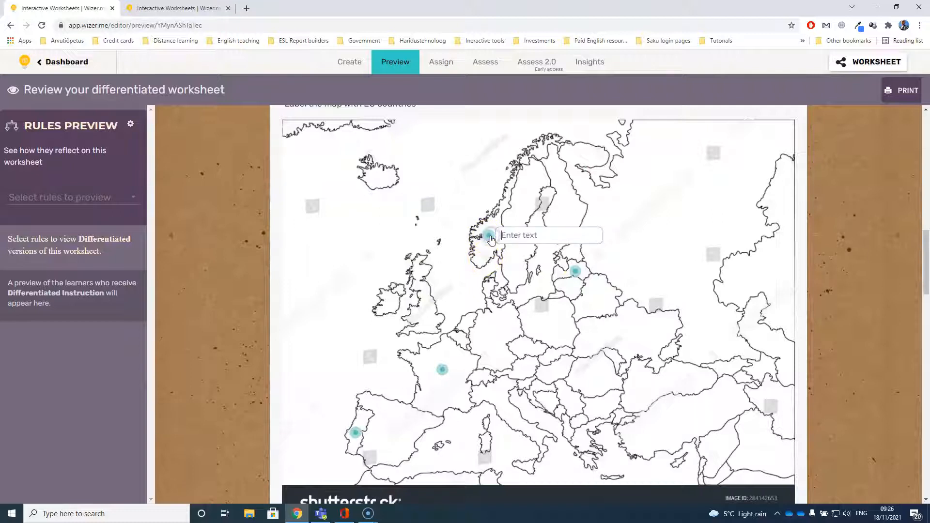
pyautogui.click(576, 272)
pyautogui.click(442, 369)
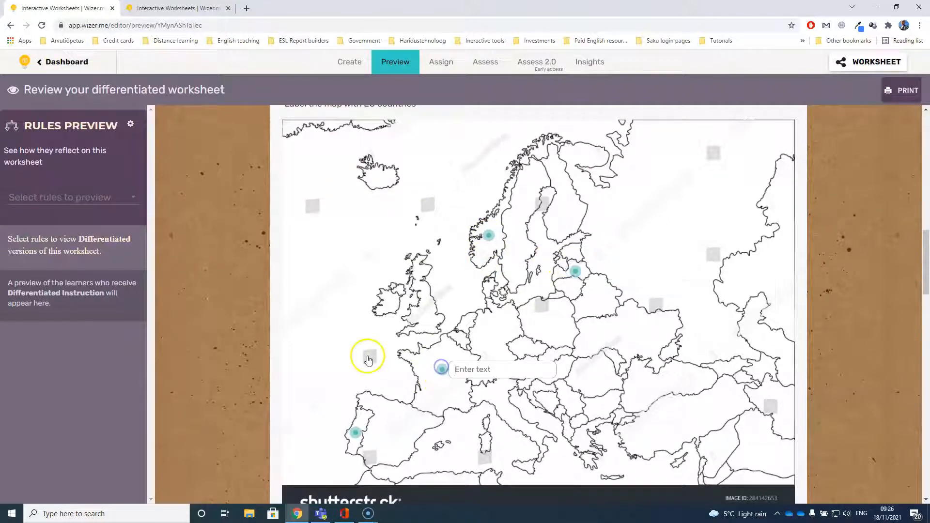
pyautogui.scroll(-1, 364, 387)
pyautogui.click(356, 384)
pyautogui.scroll(-4, 358, 383)
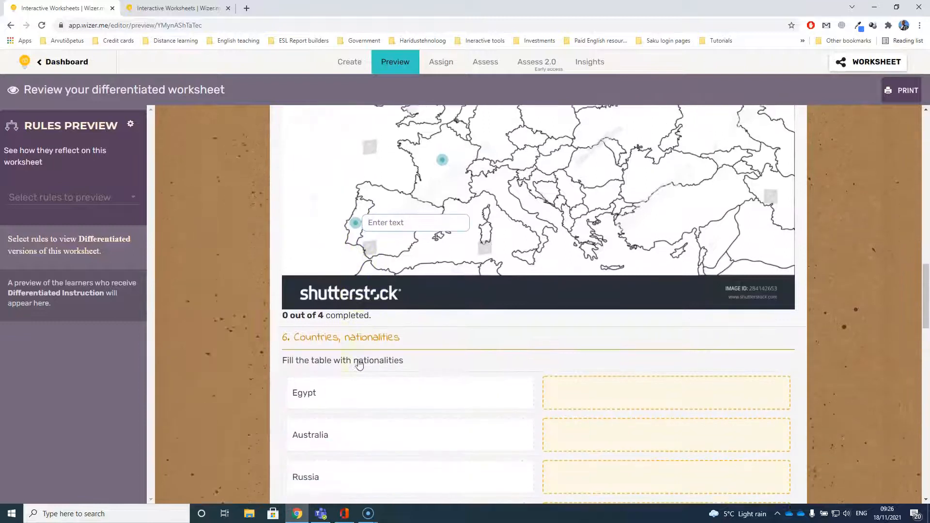
# - Drag Myanmar into a continent group in the sorting activity
pyautogui.scroll(-2, 359, 364)
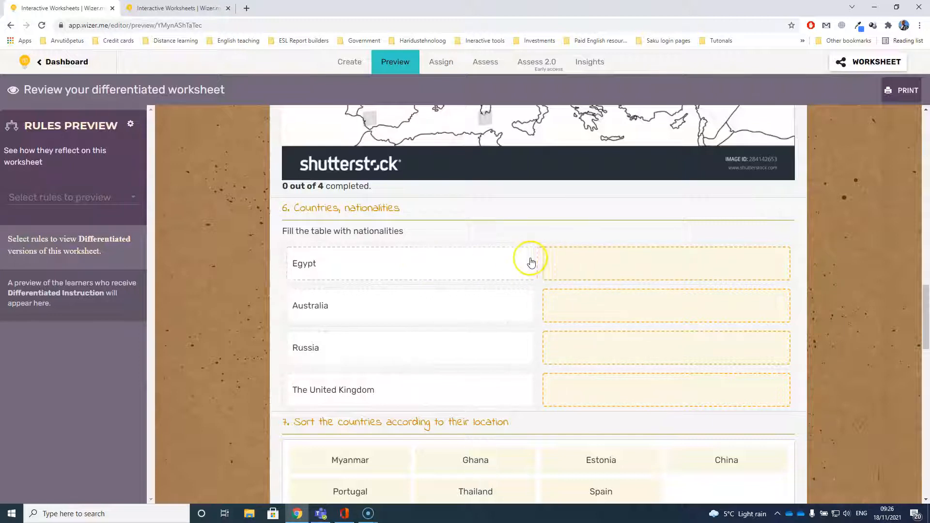
pyautogui.scroll(-3, 594, 261)
pyautogui.scroll(-1, 590, 265)
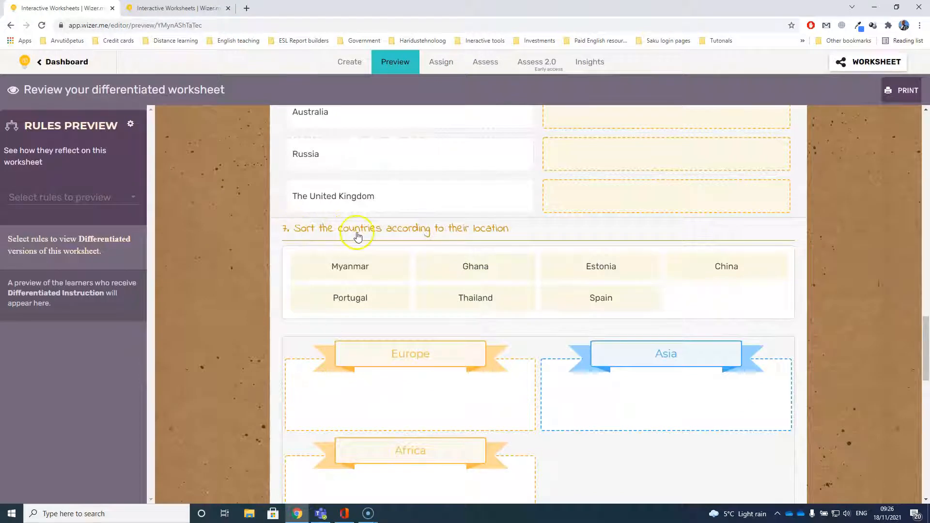
pyautogui.scroll(-1, 358, 236)
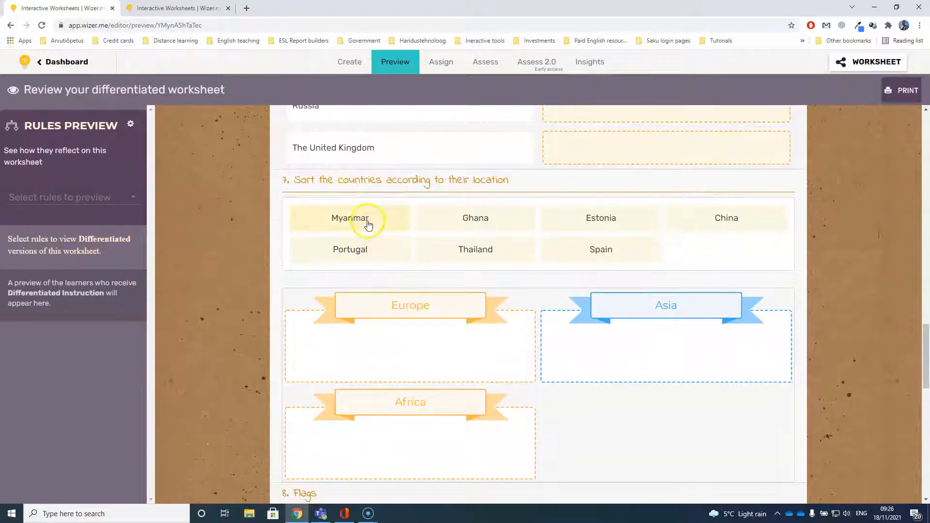
pyautogui.moveTo(367, 223); pyautogui.dragTo(406, 312)
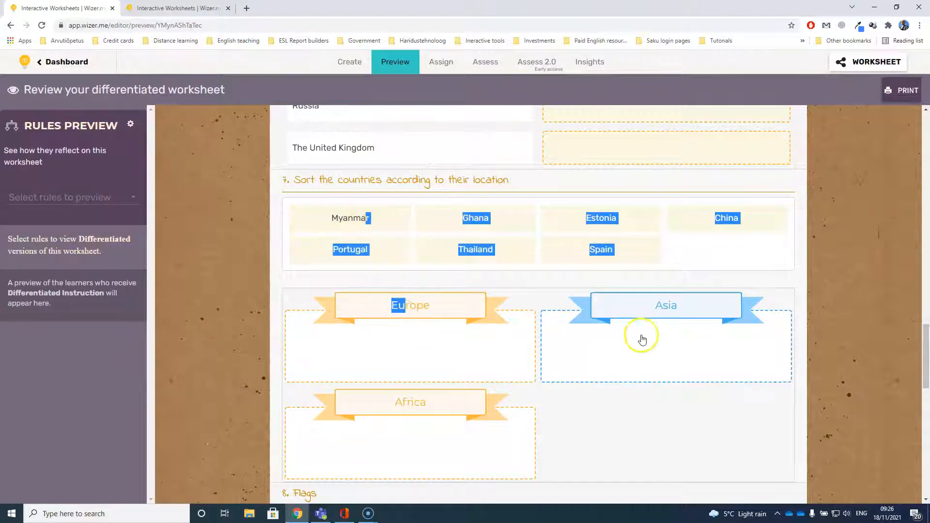
# - Sketch the Latvia flag's outline, flagpole and two horizontal stripes on the Flags canvas
pyautogui.scroll(-2, 542, 329)
pyautogui.scroll(-3, 540, 332)
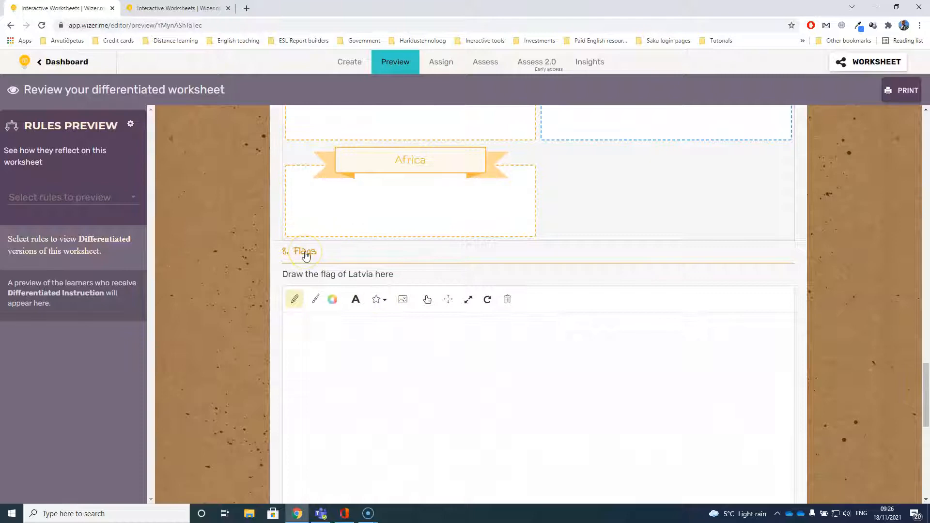
pyautogui.scroll(-1, 306, 256)
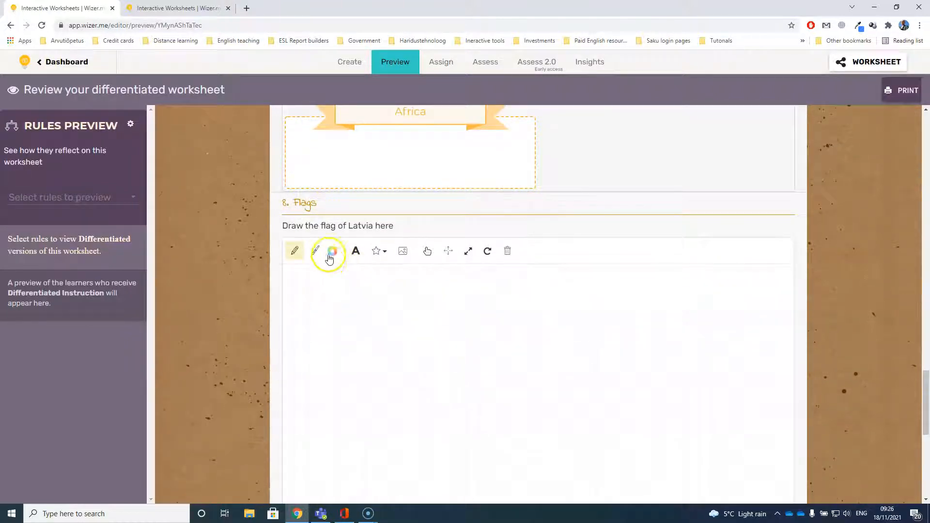
pyautogui.moveTo(439, 313)
pyautogui.mouseDown()
pyautogui.moveTo(515, 334)
pyautogui.moveTo(467, 335)
pyautogui.mouseUp()
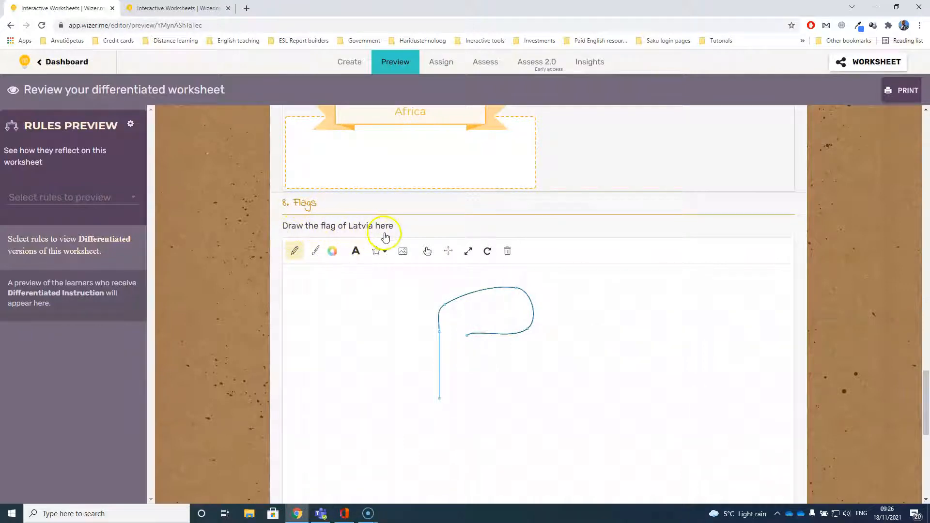
pyautogui.moveTo(441, 307); pyautogui.dragTo(445, 385)
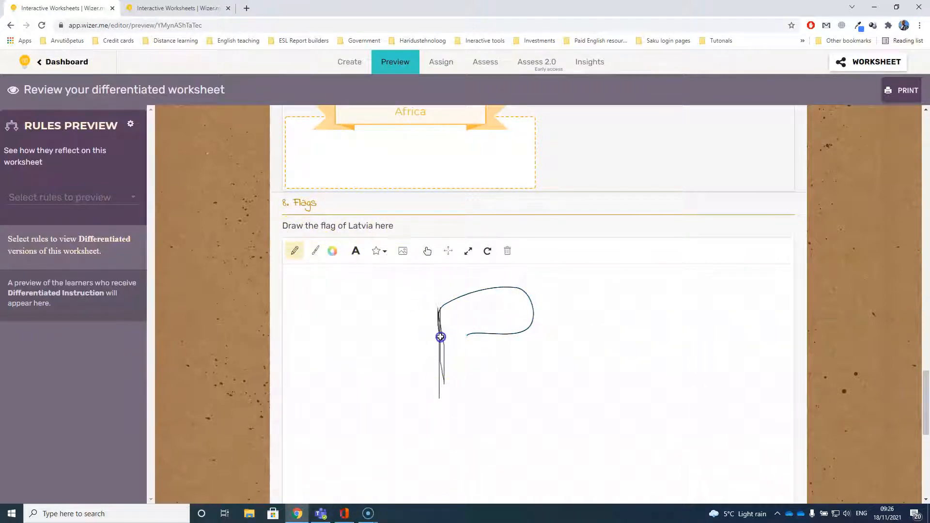
pyautogui.moveTo(445, 316); pyautogui.dragTo(530, 312)
pyautogui.moveTo(450, 332); pyautogui.dragTo(504, 330)
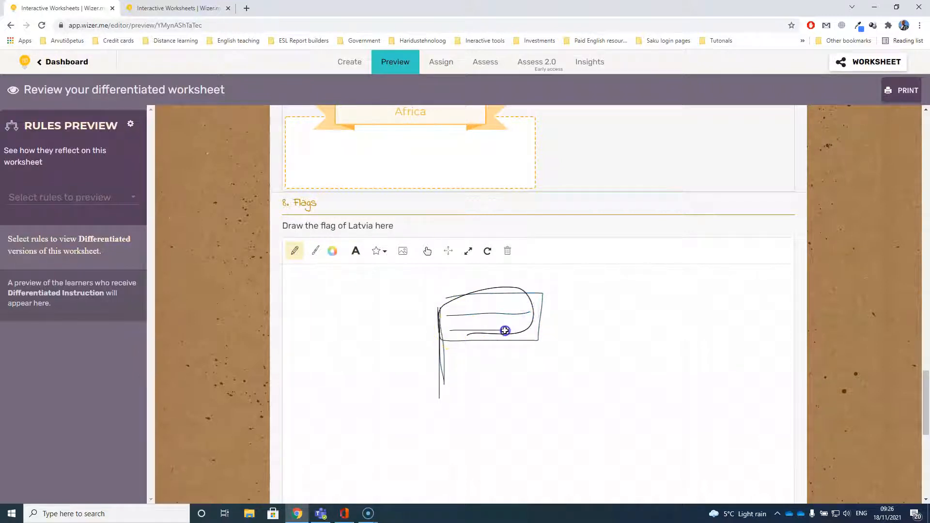
pyautogui.scroll(-6, 530, 332)
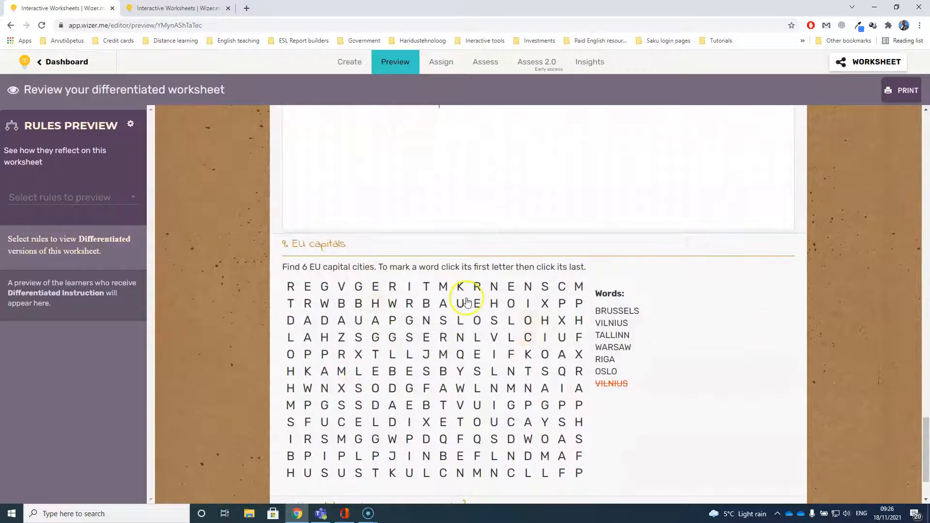
pyautogui.scroll(-1, 417, 281)
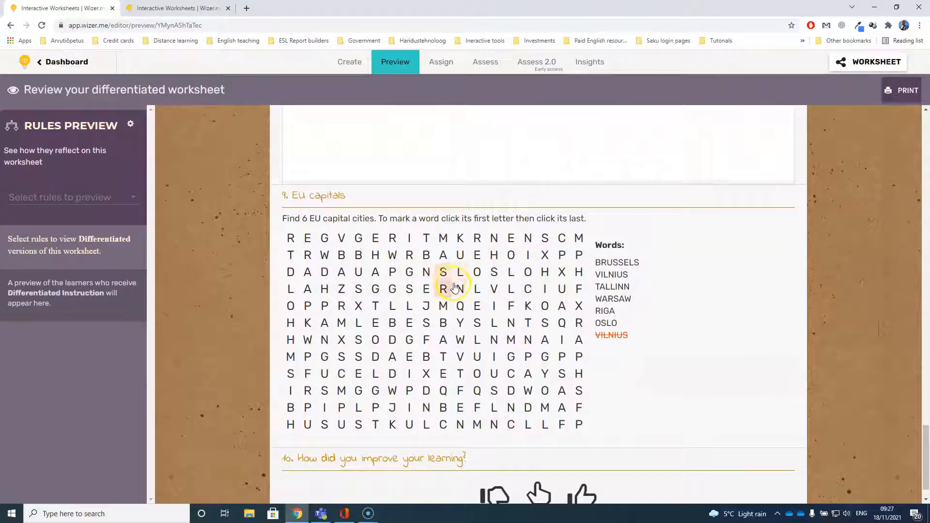
pyautogui.scroll(-1, 468, 264)
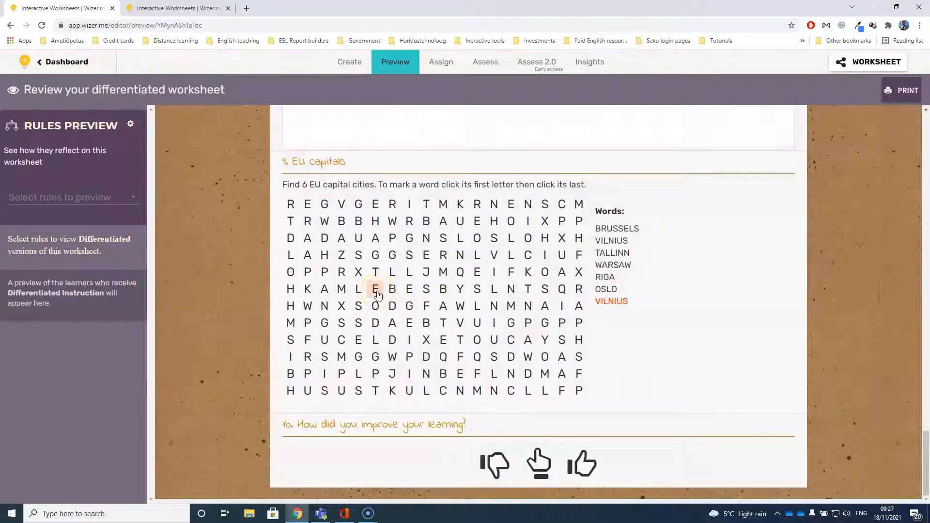
# - Log in to the Wizer.me community dashboard in the second tab
pyautogui.click(194, 8)
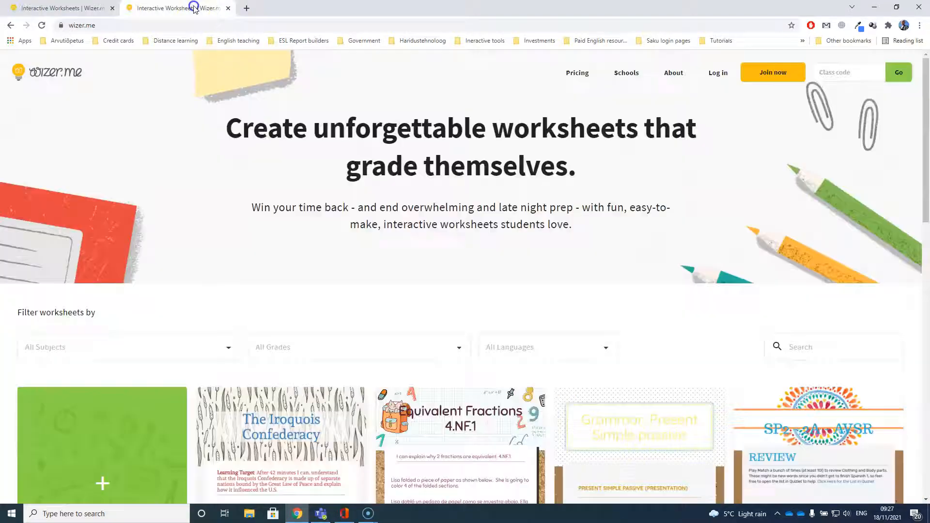
pyautogui.click(773, 76)
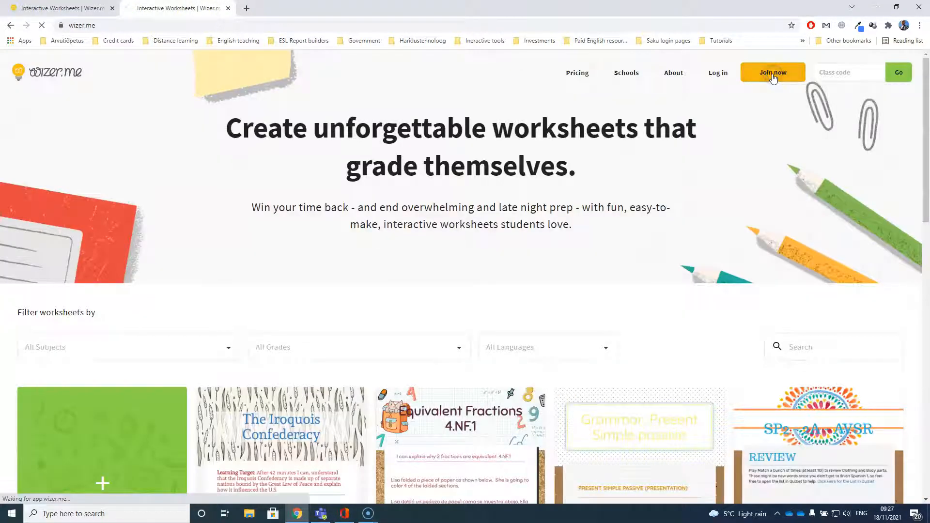
pyautogui.click(717, 75)
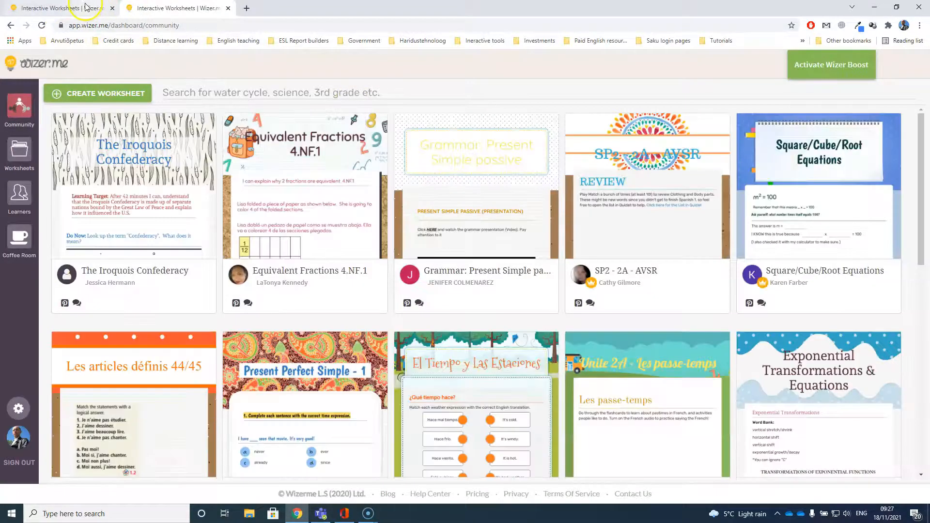
# - Split the preview into its own window and tile it beside the dashboard
pyautogui.moveTo(85, 7); pyautogui.dragTo(641, 25)
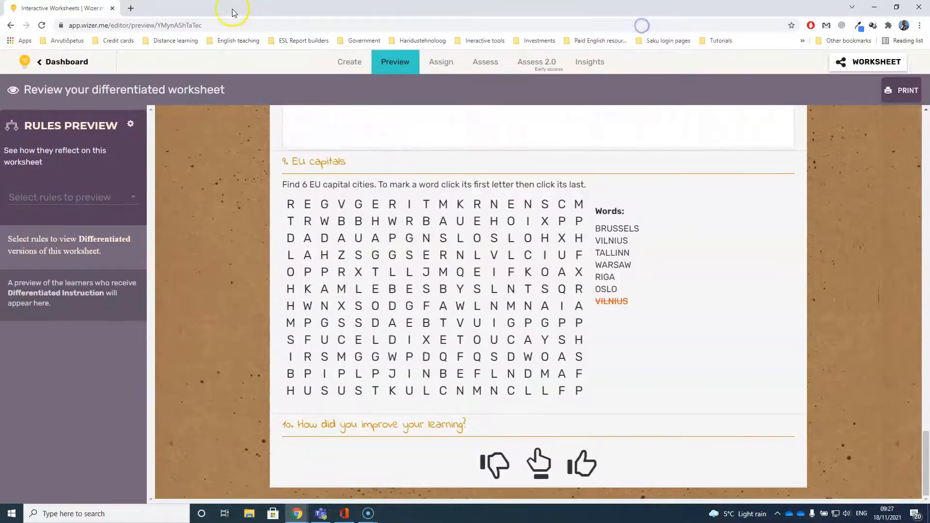
pyautogui.click(894, 7)
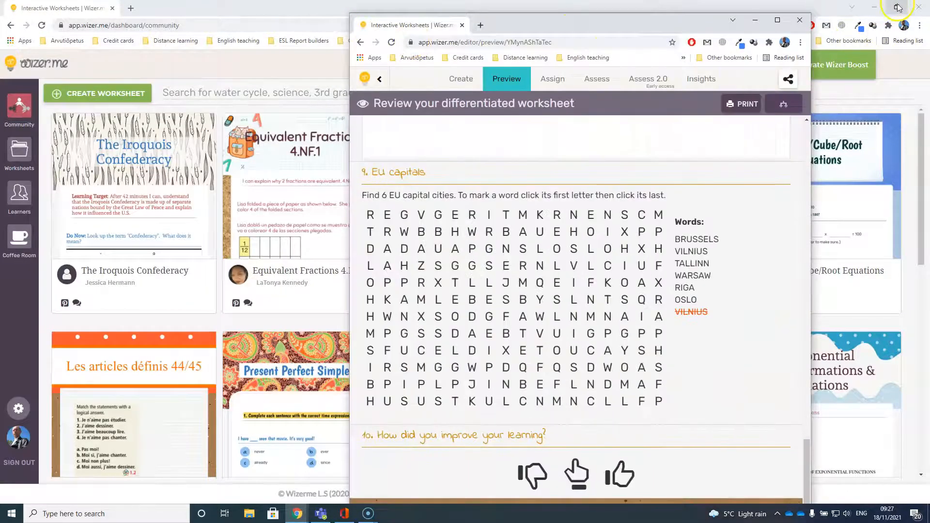
pyautogui.click(898, 6)
pyautogui.moveTo(604, 18); pyautogui.dragTo(747, 20)
pyautogui.moveTo(558, 17); pyautogui.dragTo(207, 12)
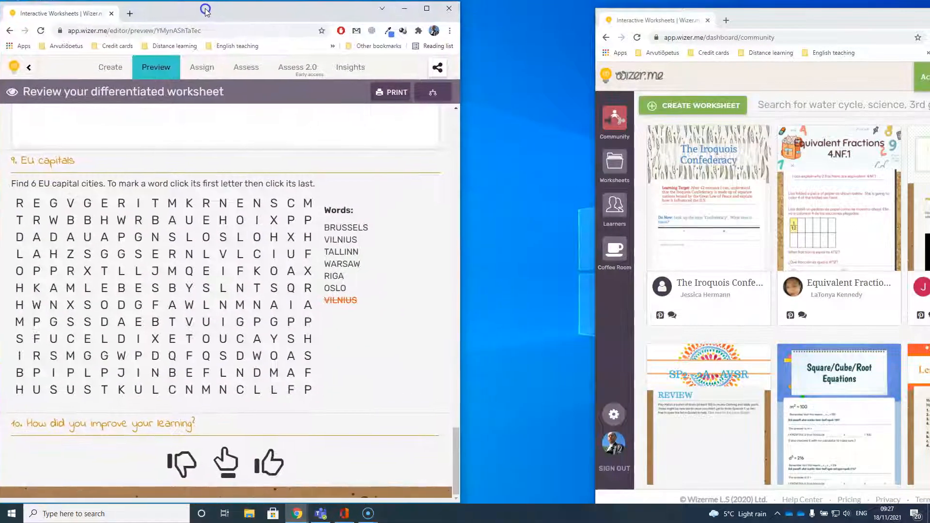
pyautogui.moveTo(788, 19); pyautogui.dragTo(646, 11)
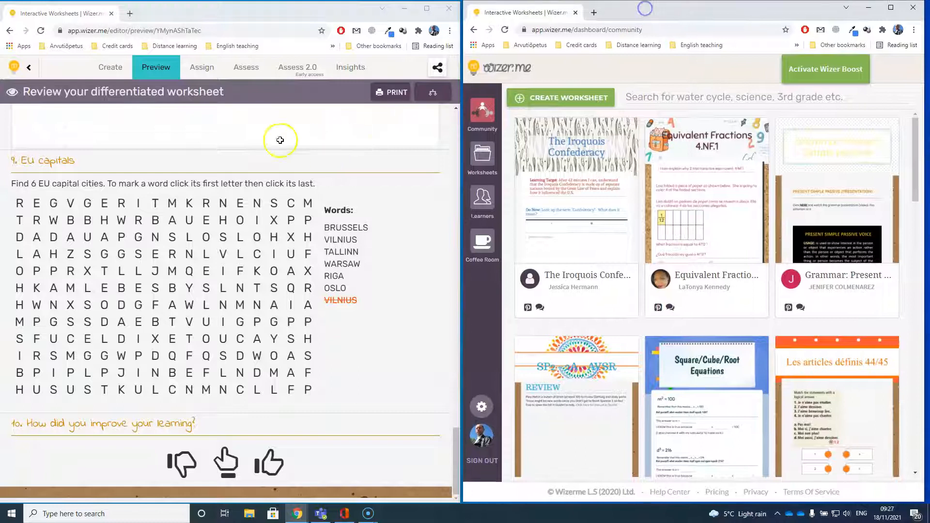
# - Open Sample test in the left window's editor and create a blank worksheet on the right
pyautogui.click(108, 70)
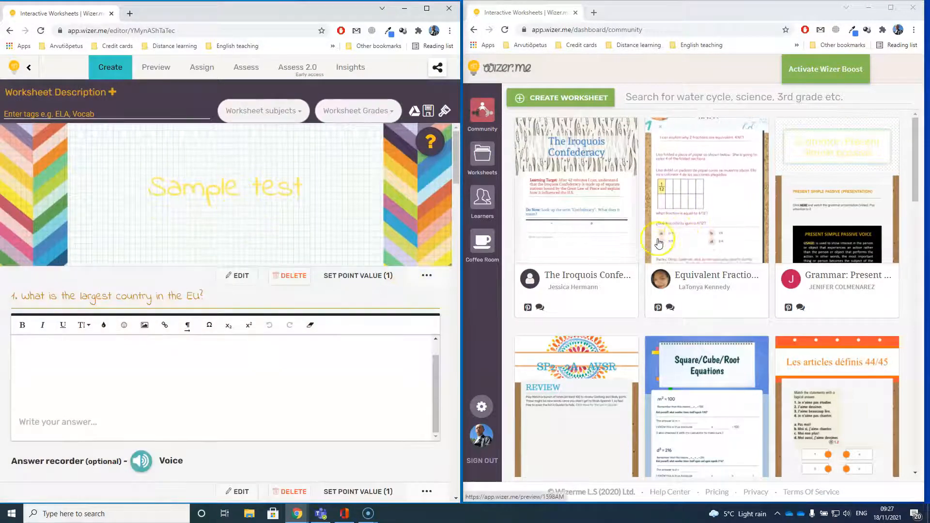
pyautogui.scroll(-3, 649, 188)
pyautogui.scroll(3, 649, 188)
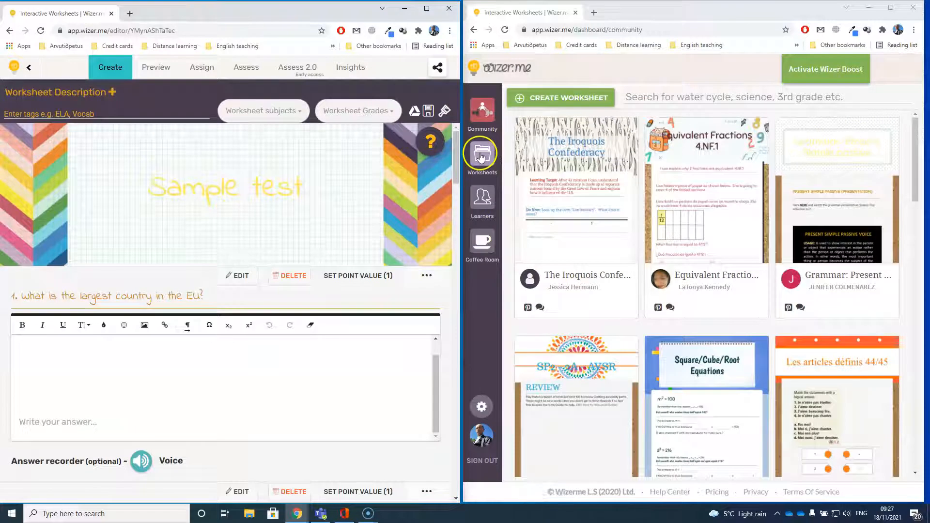
pyautogui.click(562, 100)
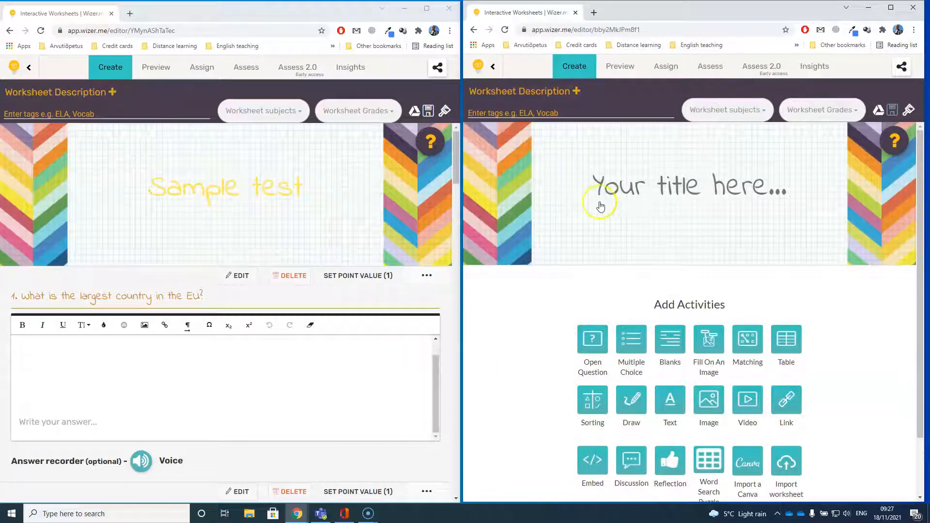
pyautogui.scroll(-1, 602, 209)
# - Give the new worksheet the Back to school design and the title 'Sample TEst'
pyautogui.scroll(-1, 606, 363)
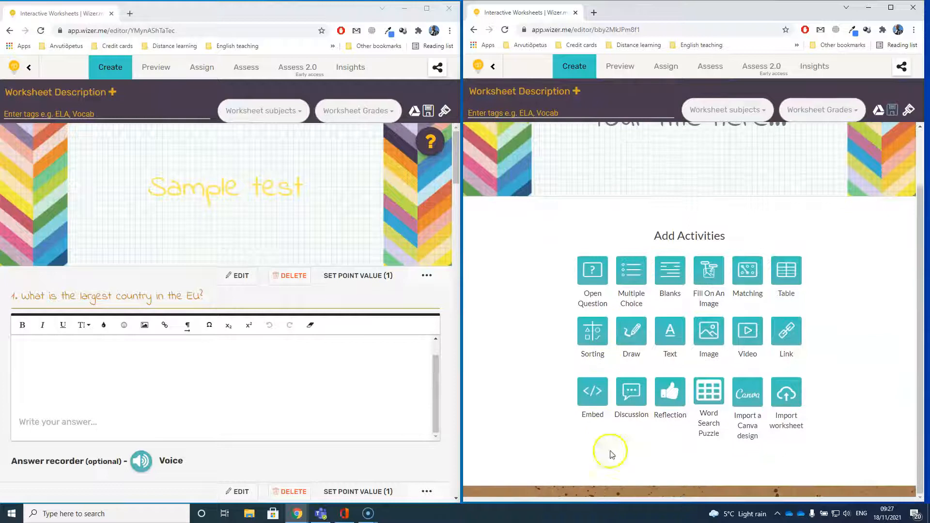
pyautogui.moveTo(638, 18); pyautogui.dragTo(637, 0)
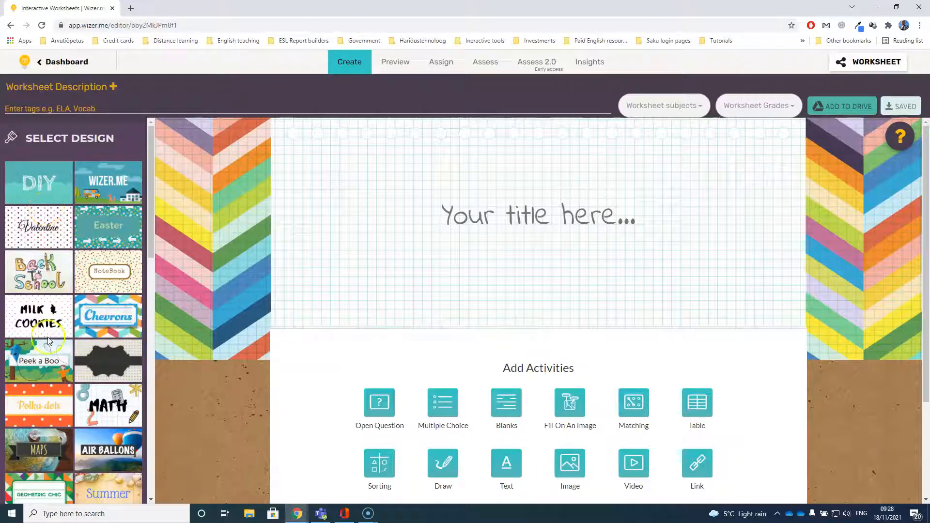
pyautogui.click(47, 276)
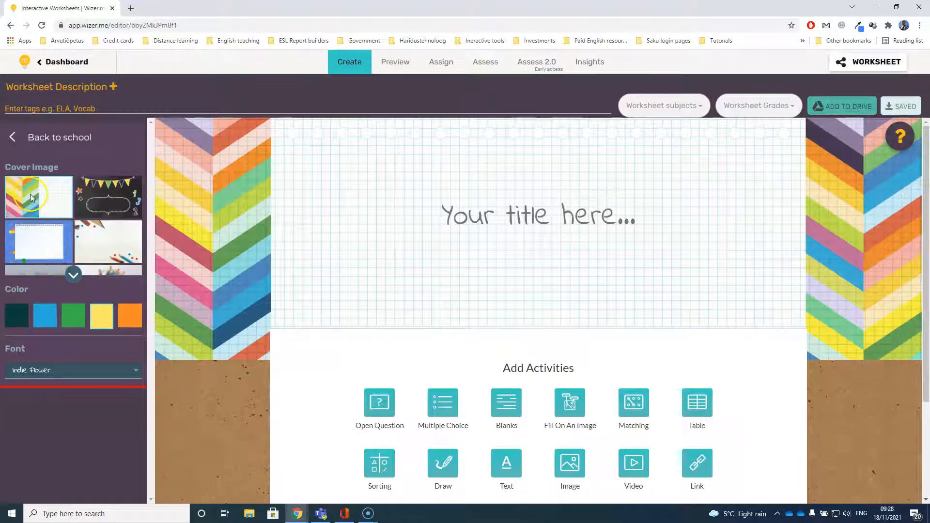
pyautogui.click(499, 215)
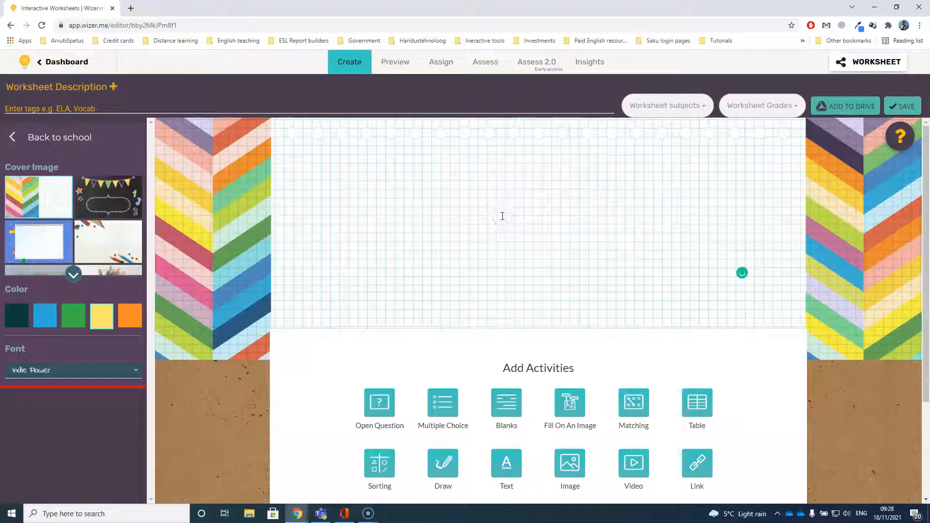
pyautogui.write('Sample Test')
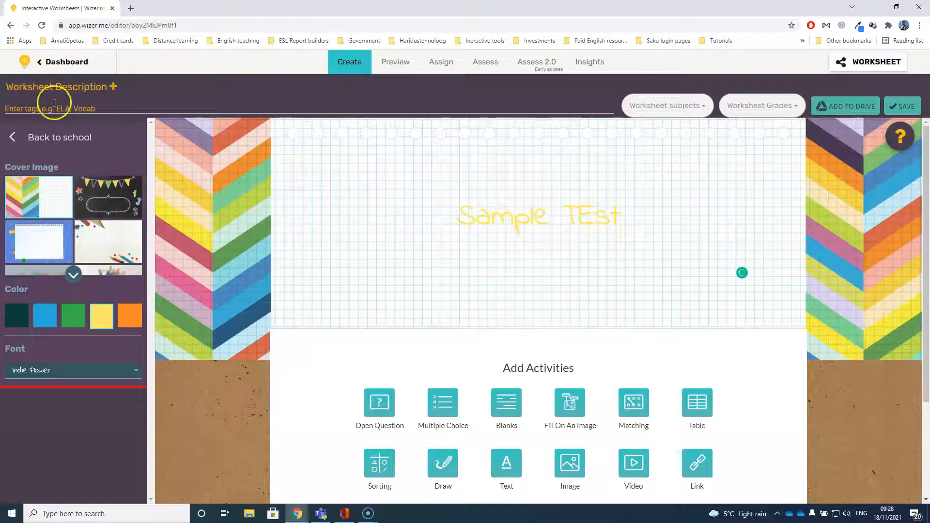
pyautogui.click(895, 7)
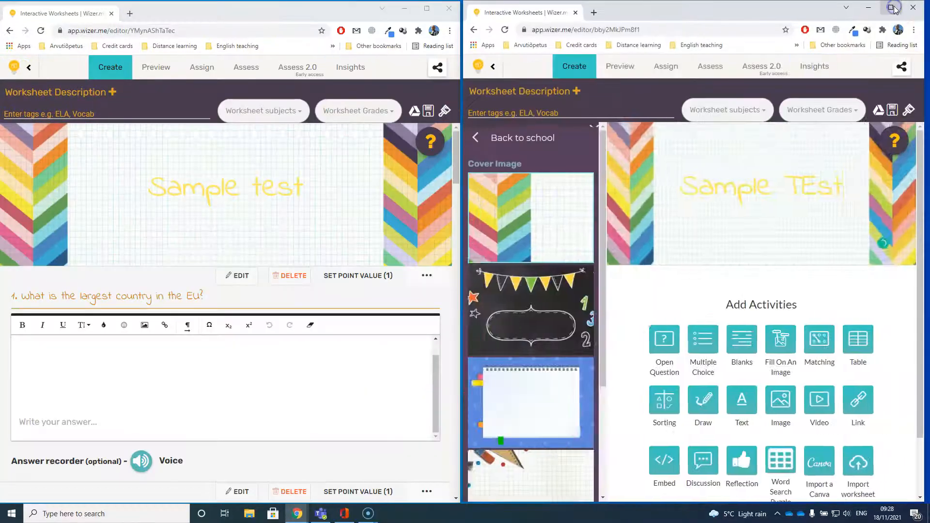
# - Add an open question with 'What is the largest country in the EU?' copied from Sample test
pyautogui.scroll(-1, 285, 301)
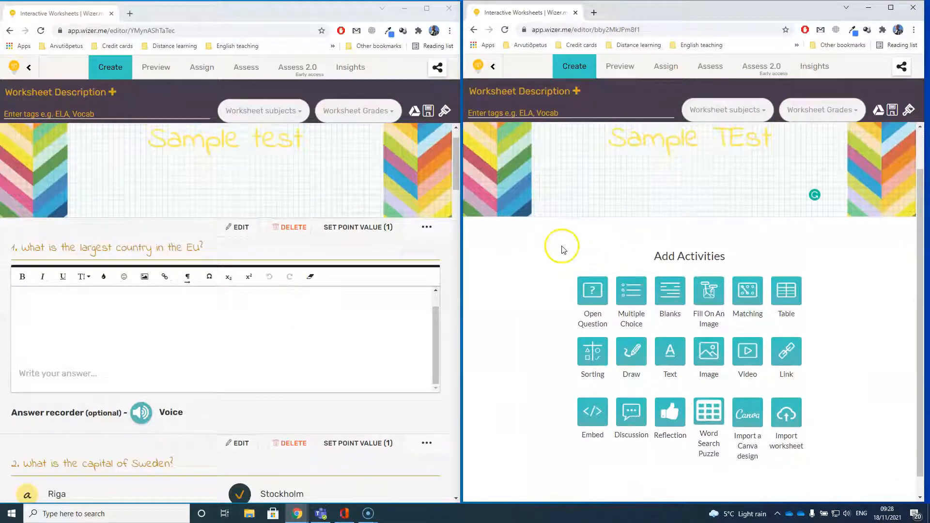
pyautogui.scroll(-2, 548, 251)
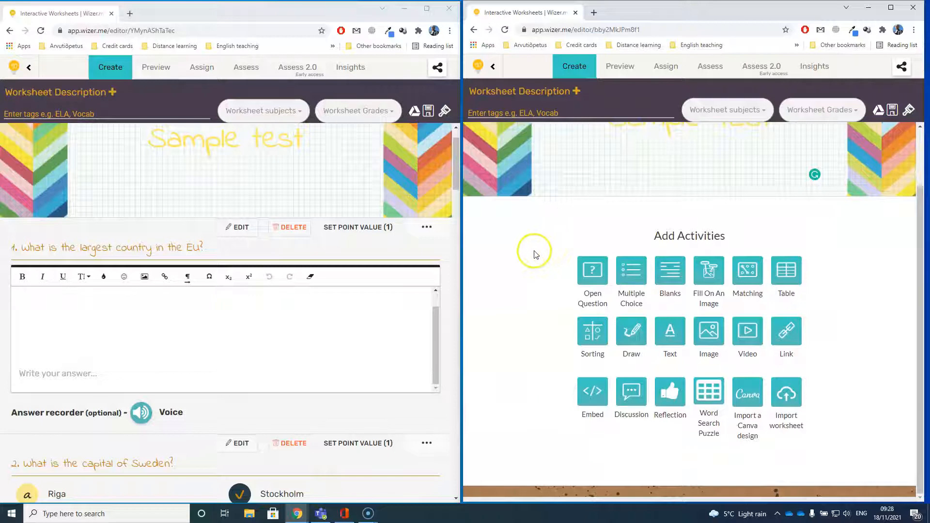
pyautogui.scroll(-1, 407, 293)
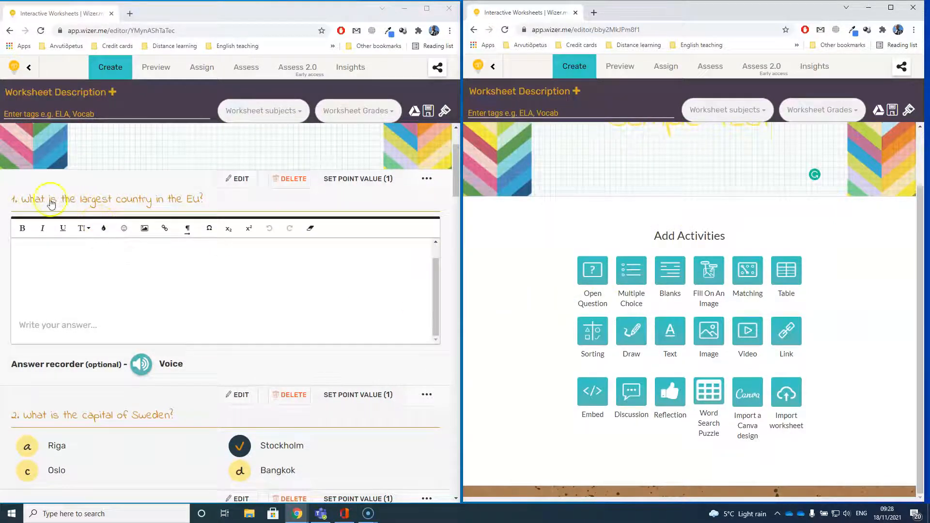
pyautogui.click(593, 270)
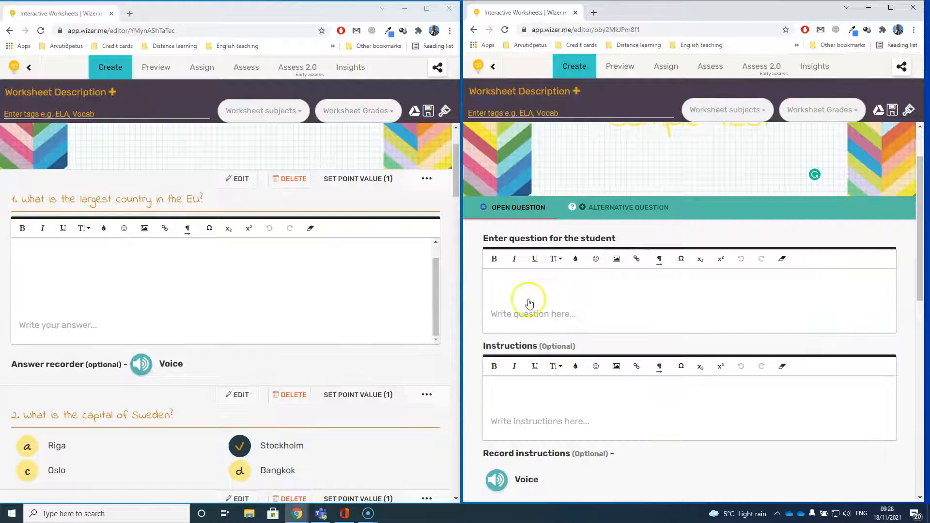
pyautogui.click(513, 281)
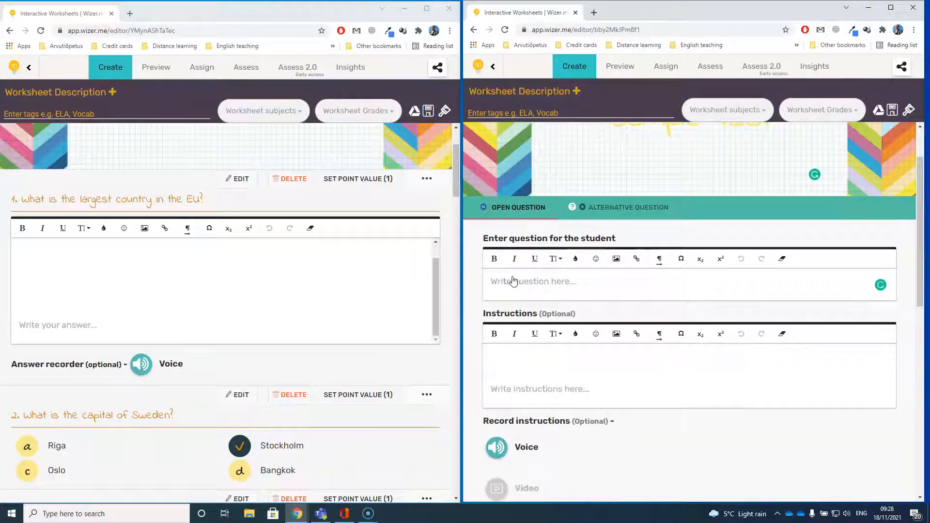
pyautogui.moveTo(203, 199); pyautogui.dragTo(25, 203)
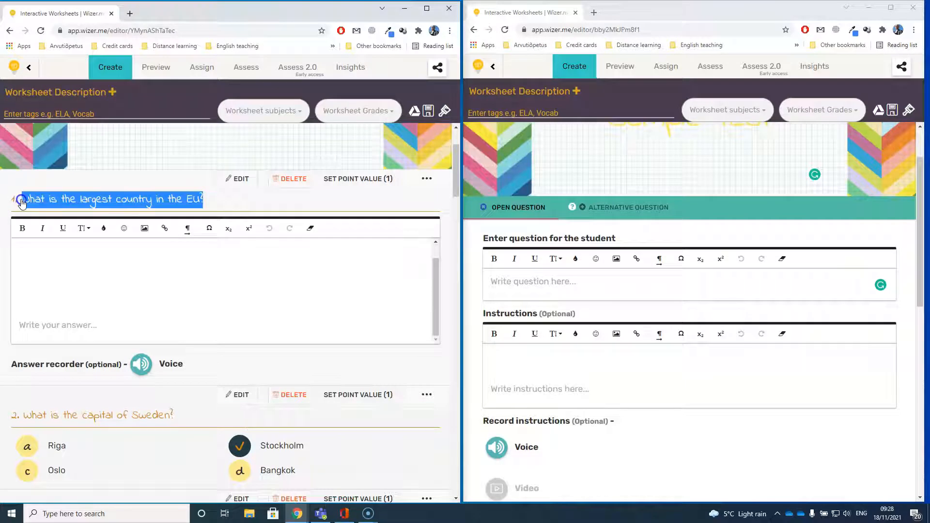
pyautogui.hotkey('ctrl', 'c')
pyautogui.click(534, 280)
pyautogui.hotkey('ctrl', 'v')
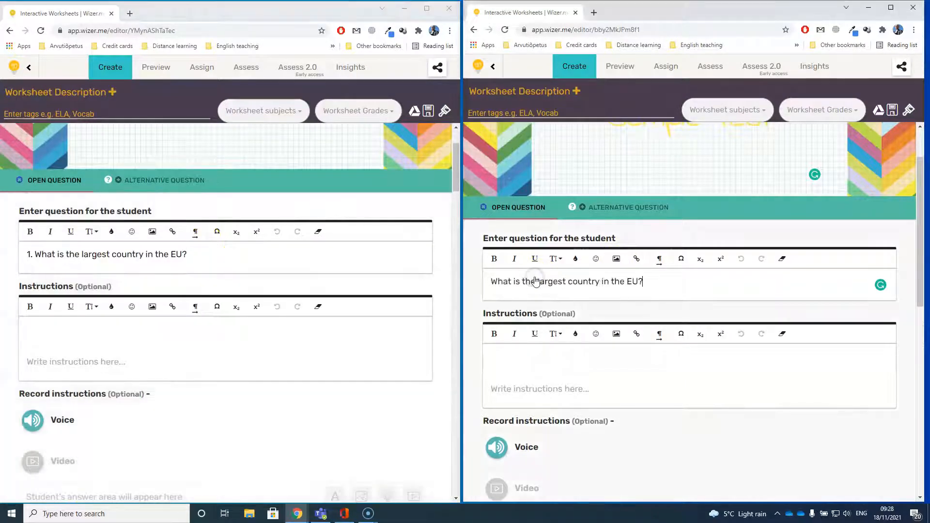
# - Set the open question's answer size to small (1 line)
pyautogui.scroll(-2, 535, 281)
pyautogui.click(533, 262)
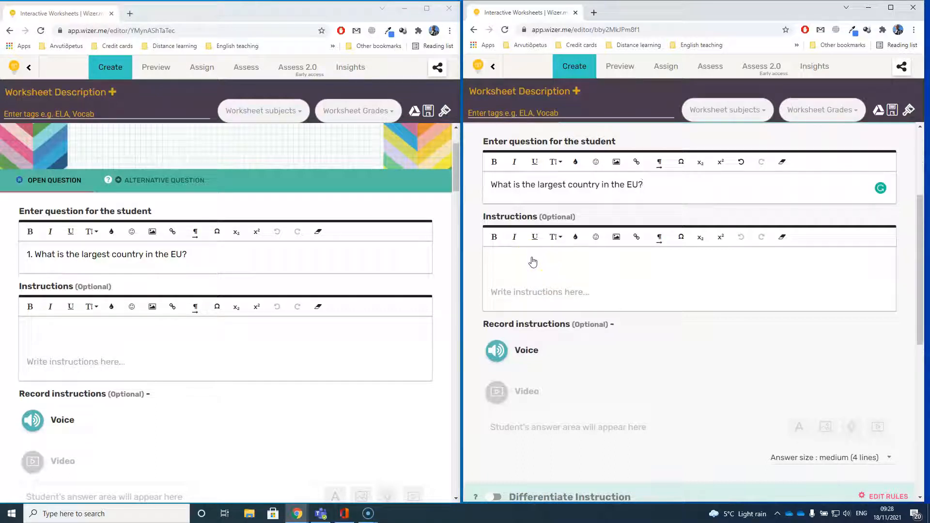
pyautogui.scroll(-1, 533, 263)
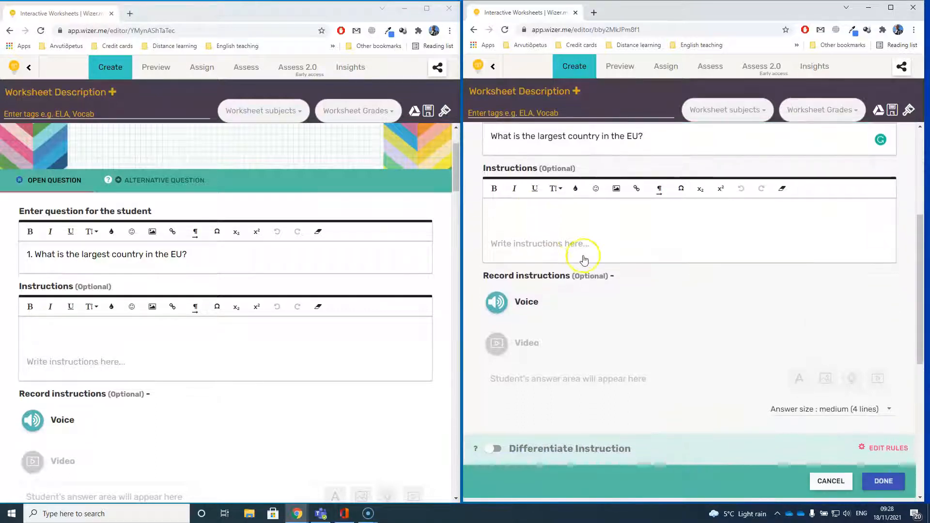
pyautogui.scroll(-1, 587, 260)
pyautogui.scroll(-1, 587, 260)
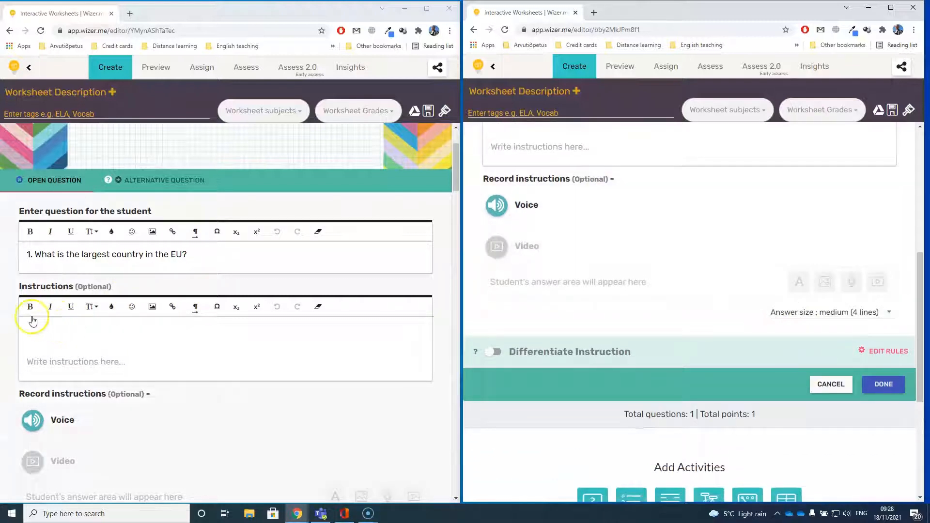
pyautogui.scroll(2, 637, 243)
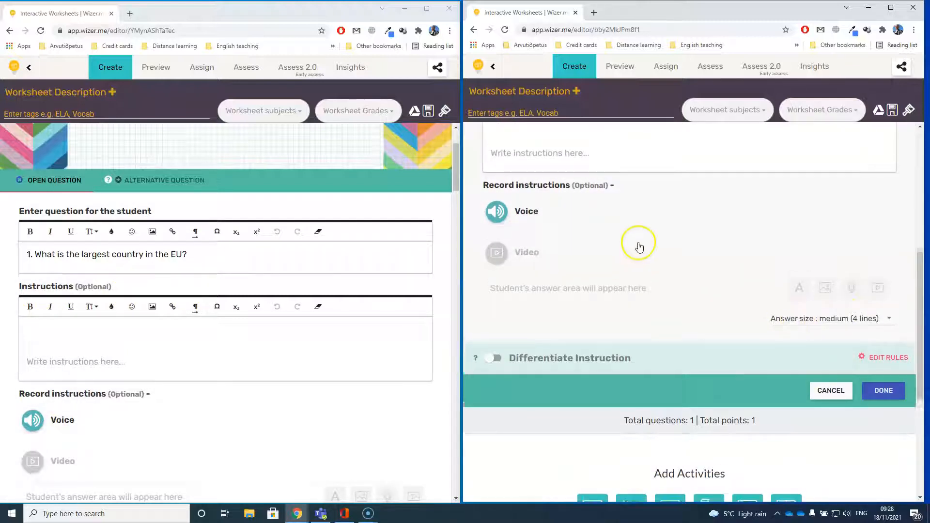
pyautogui.click(846, 411)
pyautogui.click(851, 390)
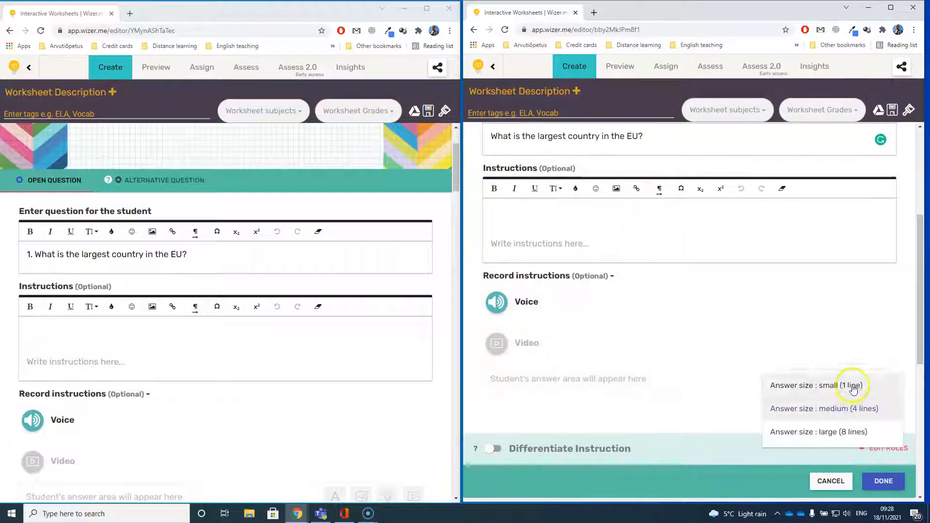
pyautogui.scroll(-1, 560, 307)
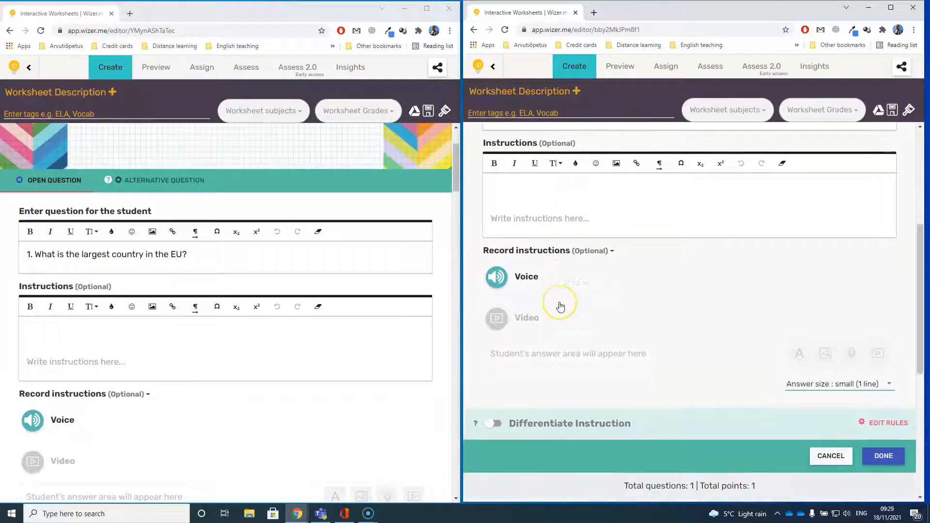
pyautogui.scroll(-1, 560, 307)
pyautogui.scroll(5, 605, 298)
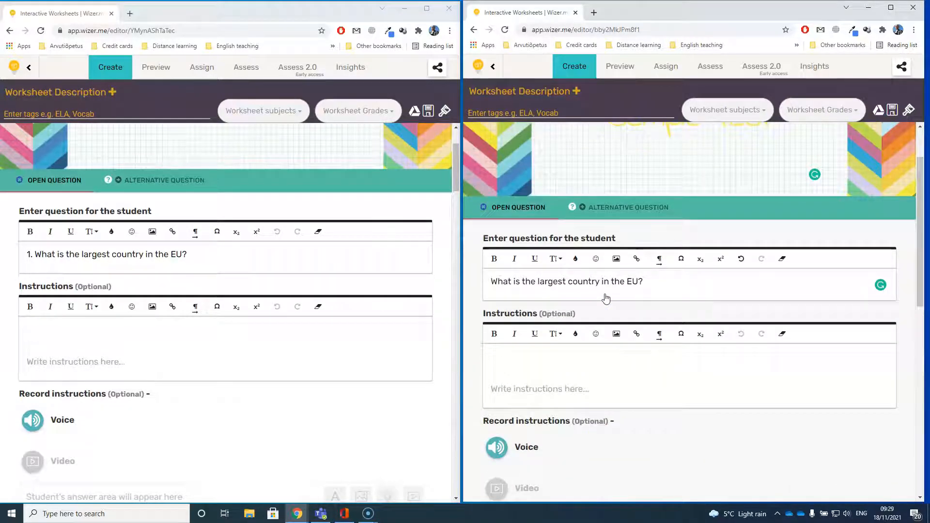
pyautogui.scroll(-2, 606, 298)
pyautogui.scroll(-8, 605, 298)
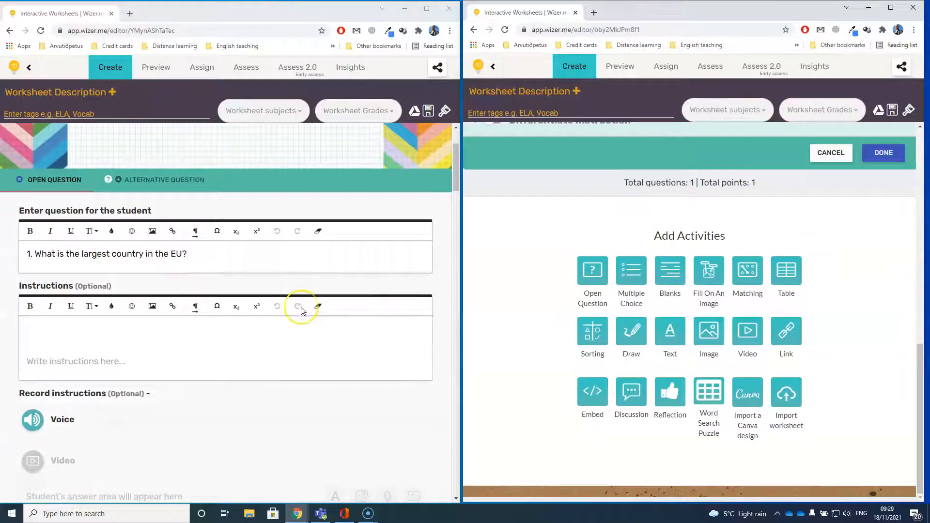
pyautogui.scroll(-8, 301, 308)
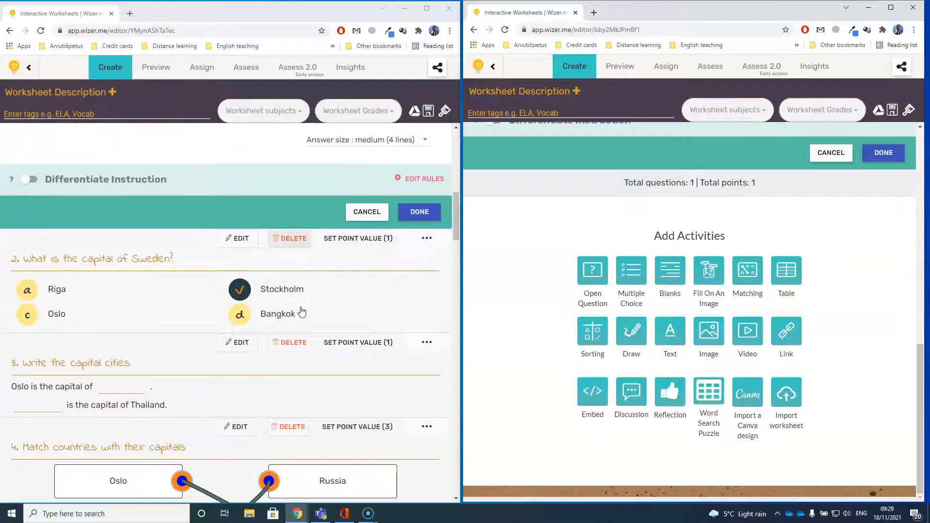
# - Add a multiple choice question with 'What is the capital of Sweden?' copied from the original
pyautogui.click(630, 281)
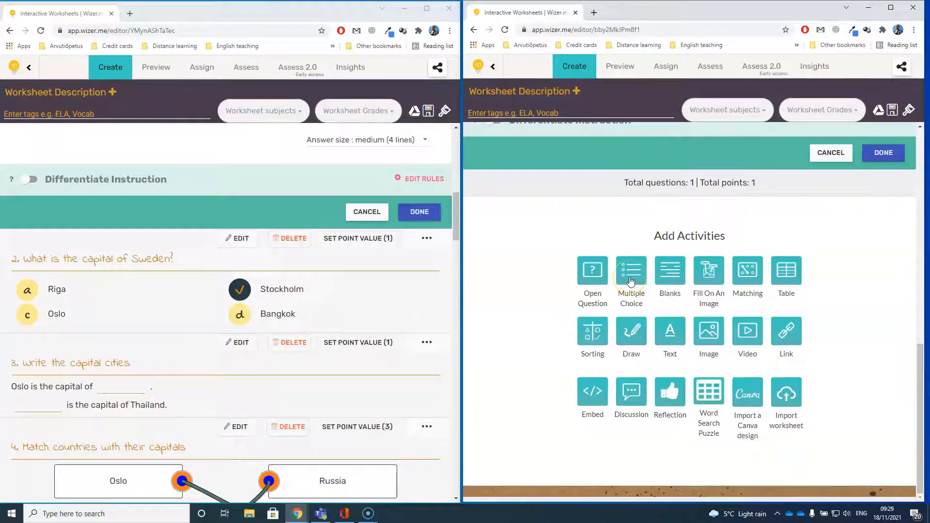
pyautogui.click(630, 281)
pyautogui.moveTo(21, 259); pyautogui.dragTo(178, 261)
pyautogui.hotkey('ctrl', 'c')
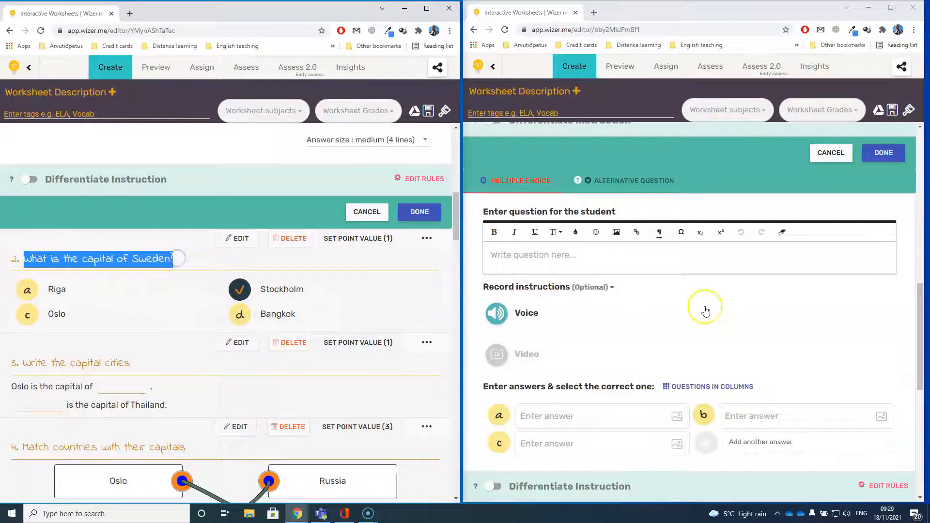
pyautogui.click(553, 258)
pyautogui.hotkey('ctrl', 'v')
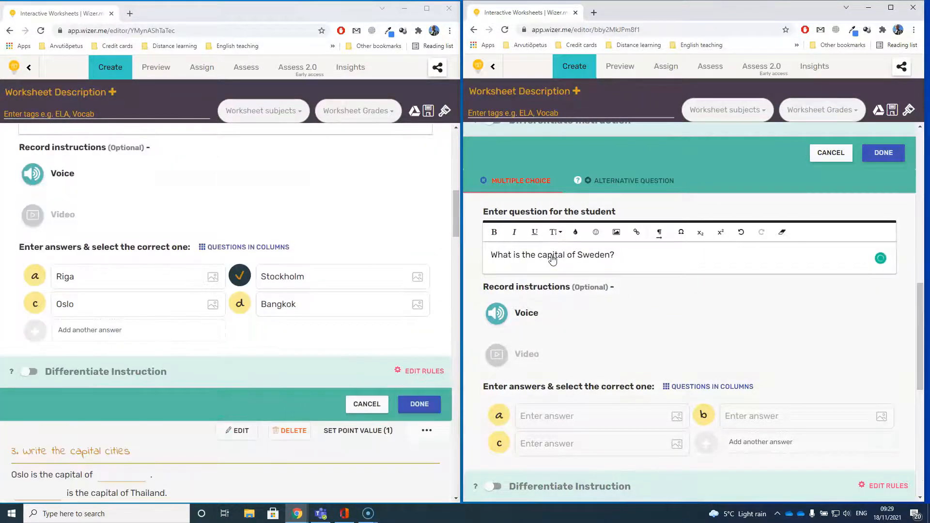
pyautogui.scroll(-3, 553, 272)
# - Enter answers Riga, Tallin, Oslo and Stockholm, with Stockholm marked correct
pyautogui.click(553, 273)
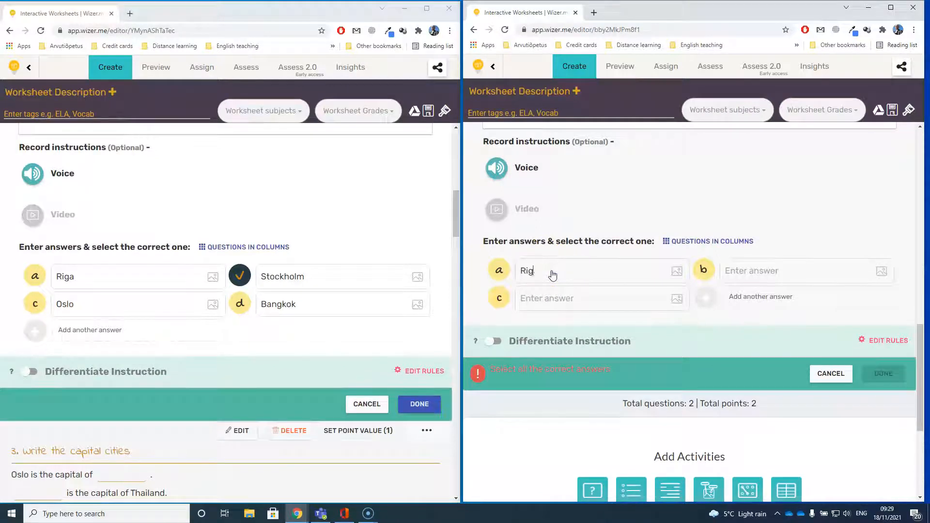
pyautogui.click(582, 296)
pyautogui.write('Oslo')
pyautogui.click(768, 270)
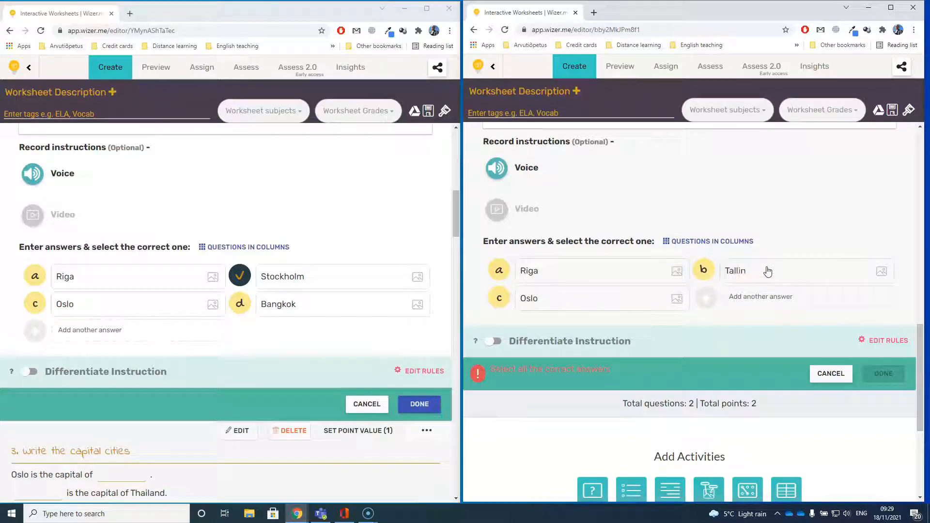
pyautogui.click(754, 298)
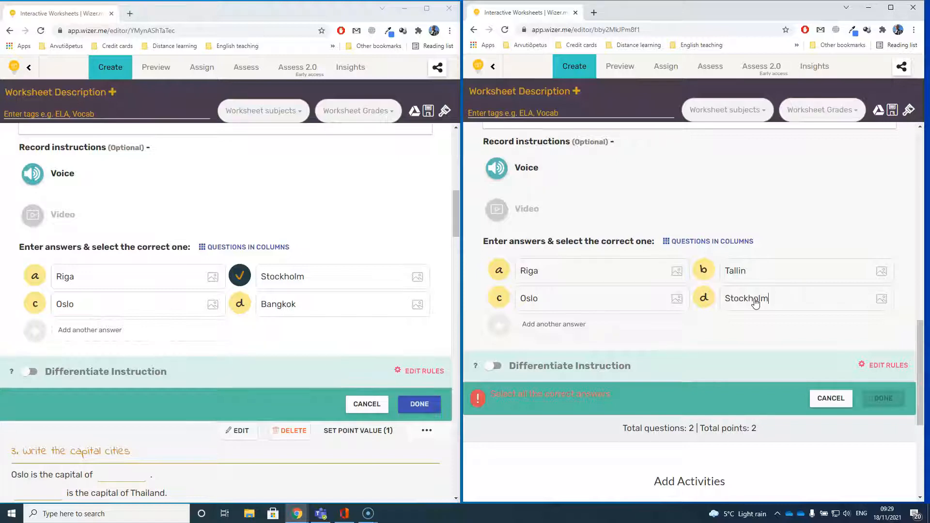
pyautogui.click(704, 301)
pyautogui.click(704, 300)
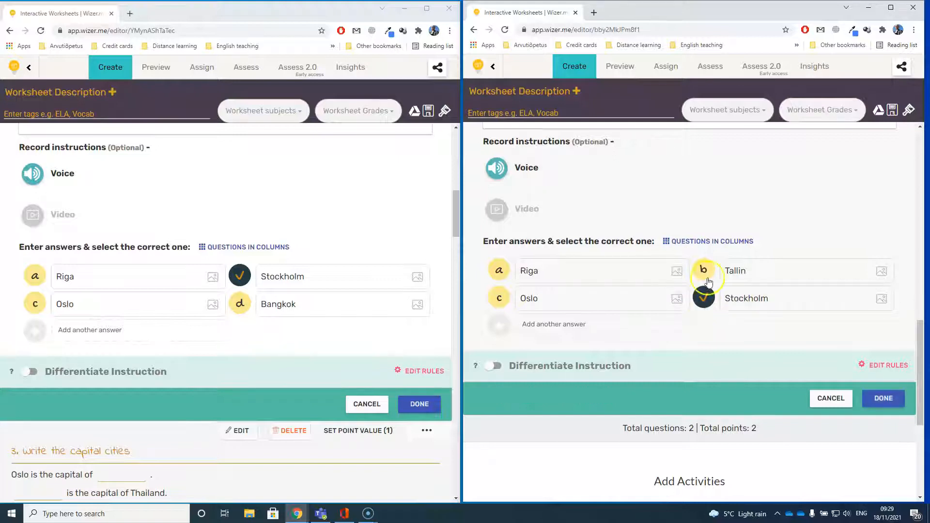
pyautogui.scroll(-2, 704, 310)
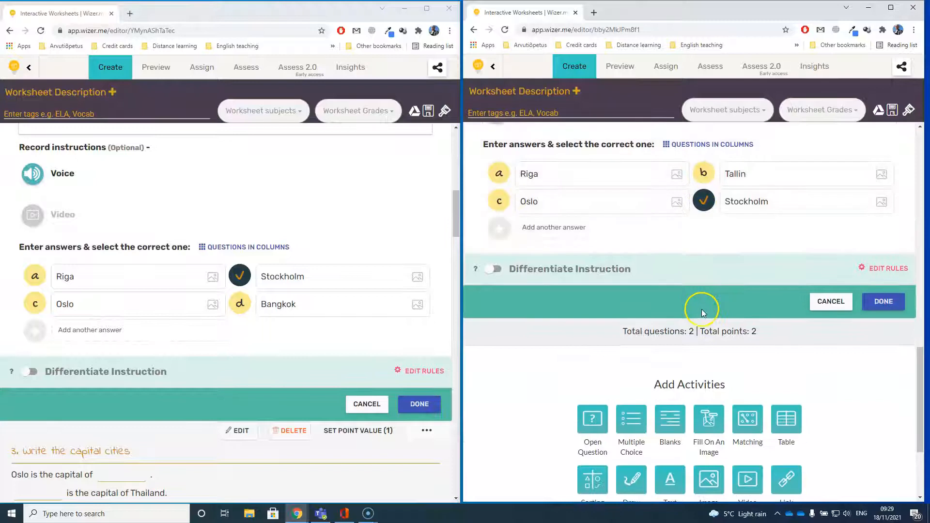
pyautogui.scroll(-2, 700, 310)
pyautogui.scroll(-5, 401, 315)
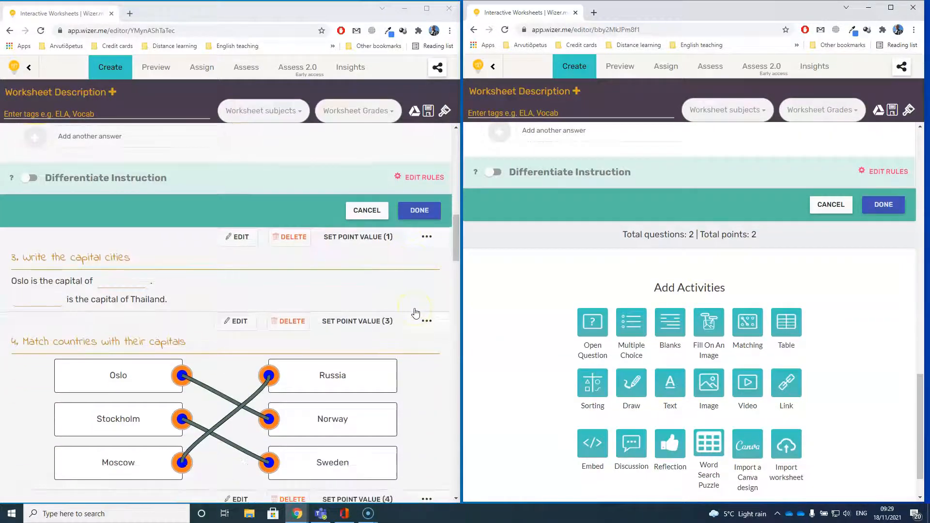
pyautogui.scroll(-1, 581, 306)
# - Add a Blanks activity with the instruction 'Write the capital cities'
pyautogui.click(668, 276)
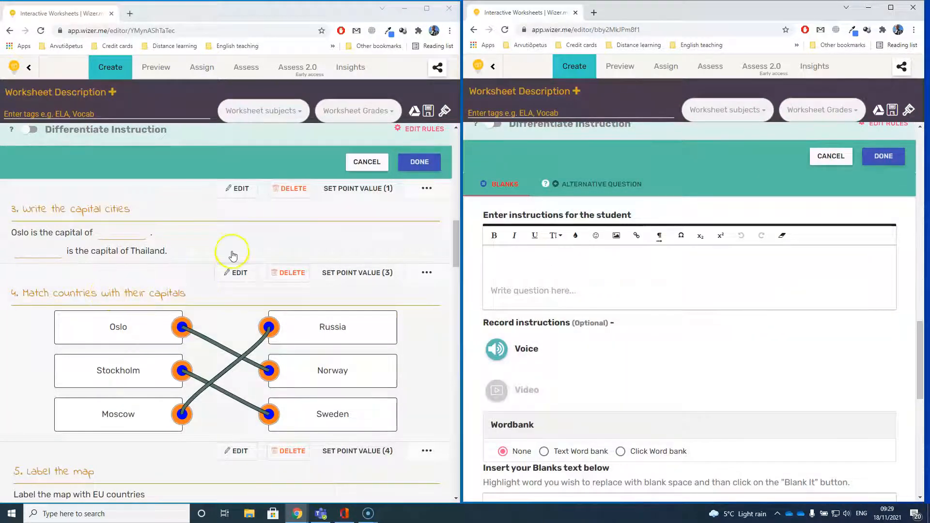
pyautogui.moveTo(130, 209); pyautogui.dragTo(26, 215)
pyautogui.hotkey('ctrl', 'c')
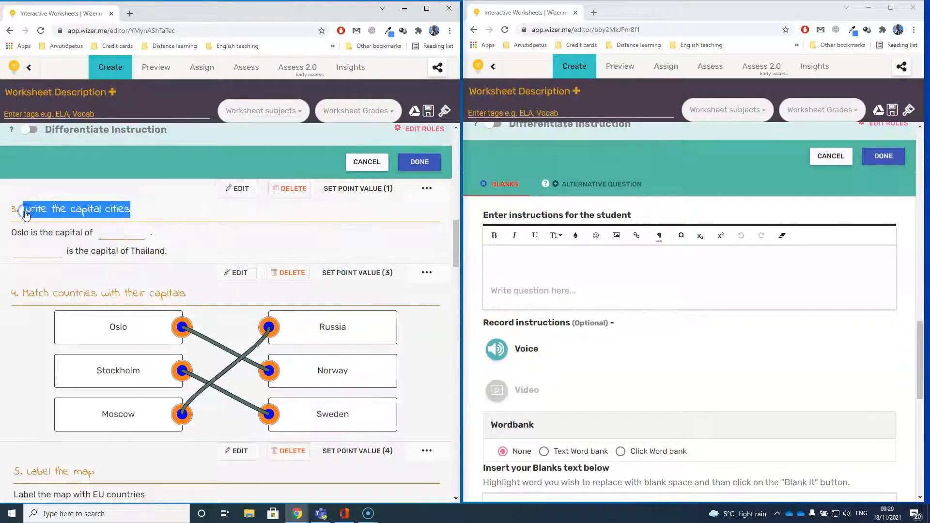
pyautogui.click(523, 264)
pyautogui.hotkey('ctrl', 'v')
pyautogui.scroll(-3, 543, 290)
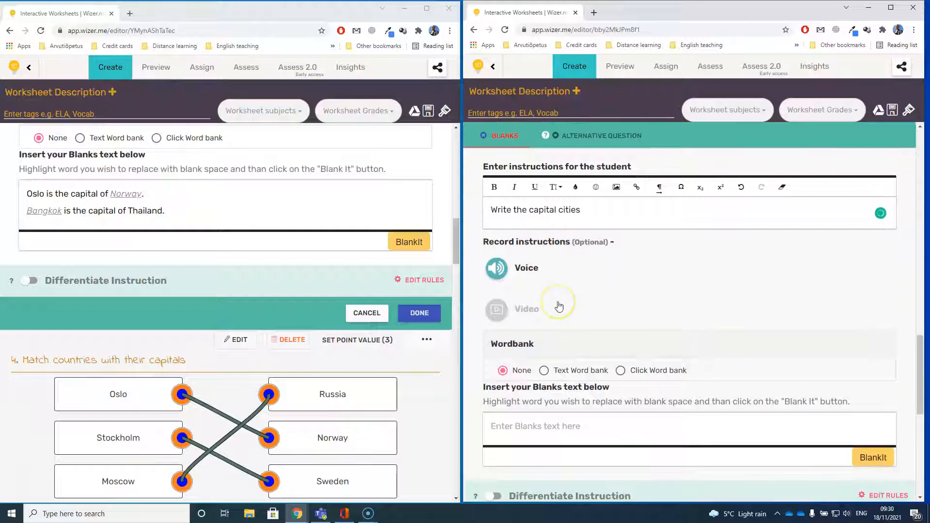
# - Write 'Oslo is the capital of Norway.' and turn 'Norway' into a blank
pyautogui.click(545, 334)
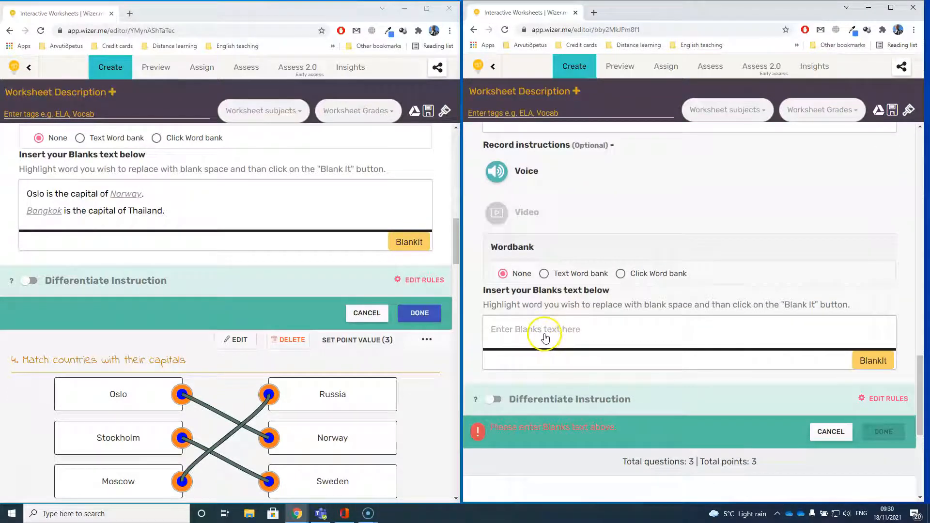
pyautogui.write('Oslo is the capital of')
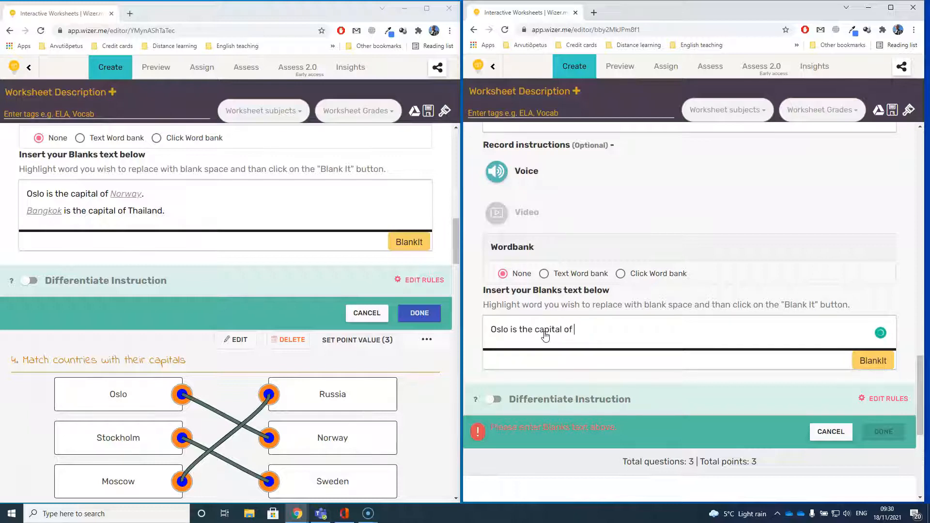
pyautogui.write(' Norway.')
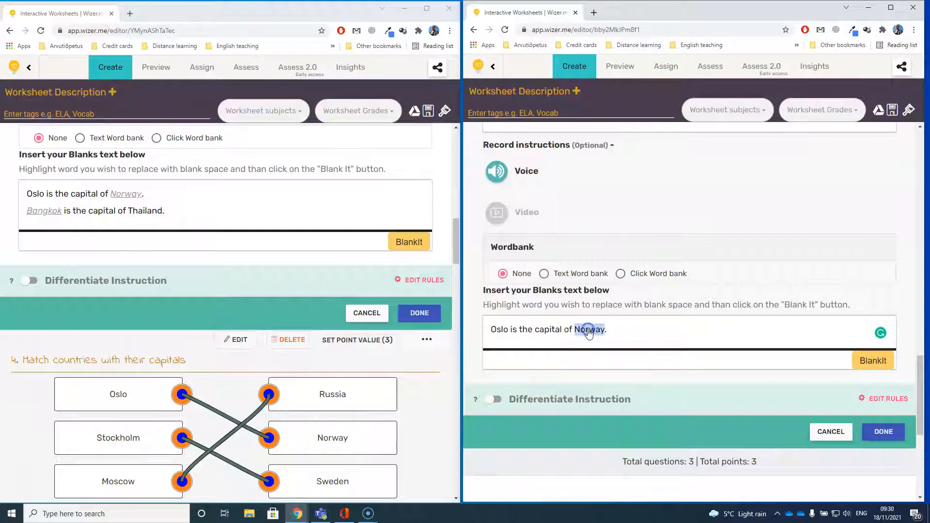
pyautogui.click(872, 363)
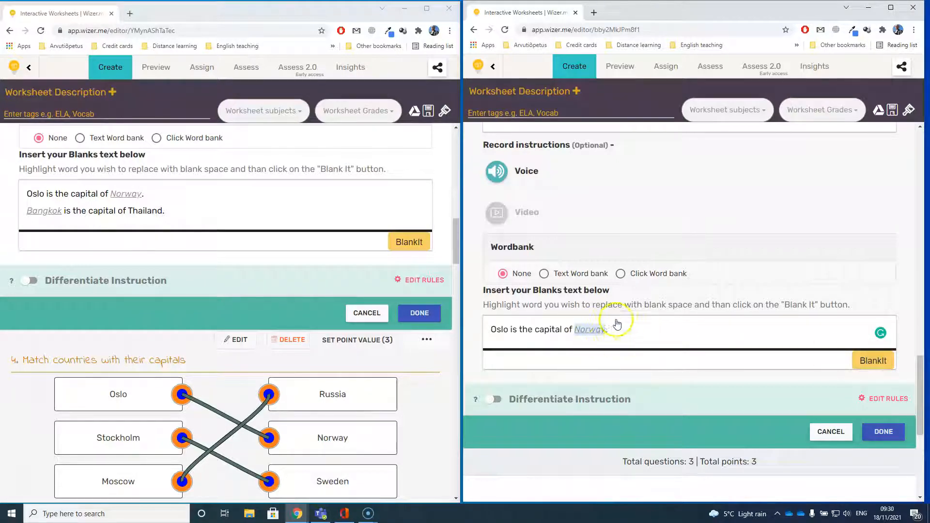
pyautogui.scroll(-2, 596, 334)
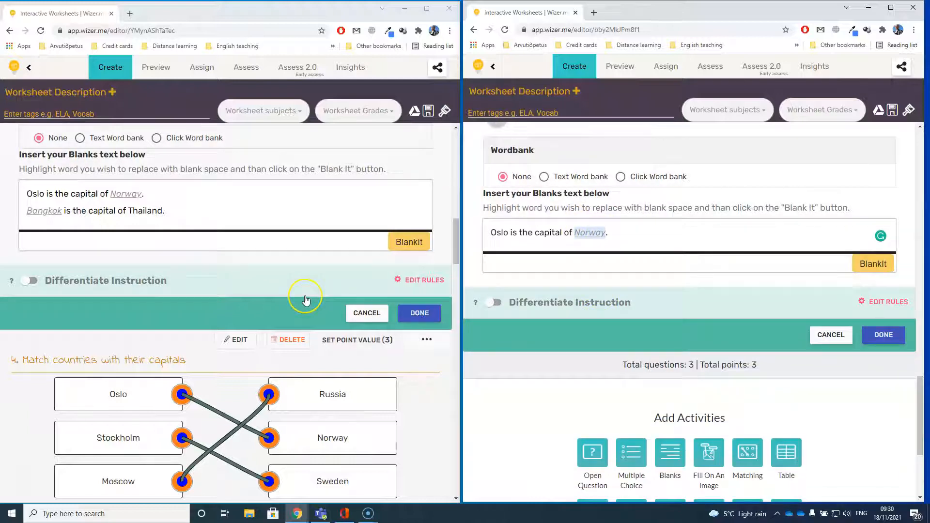
pyautogui.scroll(-2, 306, 301)
pyautogui.scroll(-3, 644, 357)
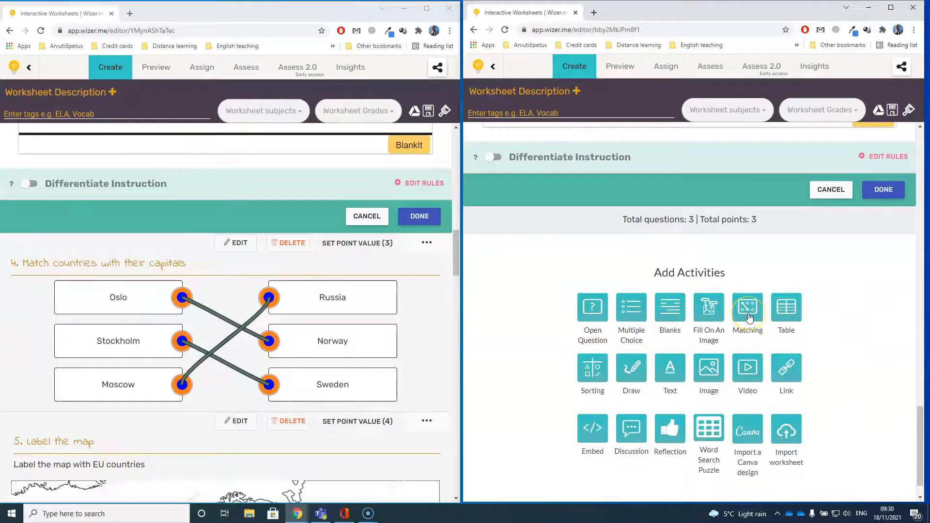
# - Paste 'Match countries with their capitals' as the matching activity's title
pyautogui.moveTo(186, 263); pyautogui.dragTo(30, 263)
pyautogui.hotkey('ctrl', 'c')
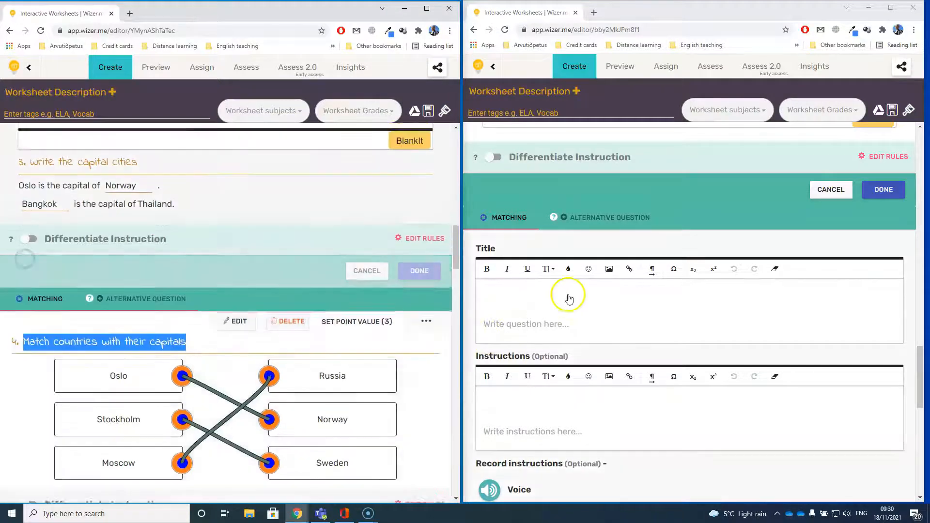
pyautogui.click(534, 296)
pyautogui.hotkey('ctrl', 'v')
pyautogui.scroll(-3, 534, 296)
pyautogui.click(528, 233)
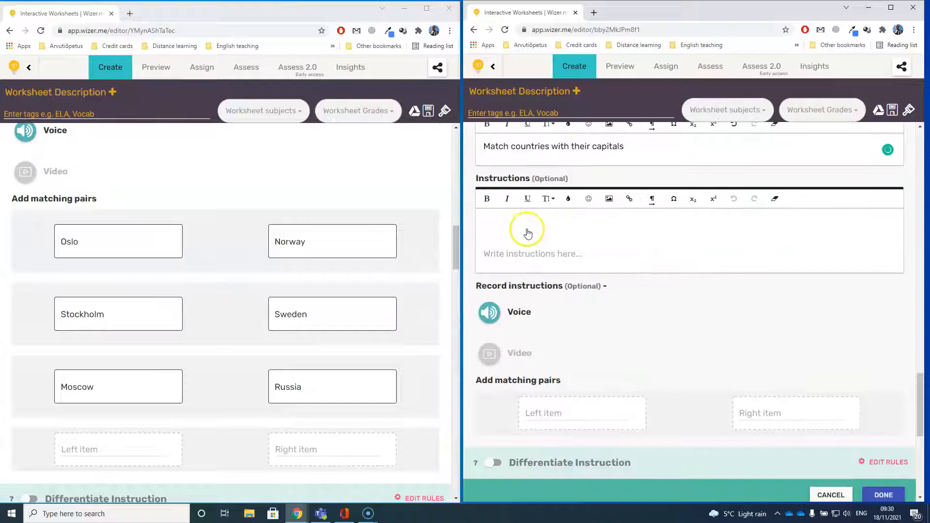
pyautogui.scroll(-3, 524, 227)
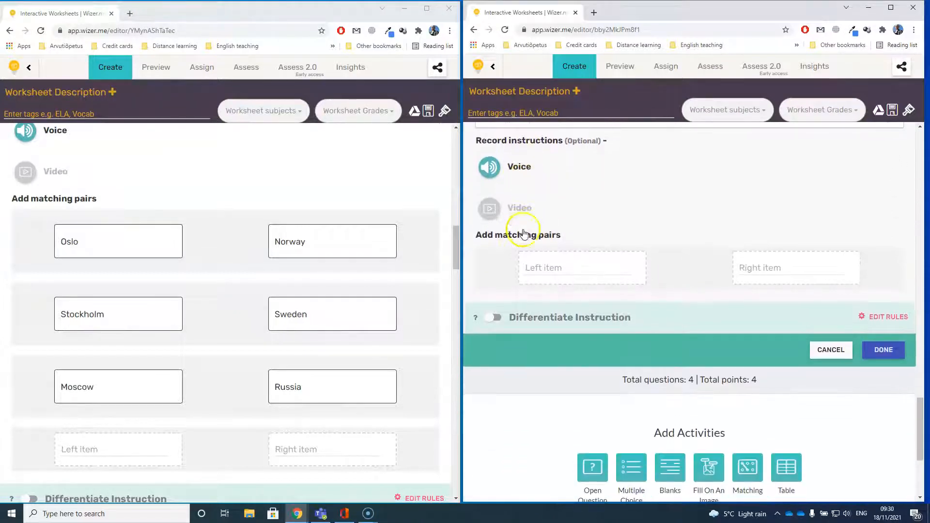
# - Enter the first pair, Oslo matched with Norway, and add another row
pyautogui.click(572, 270)
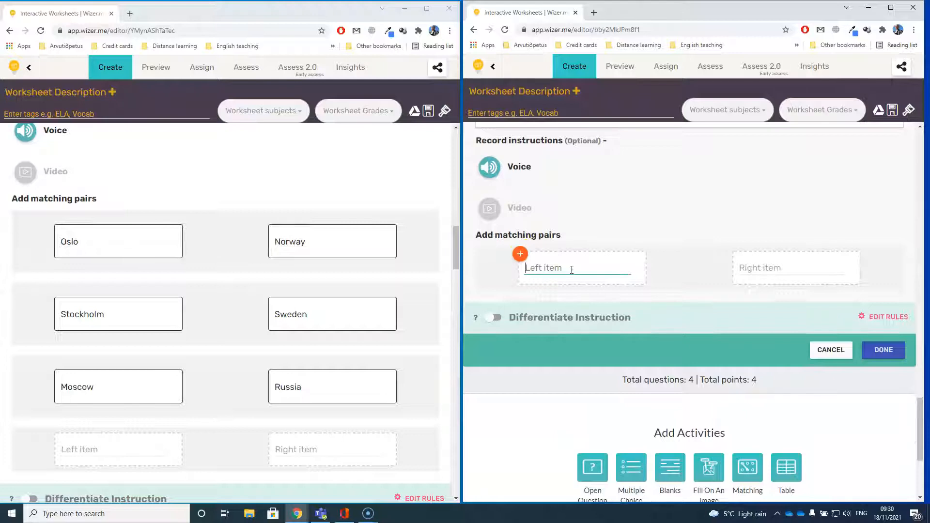
pyautogui.write('Oslo')
pyautogui.press('Tab')
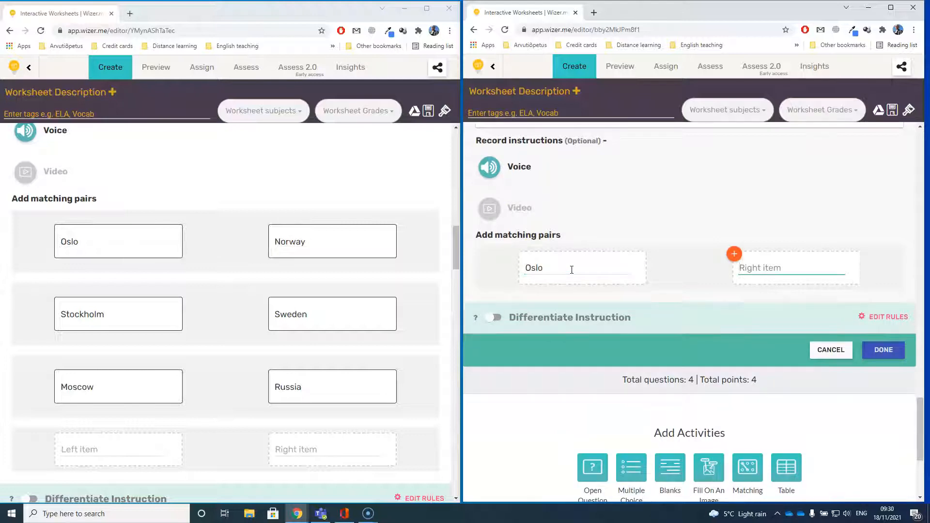
pyautogui.write('Norway')
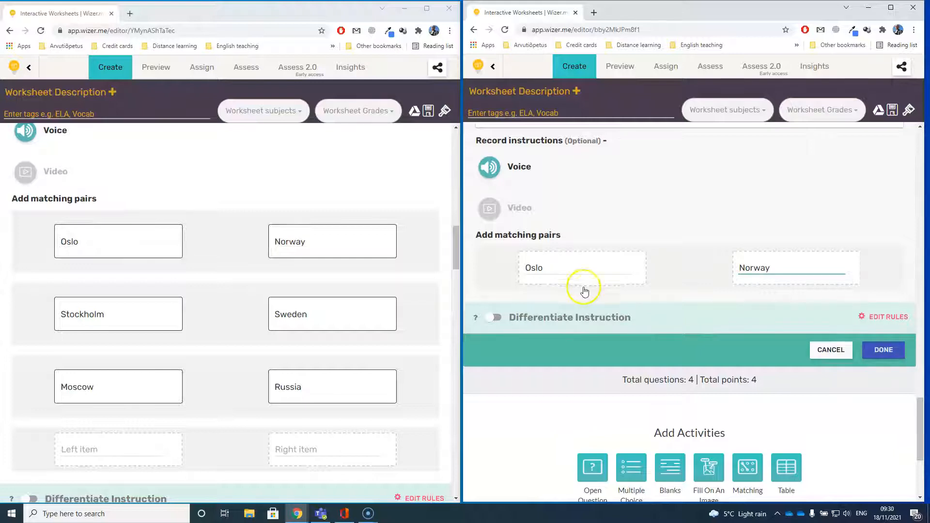
pyautogui.scroll(-1, 649, 274)
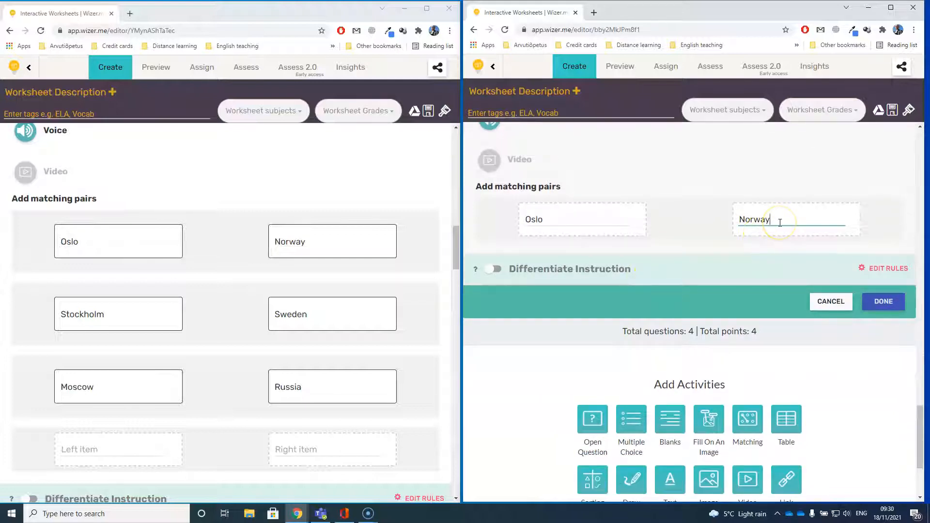
pyautogui.write('rway')
pyautogui.press('Return')
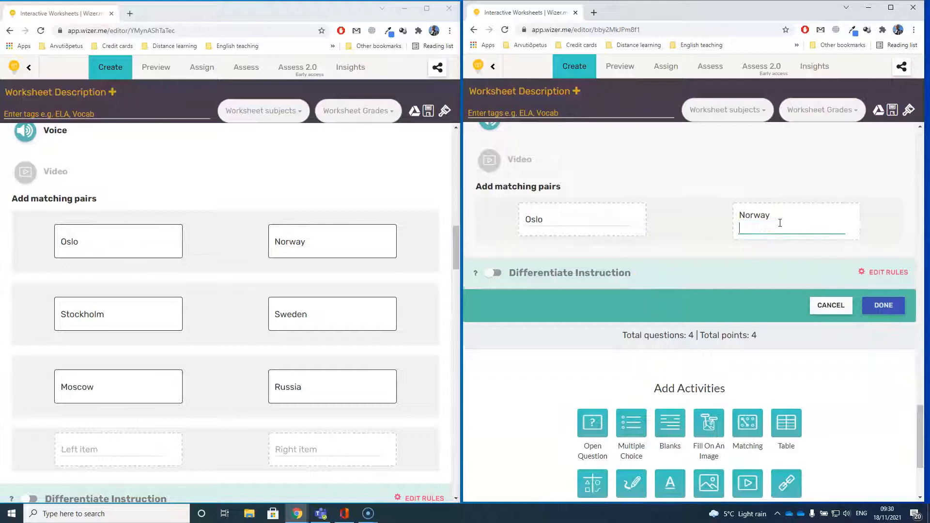
pyautogui.press('BackSpace')
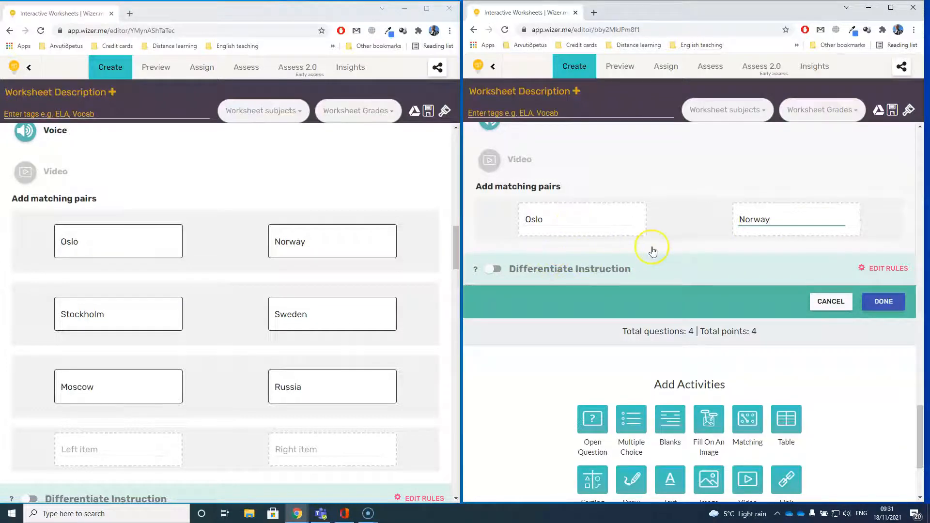
pyautogui.click(574, 249)
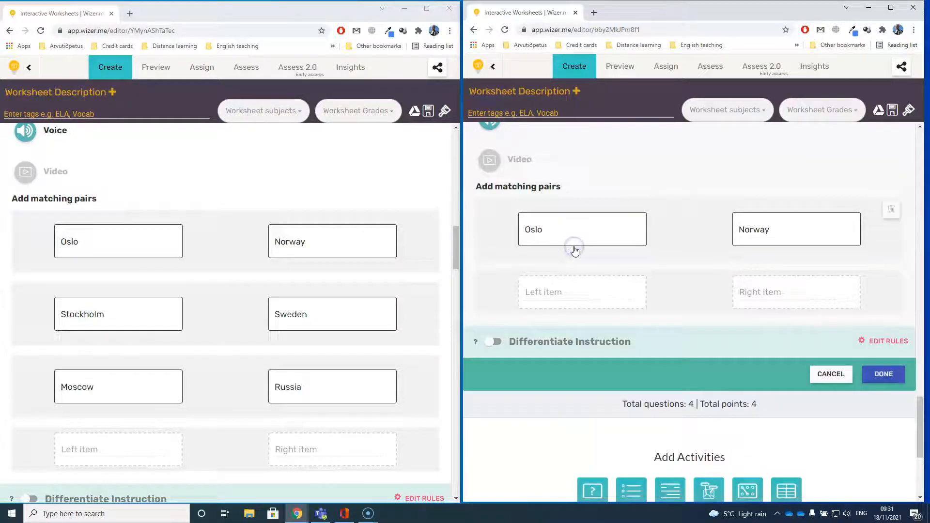
# - Enter Moscow as the next left-hand item and move to its right-hand match
pyautogui.click(554, 290)
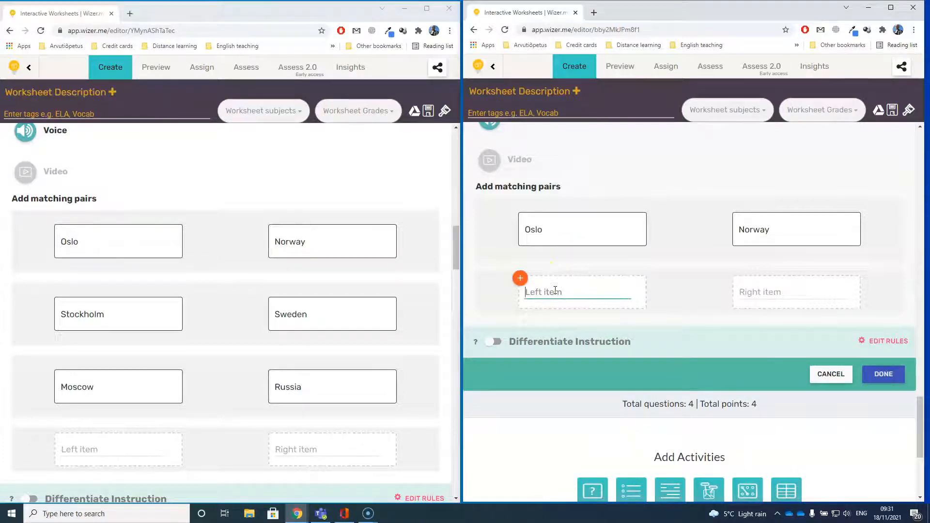
pyautogui.write('Mosc')
pyautogui.press('Tab')
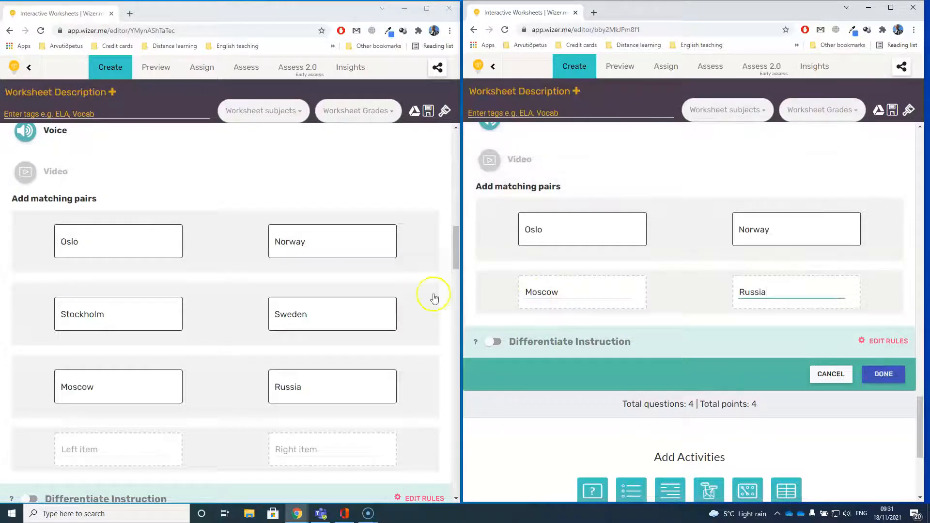
pyautogui.scroll(-6, 339, 297)
pyautogui.scroll(-1, 339, 298)
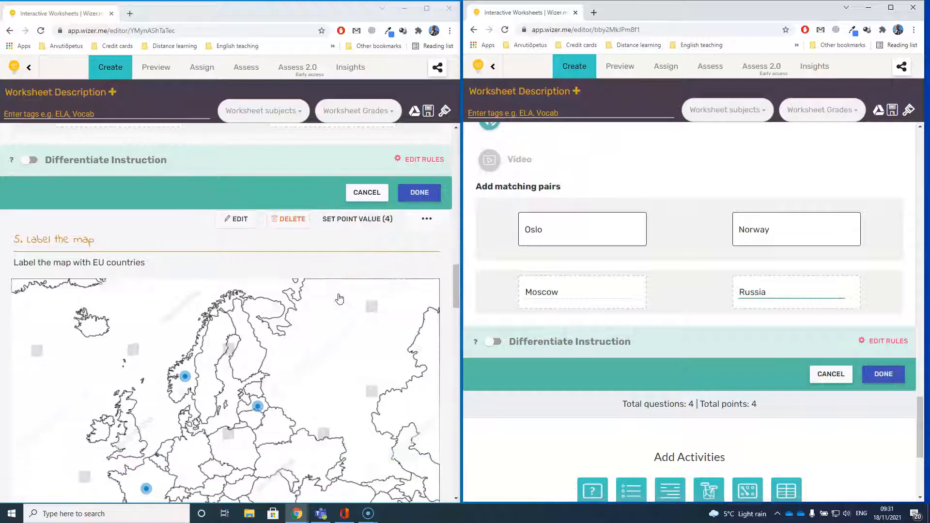
pyautogui.click(551, 313)
pyautogui.scroll(-3, 555, 325)
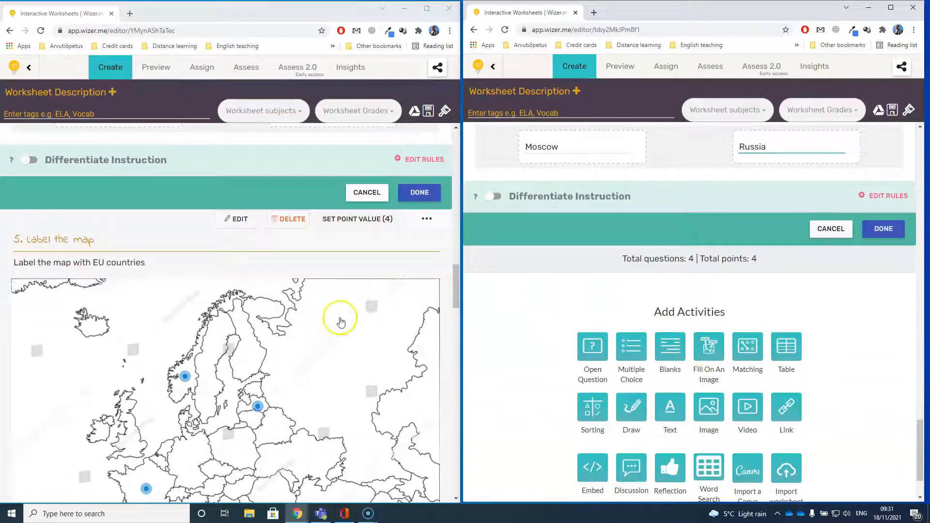
pyautogui.scroll(-1, 317, 318)
pyautogui.scroll(-1, 660, 342)
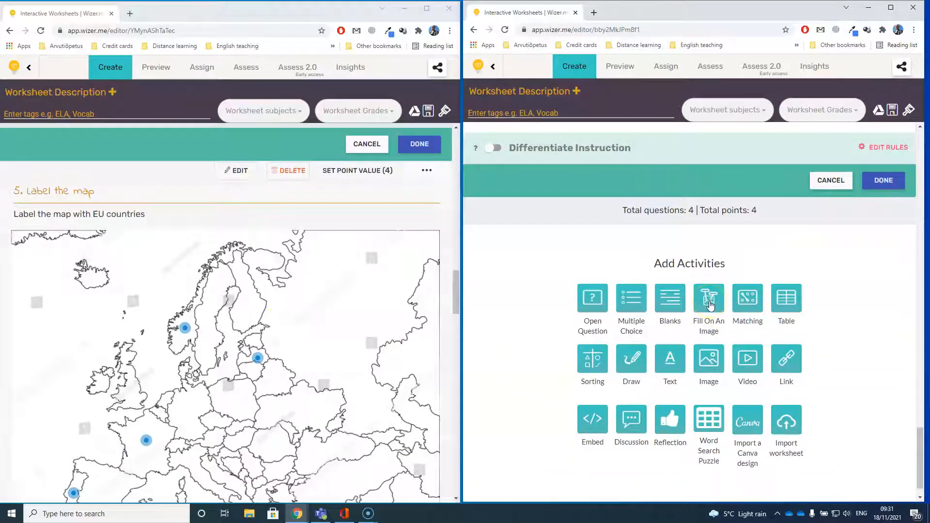
# - Confirm the Moscow–Russia pair in the matching activity
pyautogui.click(710, 305)
pyautogui.scroll(-2, 711, 304)
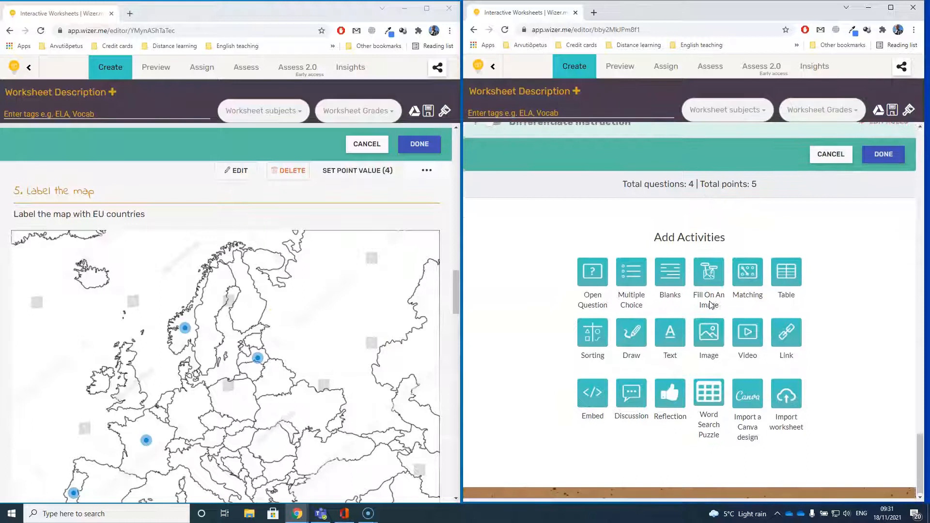
pyautogui.scroll(3, 710, 303)
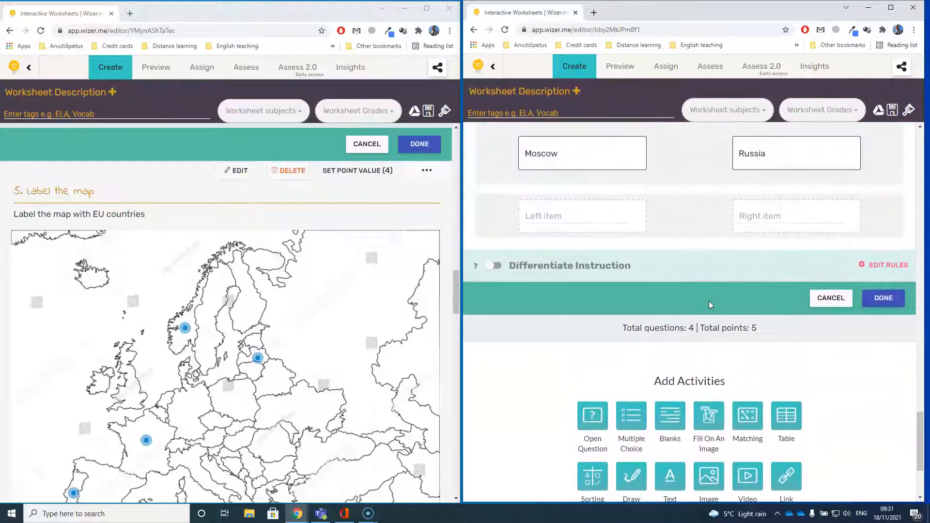
# - Add a Fill On An Image activity and upload the map image from Downloads
pyautogui.click(715, 429)
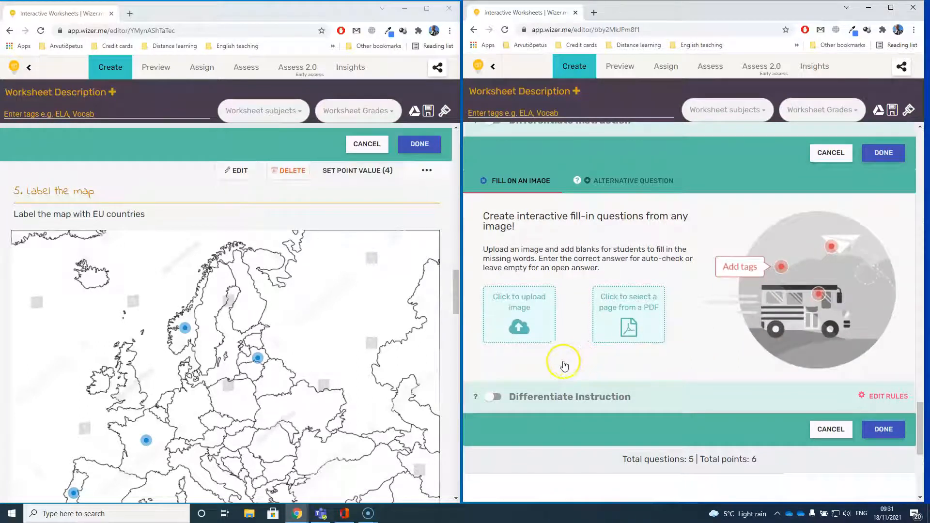
pyautogui.click(520, 313)
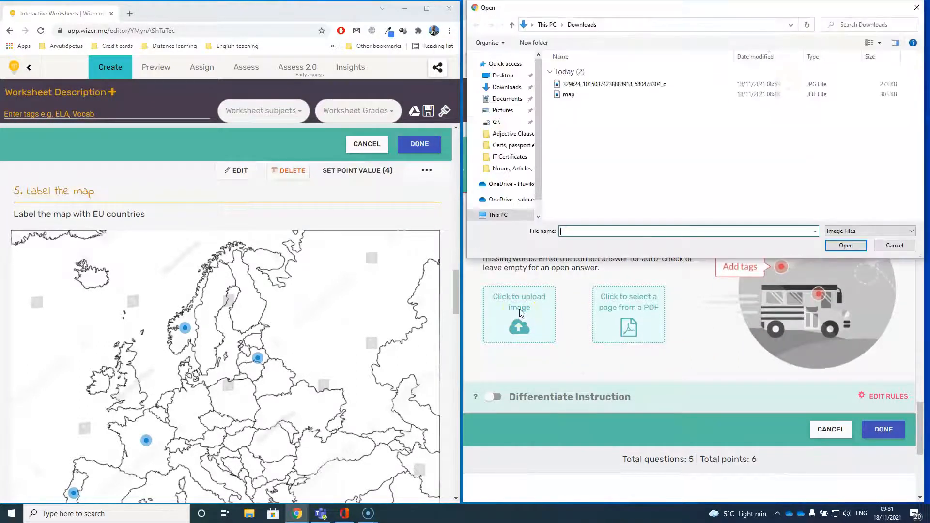
pyautogui.doubleClick(569, 95)
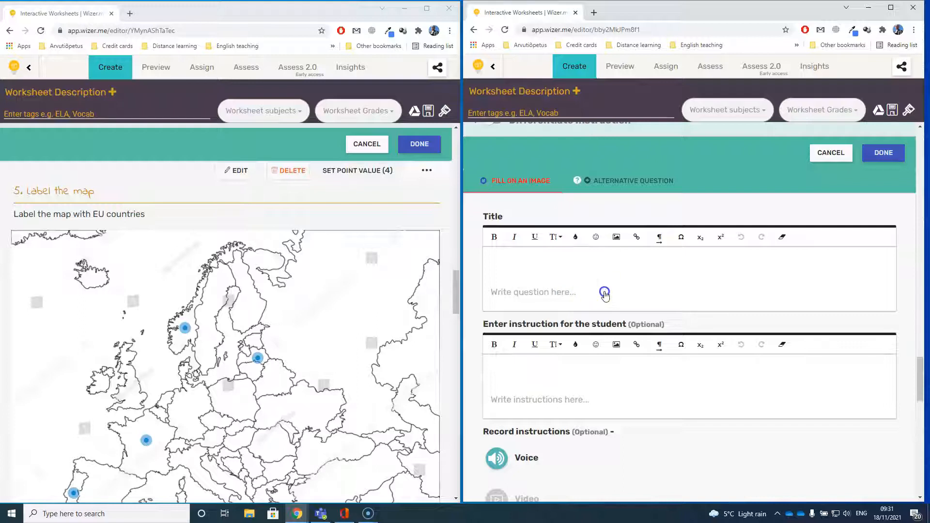
# - Copy 'Label the map' from the old worksheet and paste it as the activity's title
pyautogui.click(100, 194)
pyautogui.moveTo(101, 194); pyautogui.dragTo(30, 193)
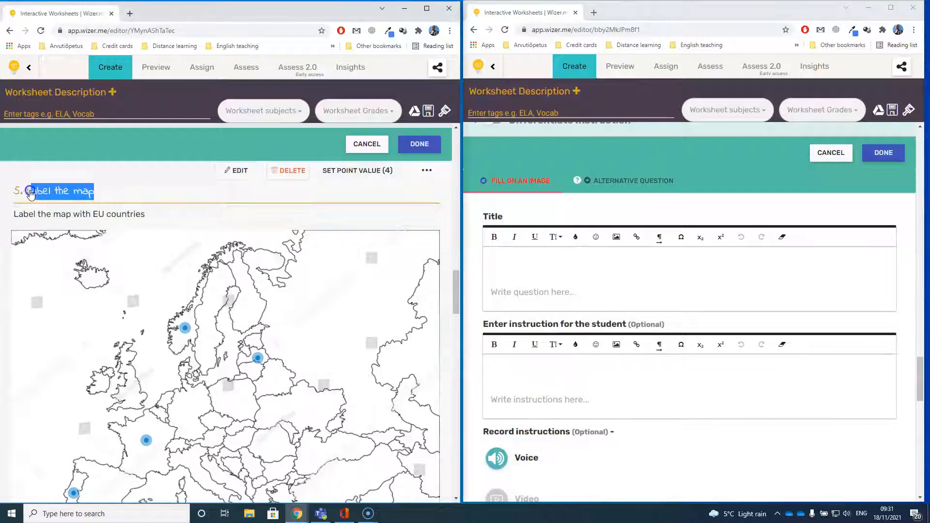
pyautogui.hotkey('ctrl', 'c')
pyautogui.click(524, 266)
pyautogui.hotkey('ctrl', 'v')
pyautogui.scroll(-5, 526, 269)
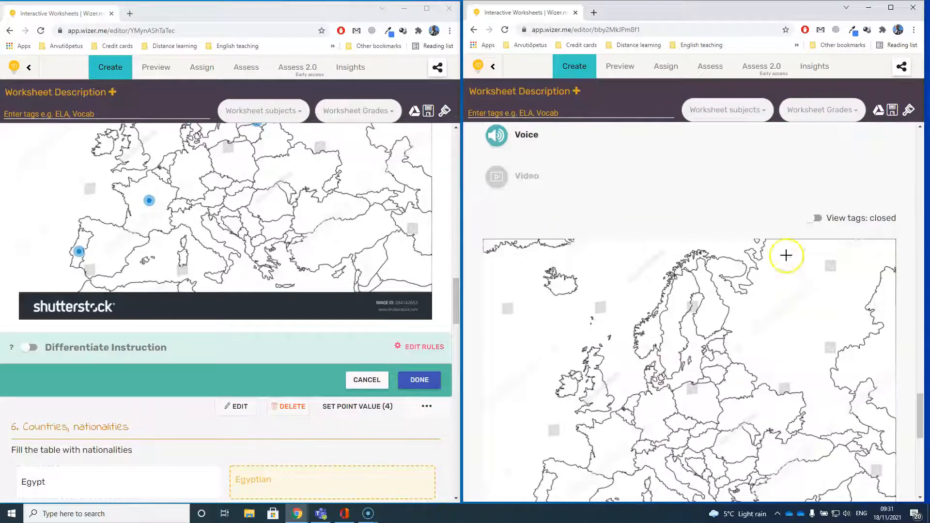
pyautogui.scroll(-1, 705, 312)
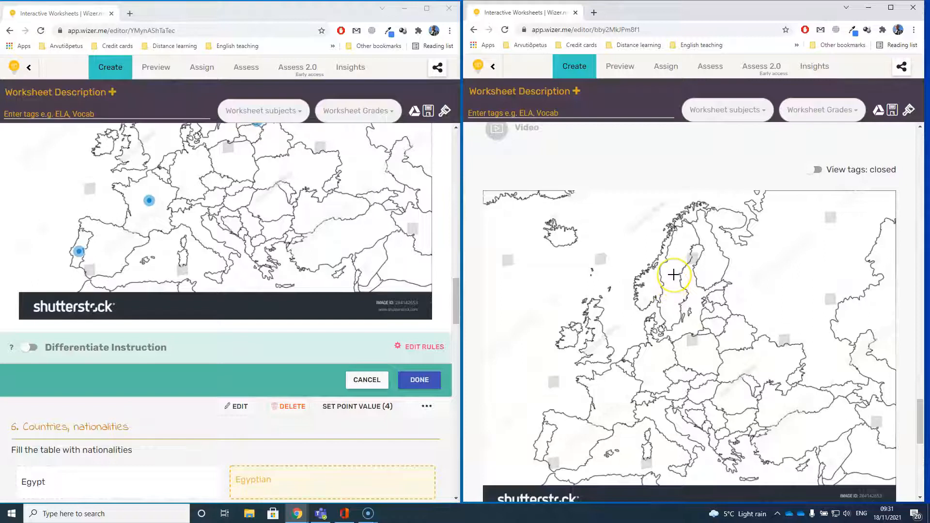
# - Add labelled hotspots on Sweden and Ireland on the map
pyautogui.click(670, 273)
pyautogui.click(669, 273)
pyautogui.click(703, 274)
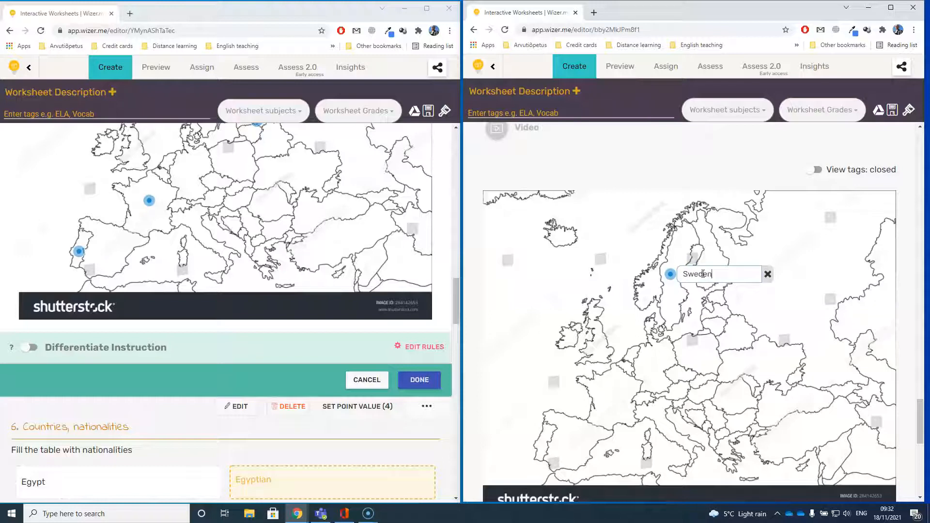
pyautogui.click(575, 339)
pyautogui.click(594, 340)
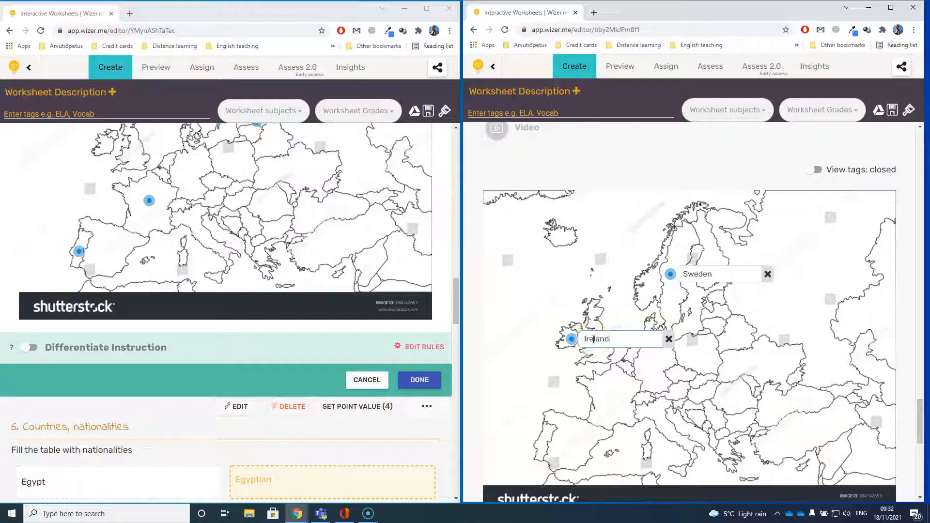
pyautogui.scroll(-3, 257, 315)
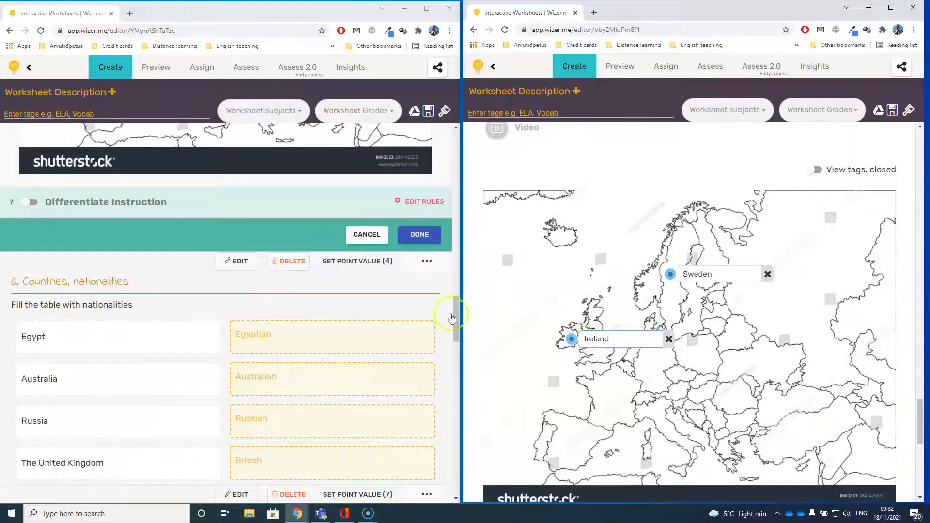
pyautogui.scroll(-3, 532, 311)
pyautogui.scroll(-6, 532, 311)
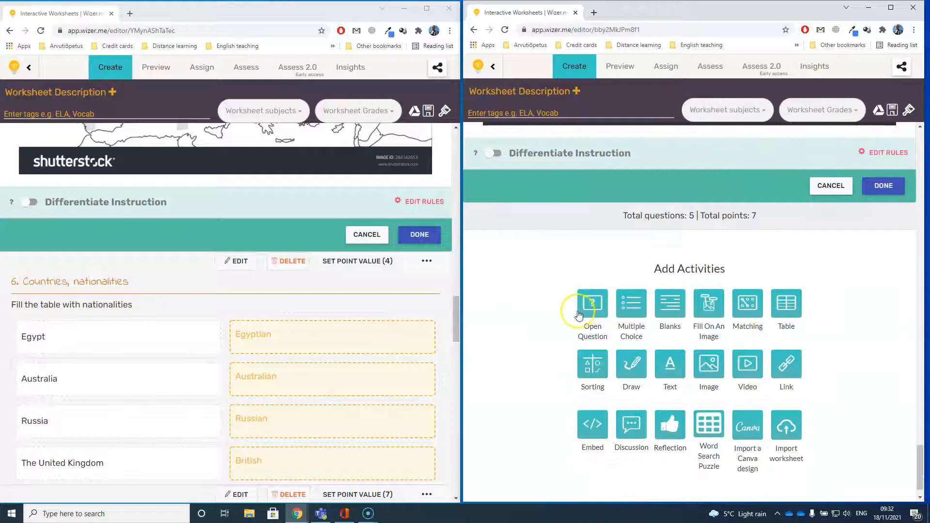
# - Add a Table activity titled 'Countries, nationalities'
pyautogui.click(781, 305)
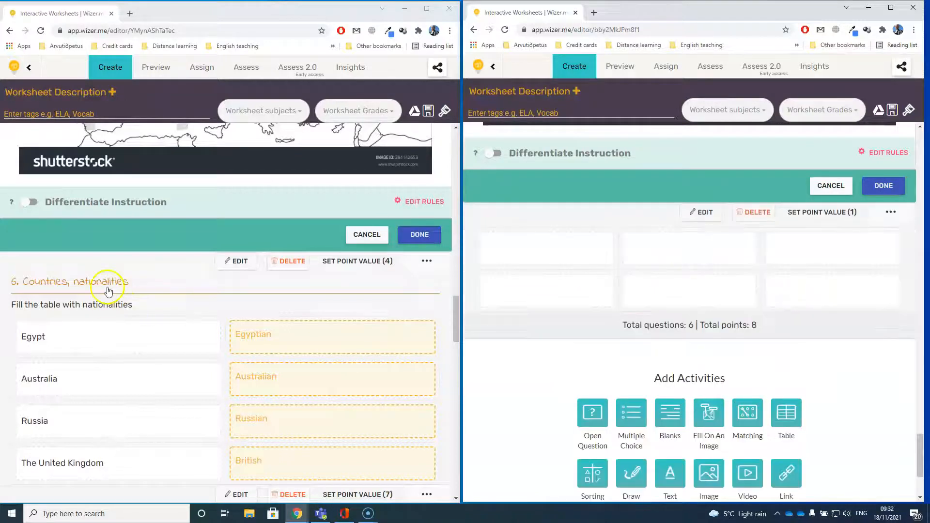
pyautogui.scroll(-1, 120, 248)
pyautogui.moveTo(128, 234); pyautogui.dragTo(29, 236)
pyautogui.hotkey('ctrl', 'c')
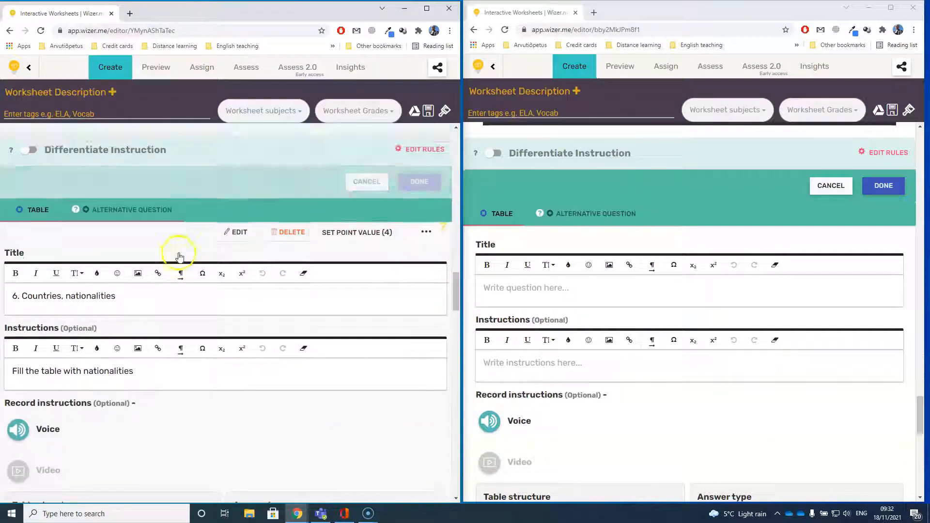
pyautogui.click(519, 288)
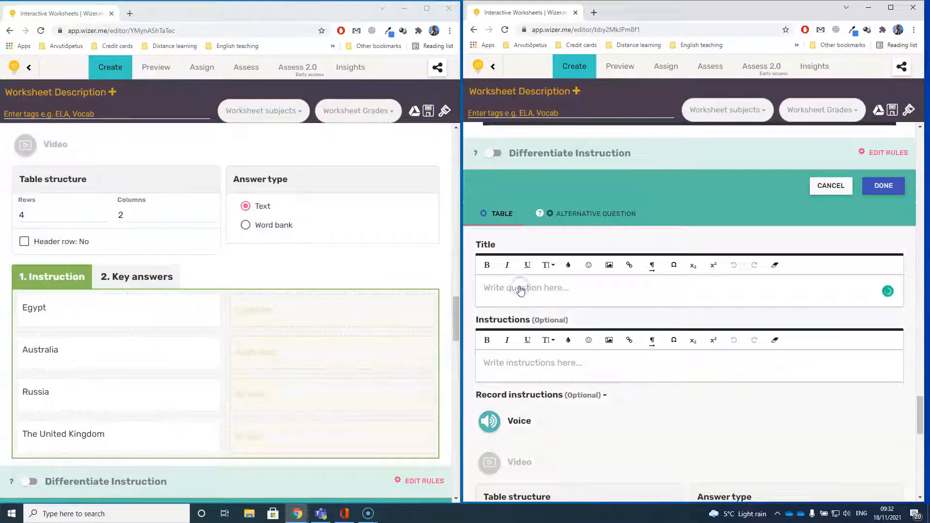
pyautogui.hotkey('ctrl', 'v')
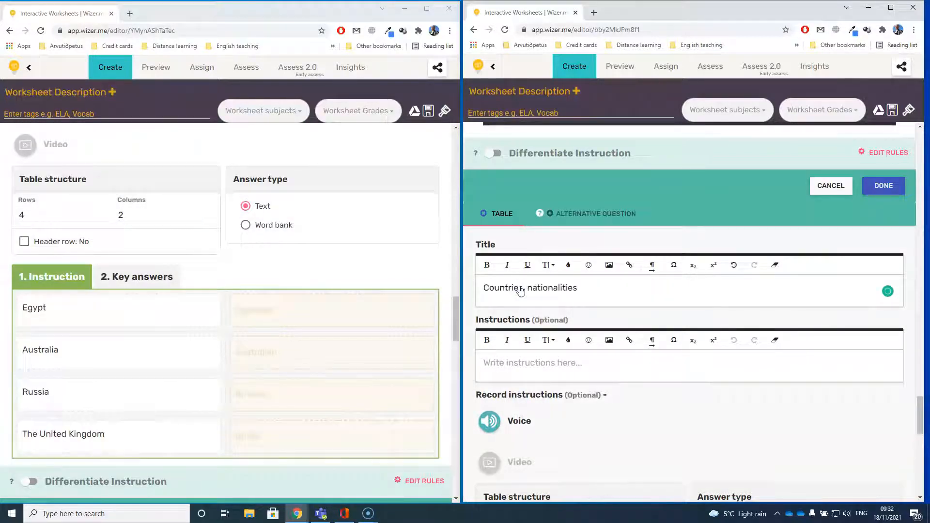
pyautogui.scroll(-5, 574, 292)
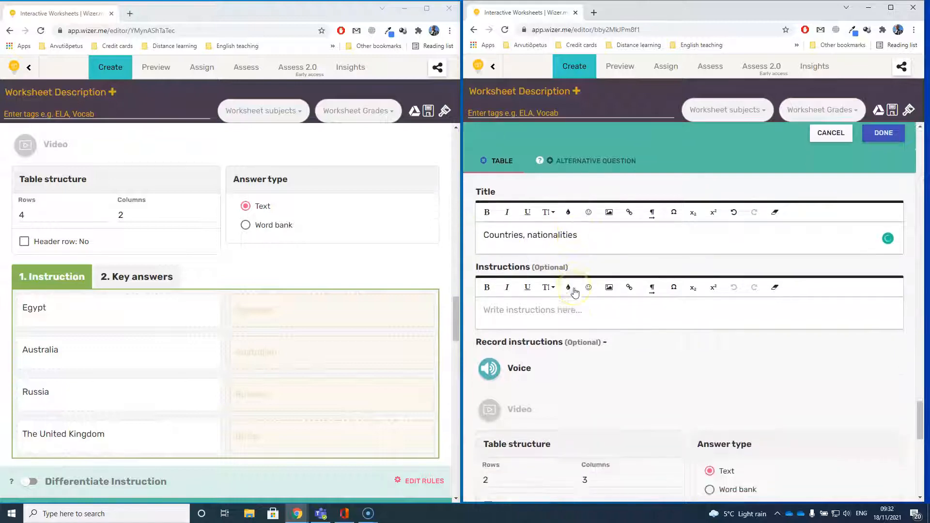
# - Reduce the table to two columns and select its top-left instruction cell
pyautogui.click(528, 285)
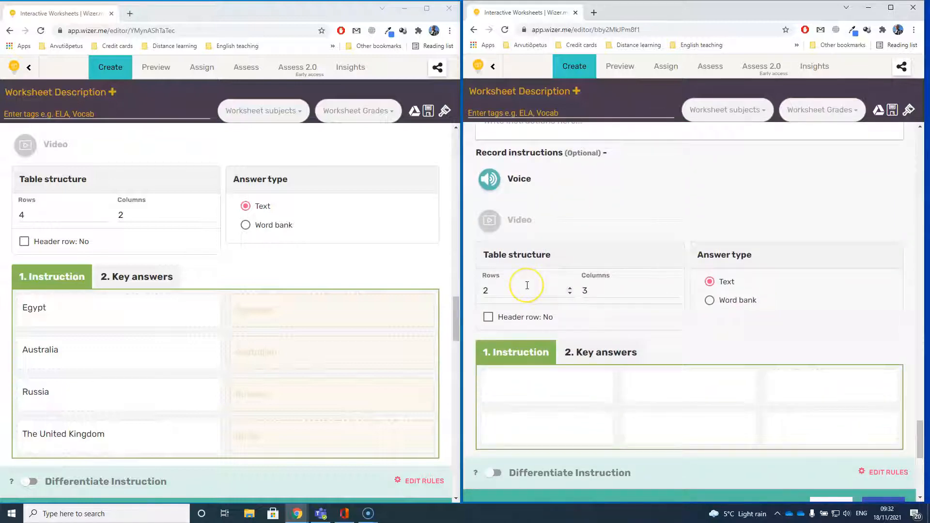
pyautogui.scroll(-1, 527, 286)
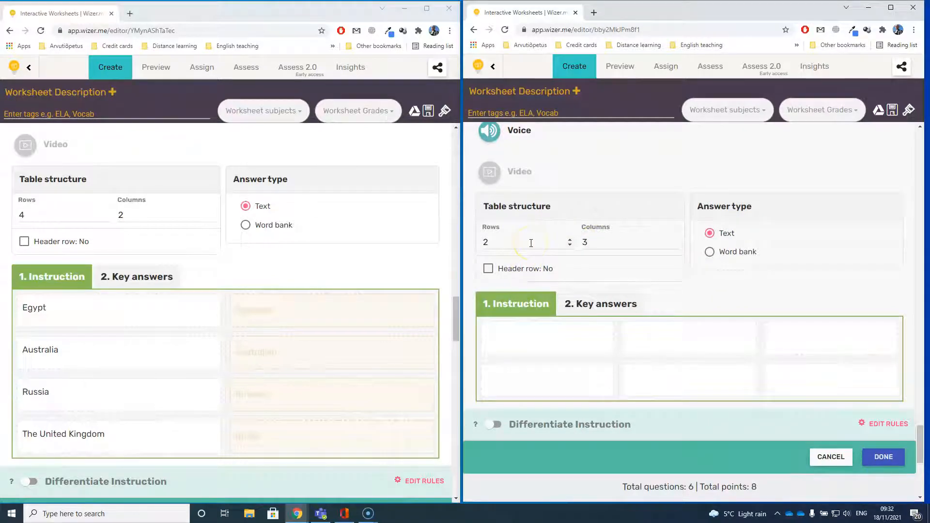
pyautogui.click(674, 246)
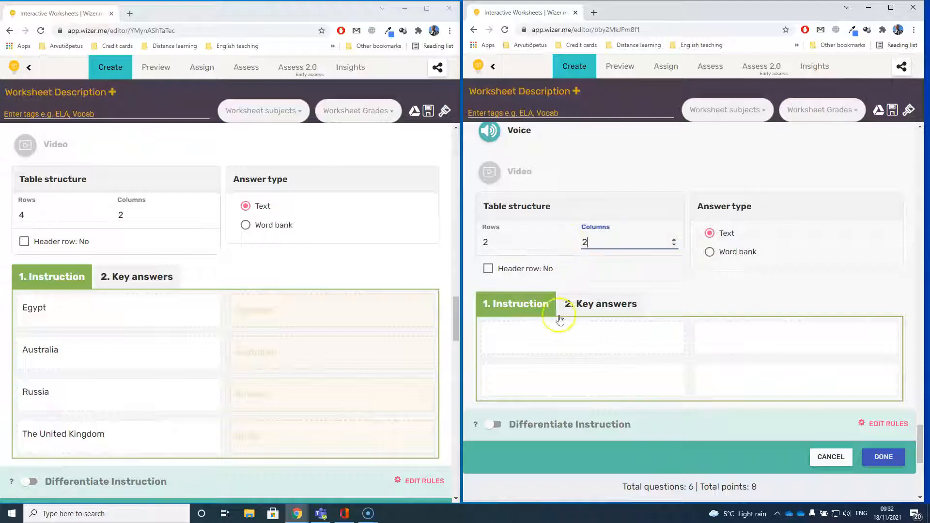
pyautogui.scroll(-1, 559, 319)
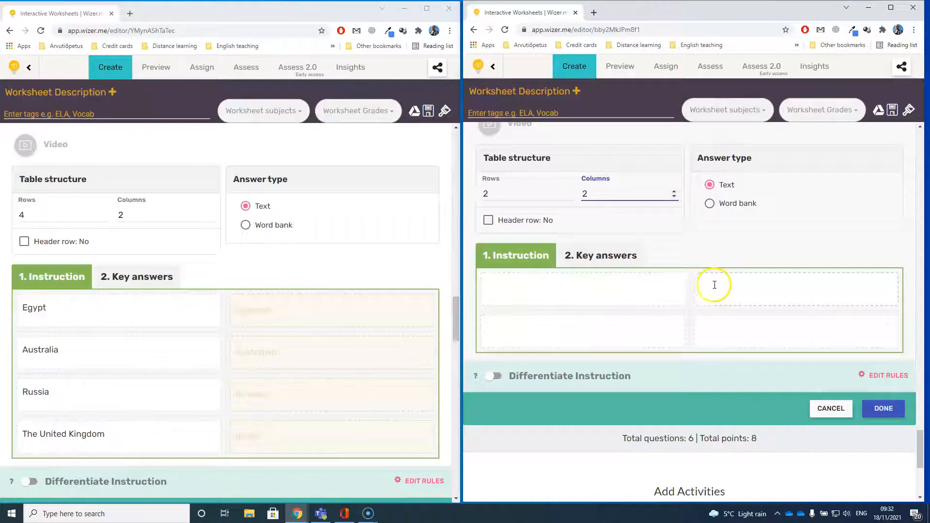
pyautogui.click(600, 256)
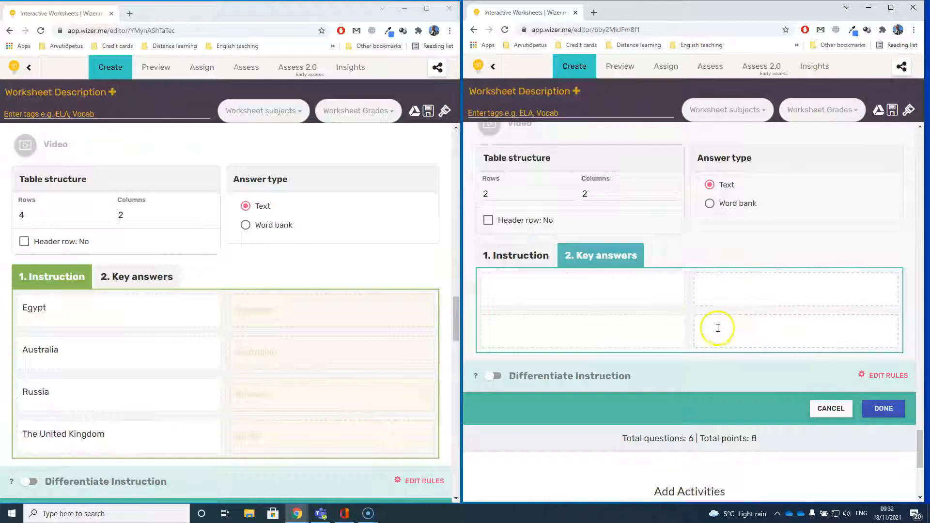
pyautogui.click(517, 257)
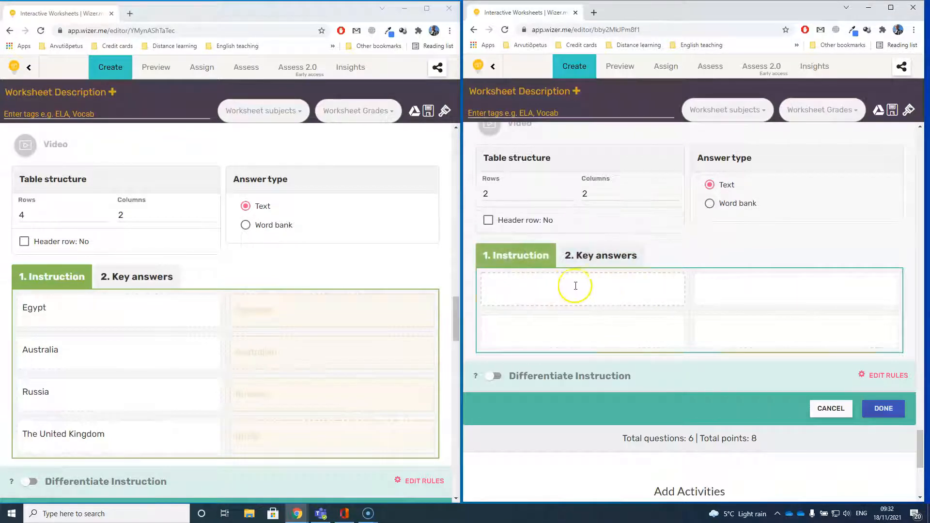
pyautogui.click(740, 291)
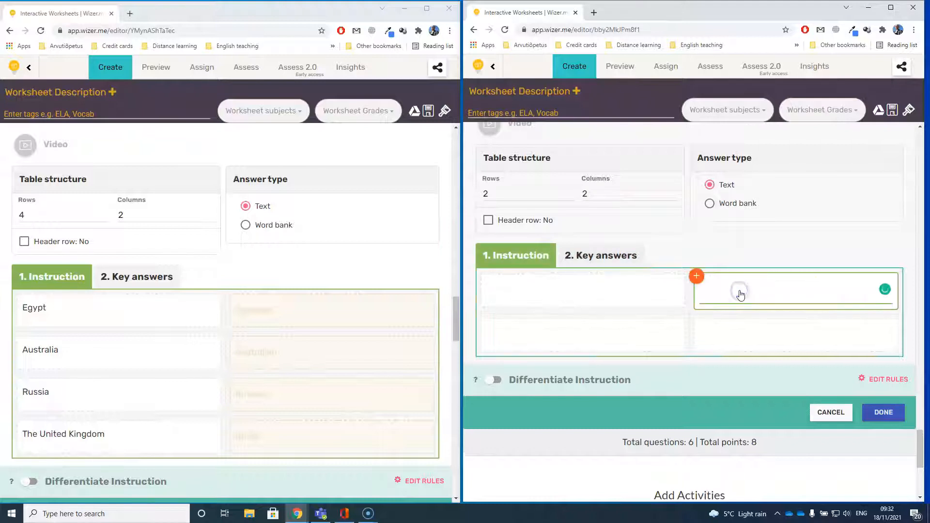
pyautogui.click(549, 281)
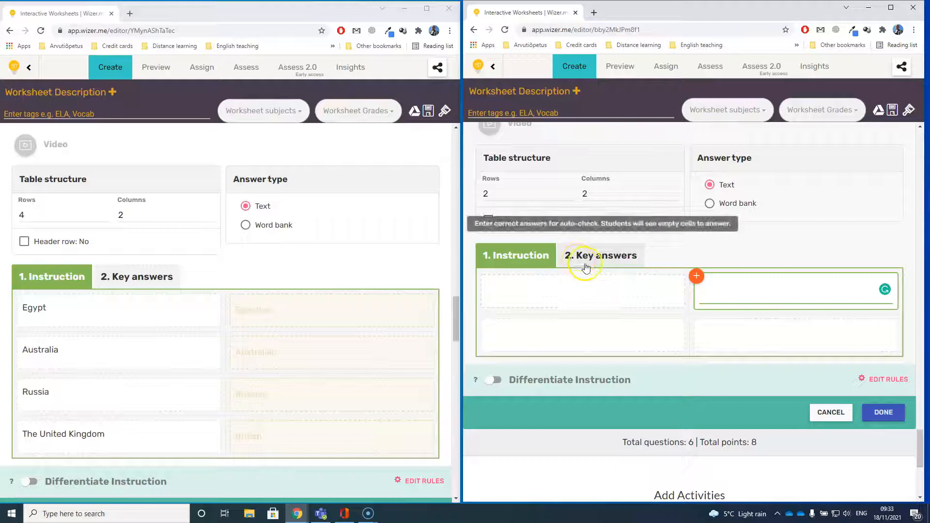
# - Fill the table's instruction cells with Egypt and Australia
pyautogui.click(537, 295)
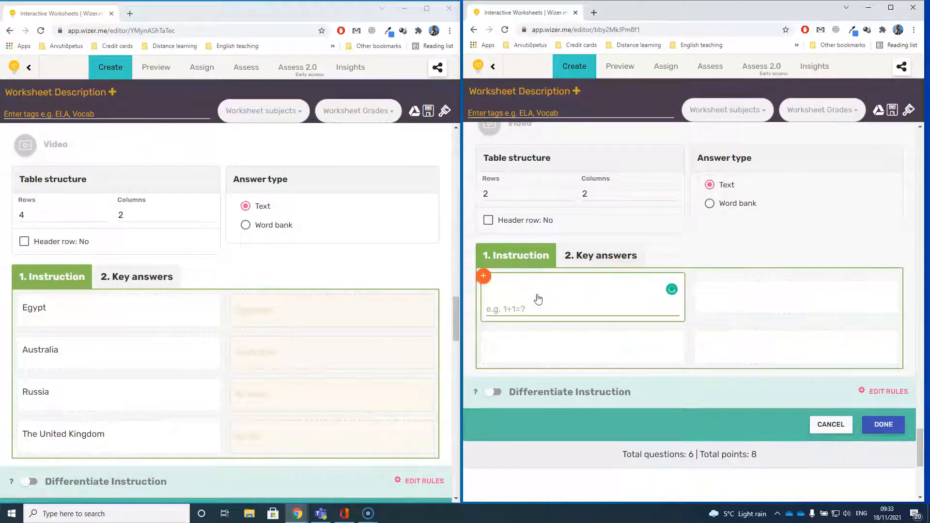
pyautogui.click(758, 298)
pyautogui.click(579, 307)
pyautogui.write('E')
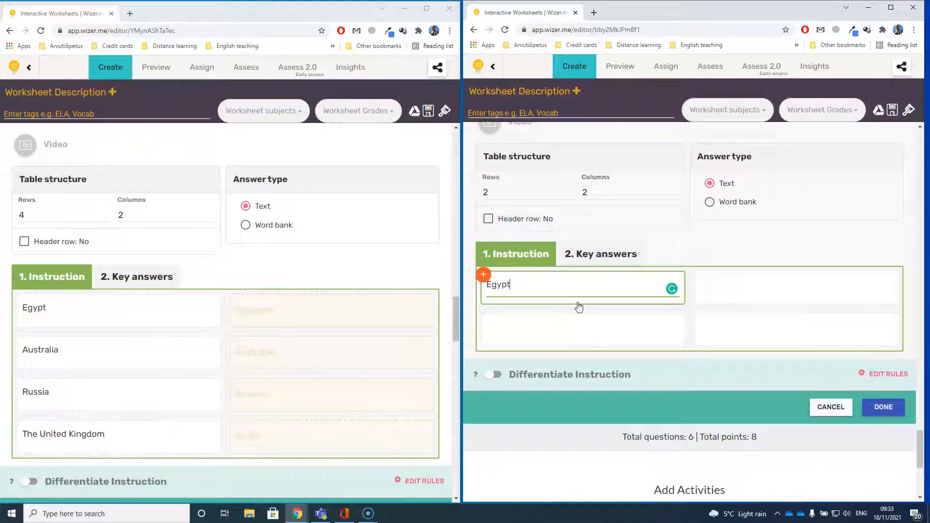
pyautogui.write('gypt')
pyautogui.click(555, 327)
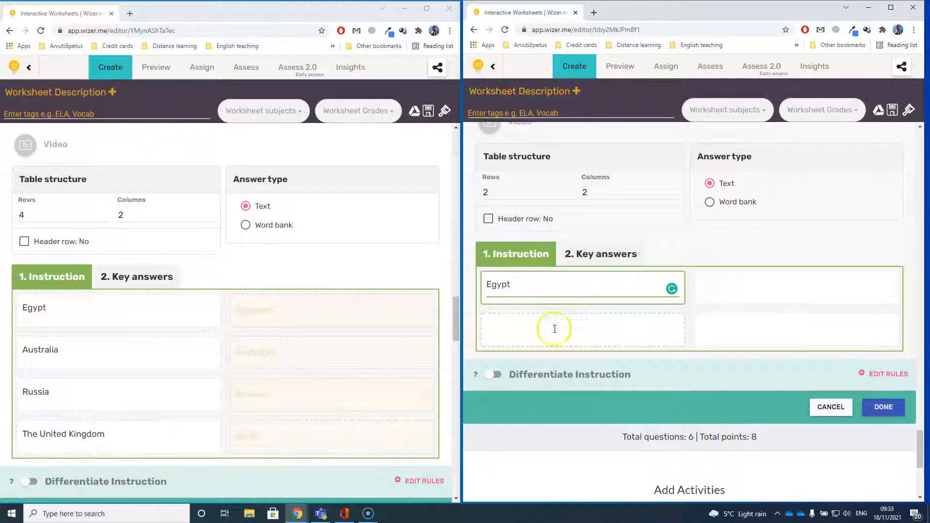
pyautogui.write('Australia')
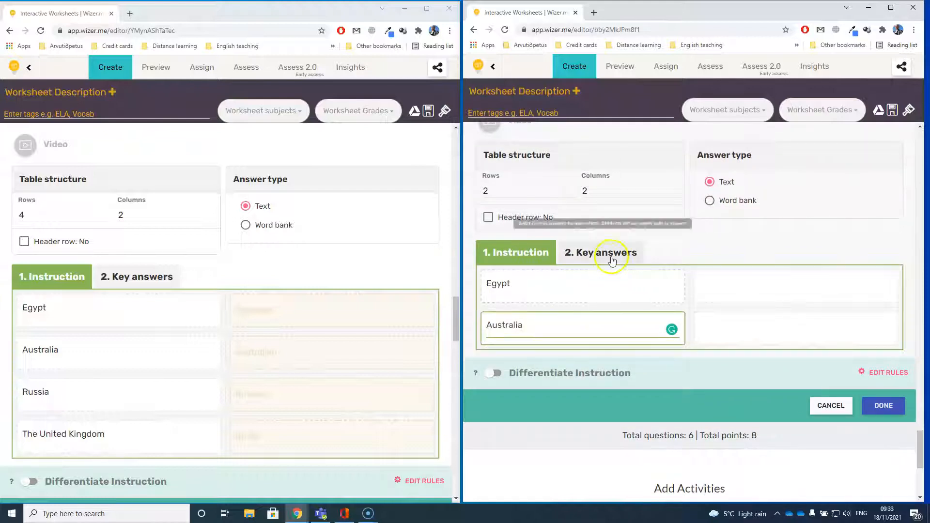
# - Enter the key answers Egyptian and Australian for the two rows
pyautogui.click(612, 257)
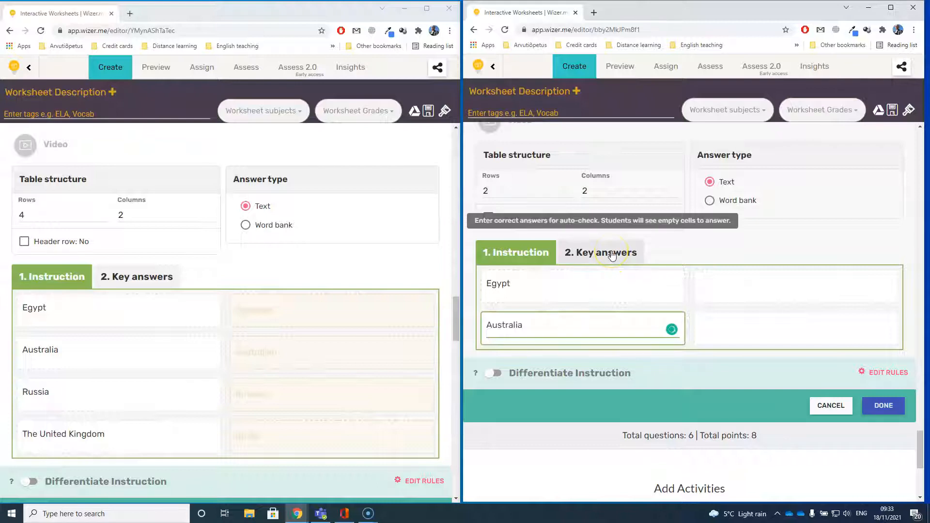
pyautogui.click(751, 289)
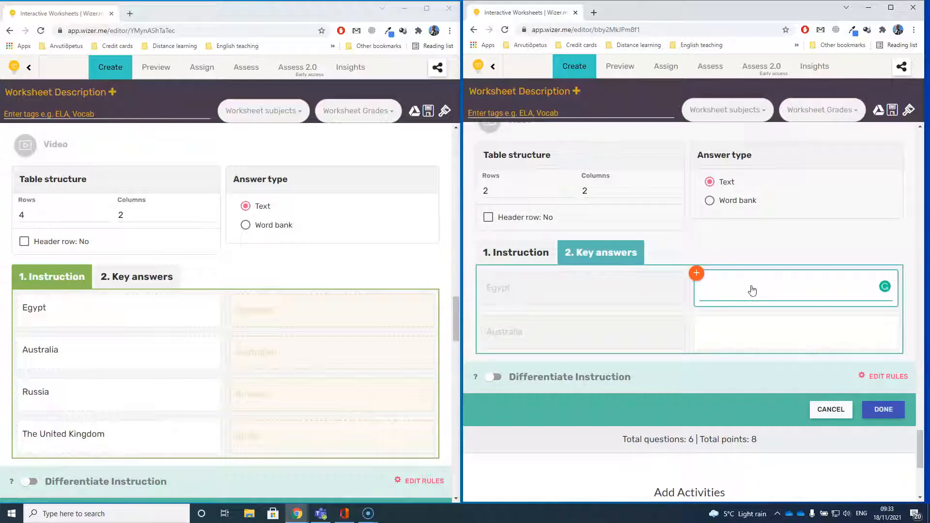
pyautogui.write('Egyptic')
pyautogui.write('n')
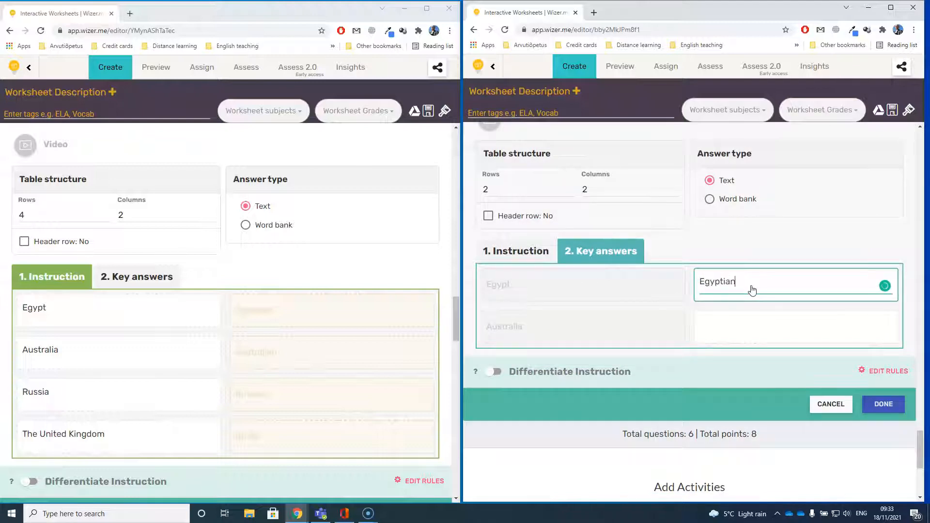
pyautogui.click(752, 325)
pyautogui.write('Australian')
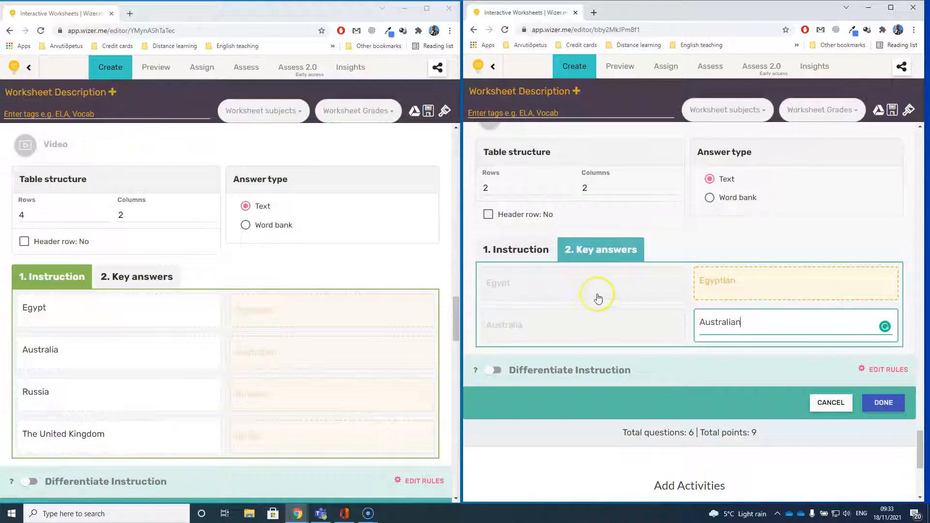
pyautogui.scroll(-2, 597, 295)
pyautogui.scroll(-1, 597, 298)
pyautogui.scroll(-5, 334, 298)
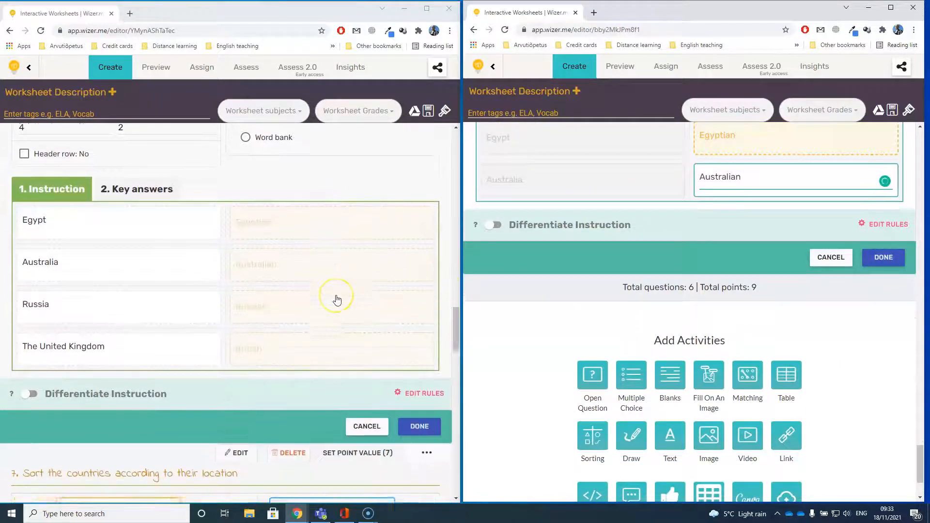
# - Add a Sorting activity with question 7's copied instruction pasted in
pyautogui.click(23, 273)
pyautogui.moveTo(25, 274); pyautogui.dragTo(239, 270)
pyautogui.hotkey('ctrl', 'c')
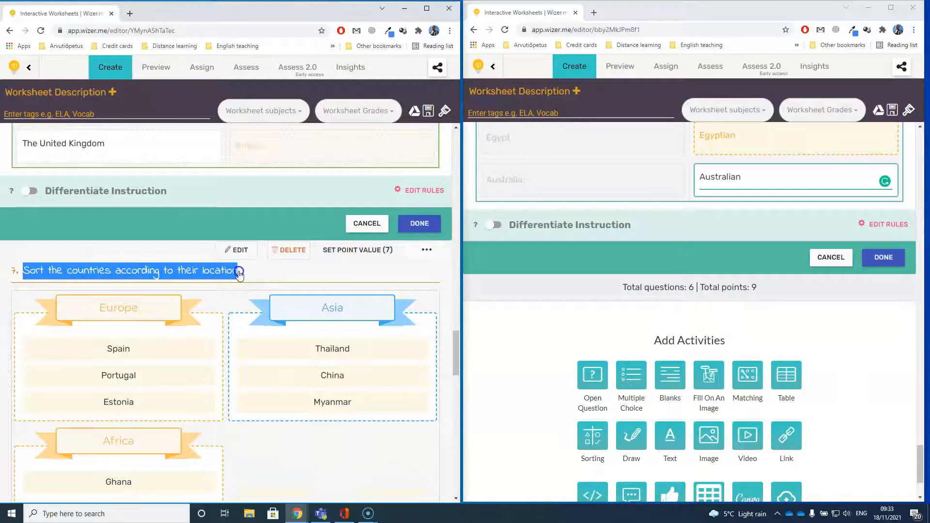
pyautogui.scroll(-2, 632, 330)
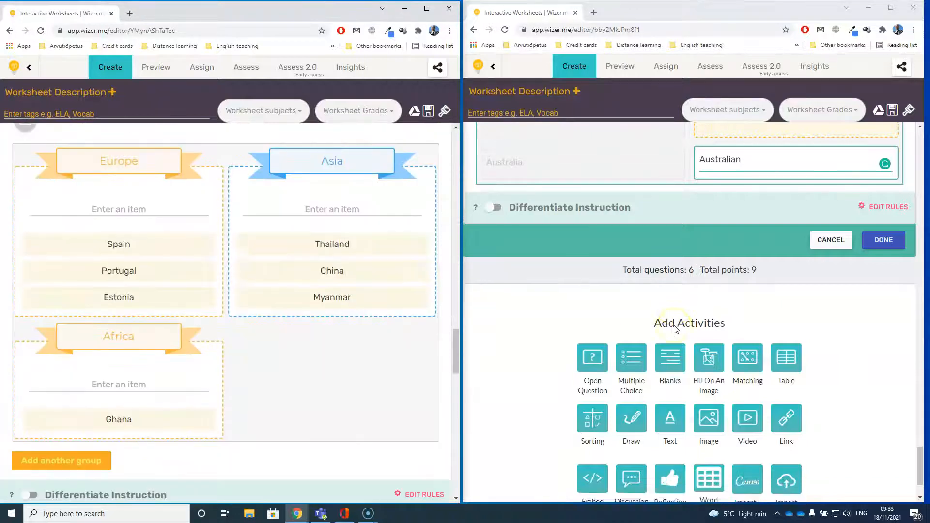
pyautogui.click(595, 343)
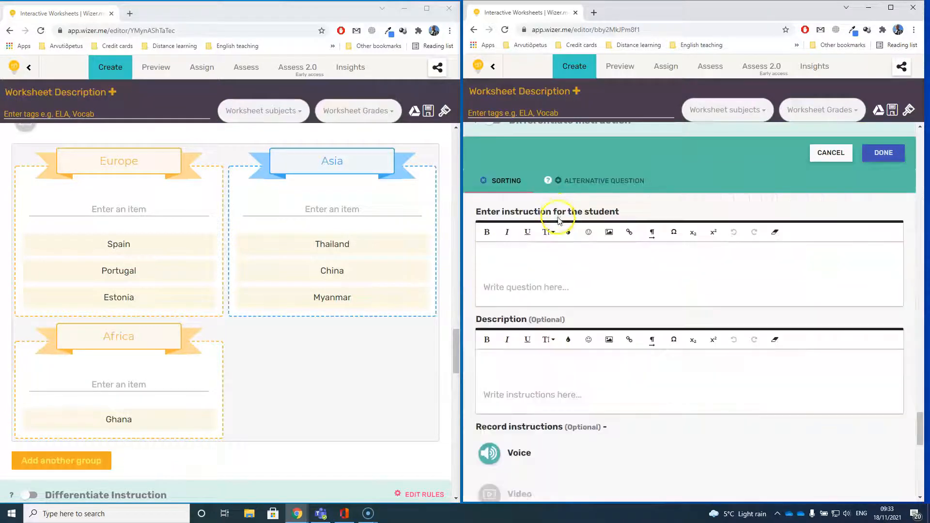
pyautogui.click(525, 253)
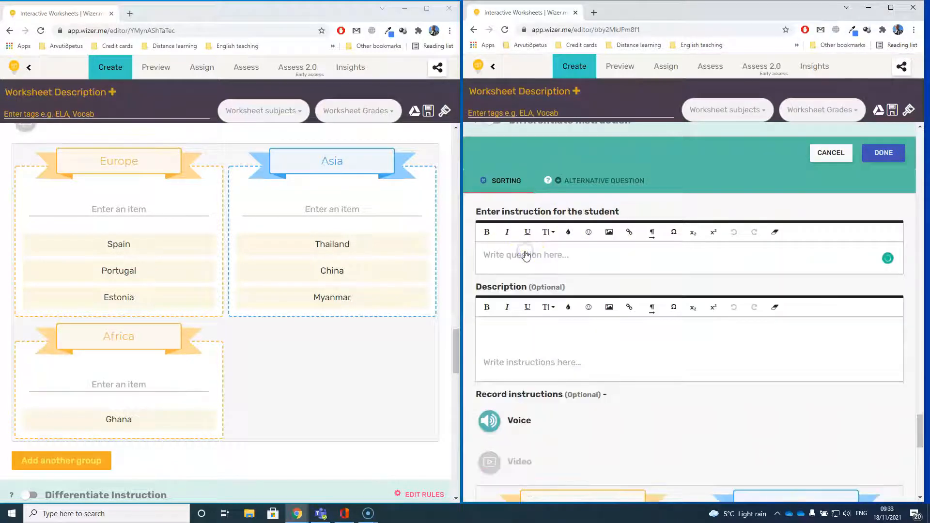
pyautogui.hotkey('ctrl', 'v')
pyautogui.scroll(-4, 525, 256)
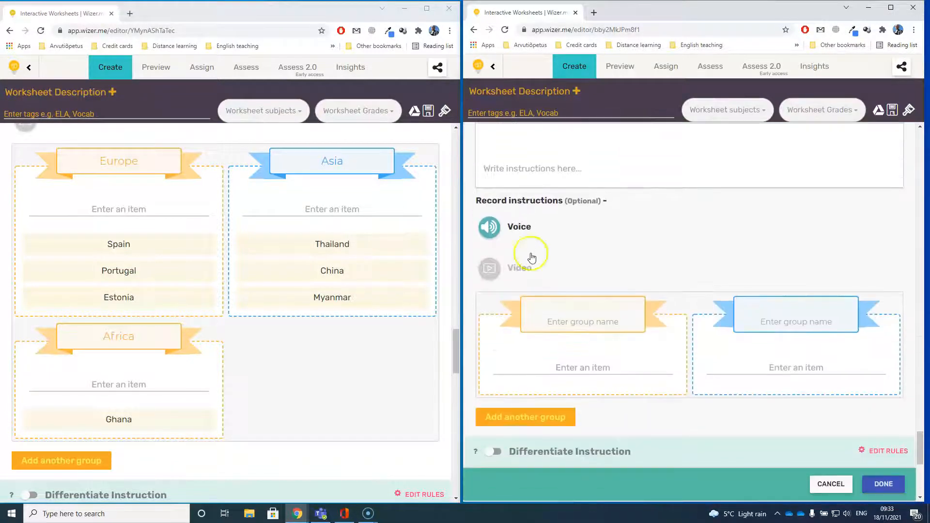
# - Enter Europe and Africa into the two groups' item fields
pyautogui.click(591, 322)
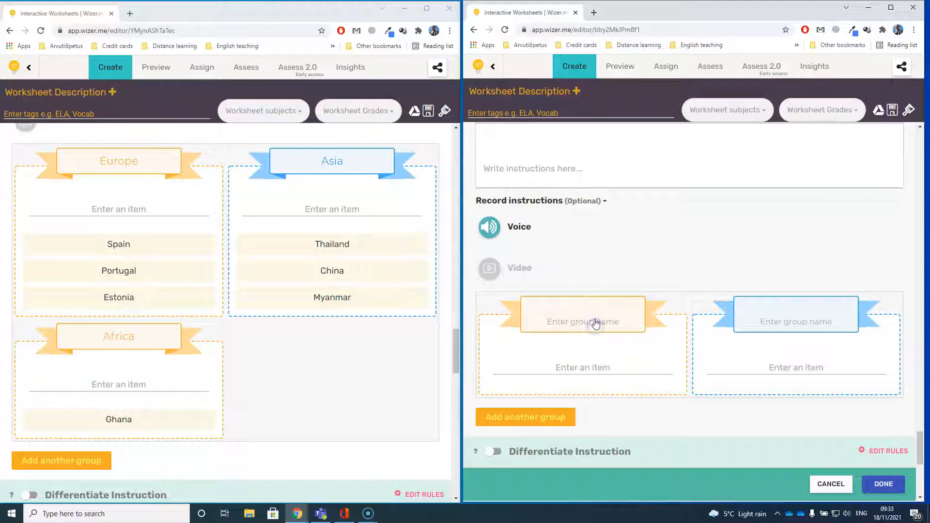
pyautogui.click(597, 326)
pyautogui.click(577, 370)
pyautogui.click(577, 323)
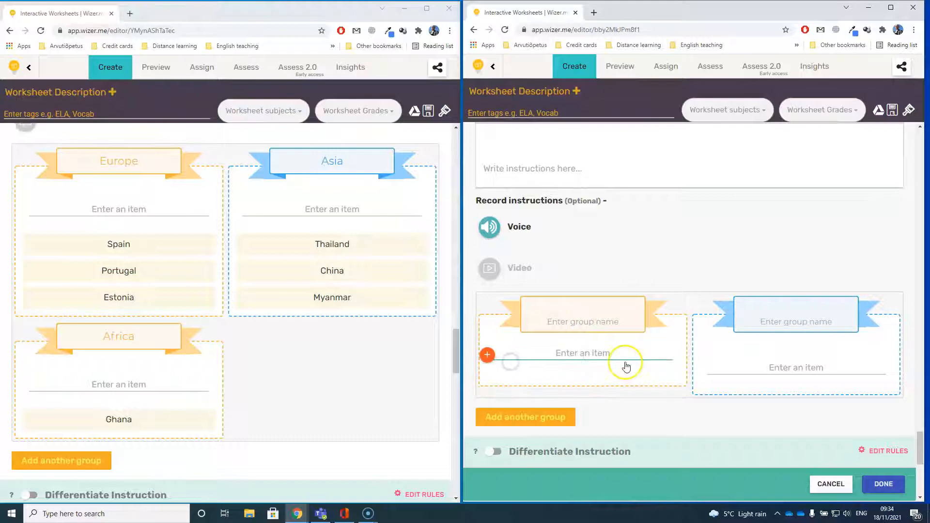
pyautogui.click(606, 328)
pyautogui.click(606, 353)
pyautogui.write('Europe')
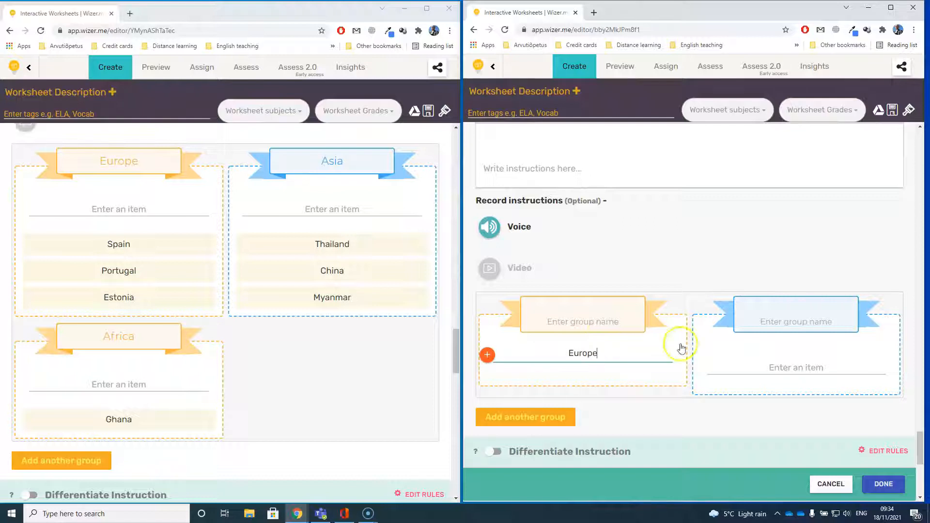
pyautogui.click(816, 364)
pyautogui.click(799, 369)
pyautogui.click(788, 362)
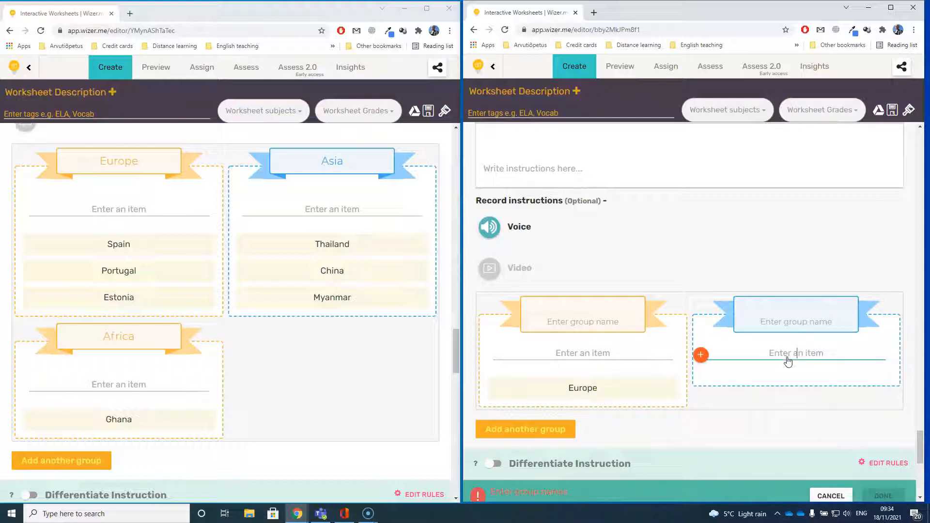
pyautogui.write('Africa')
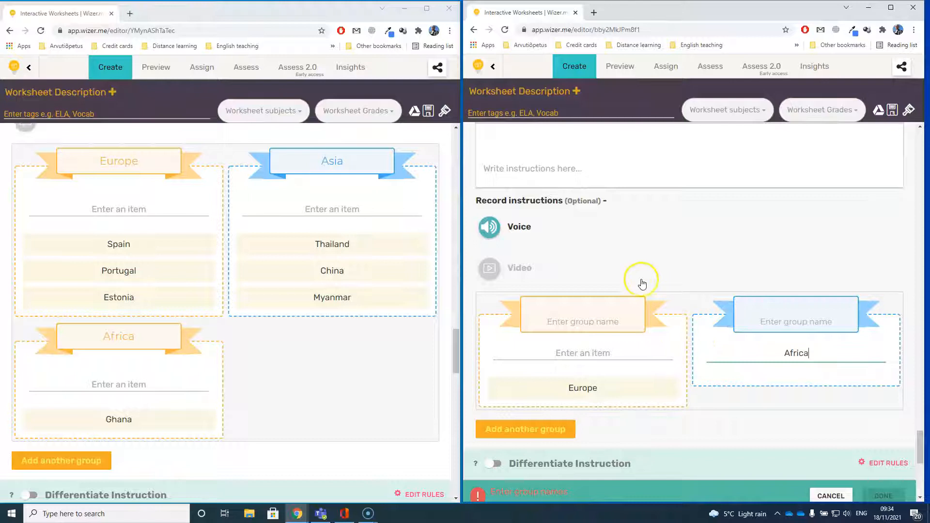
# - Name the groups Europe and Africa and remove the mistaken Europe and Africa items
pyautogui.scroll(-1, 630, 272)
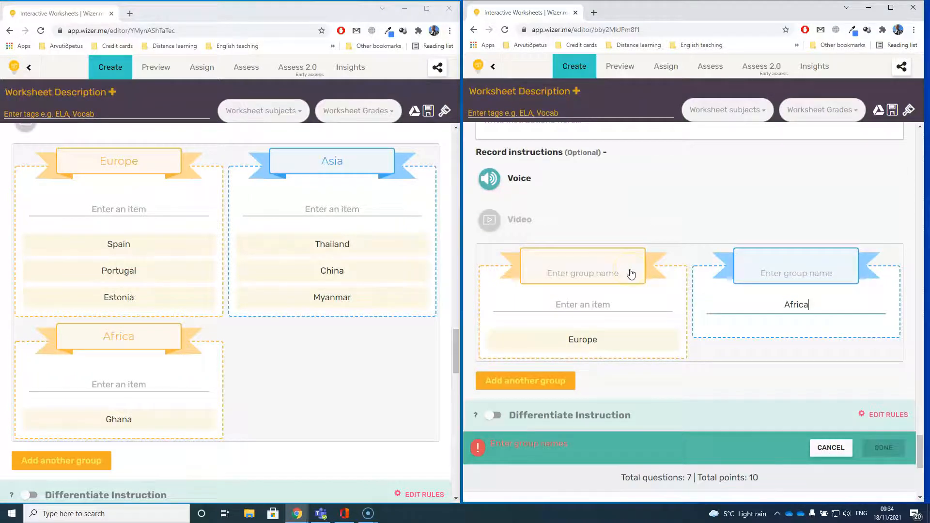
pyautogui.click(590, 305)
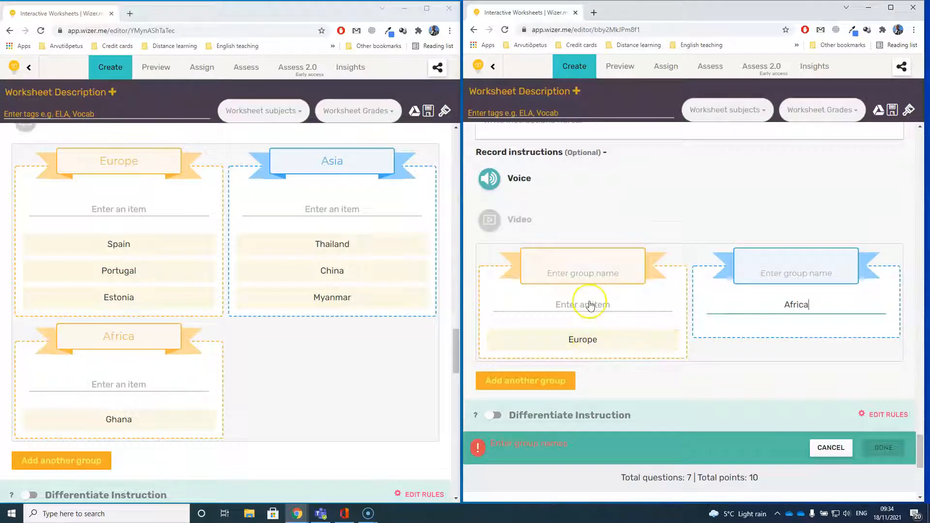
pyautogui.click(586, 264)
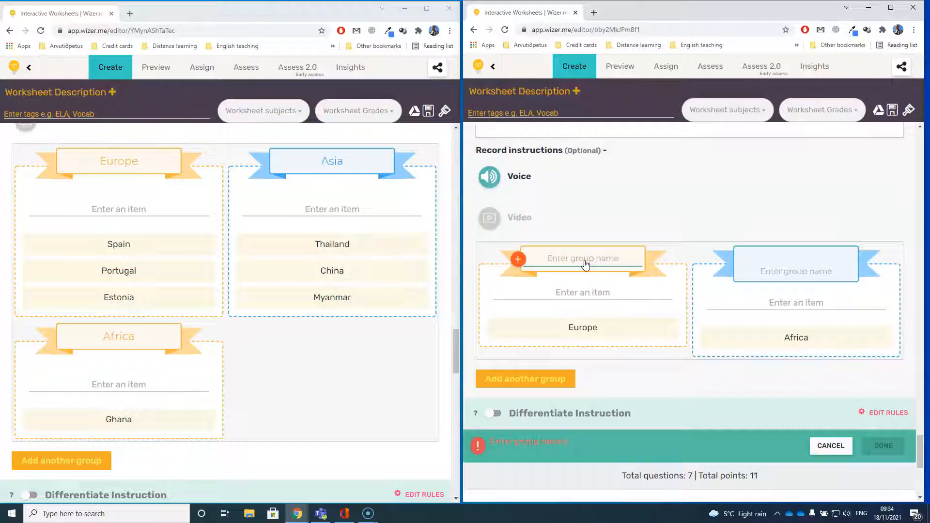
pyautogui.click(584, 272)
pyautogui.write('EU')
pyautogui.click(784, 256)
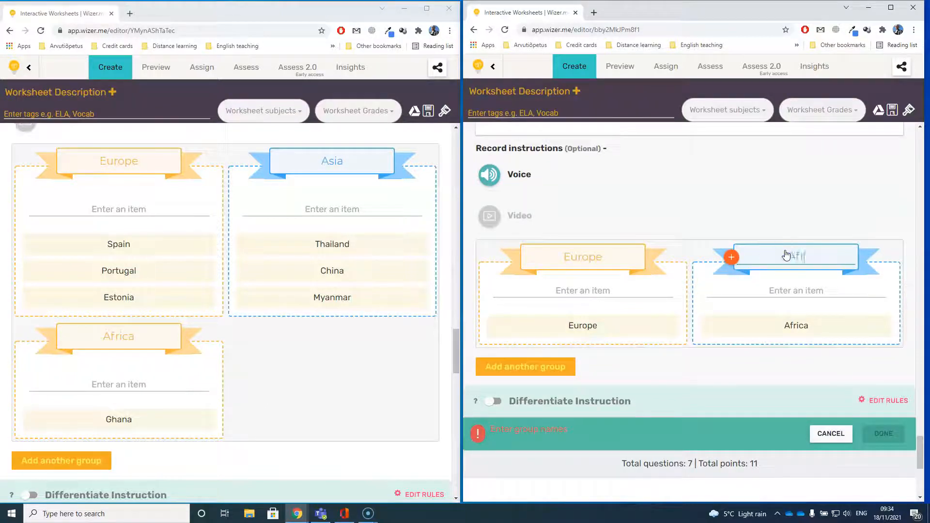
pyautogui.write('Africa')
pyautogui.click(590, 328)
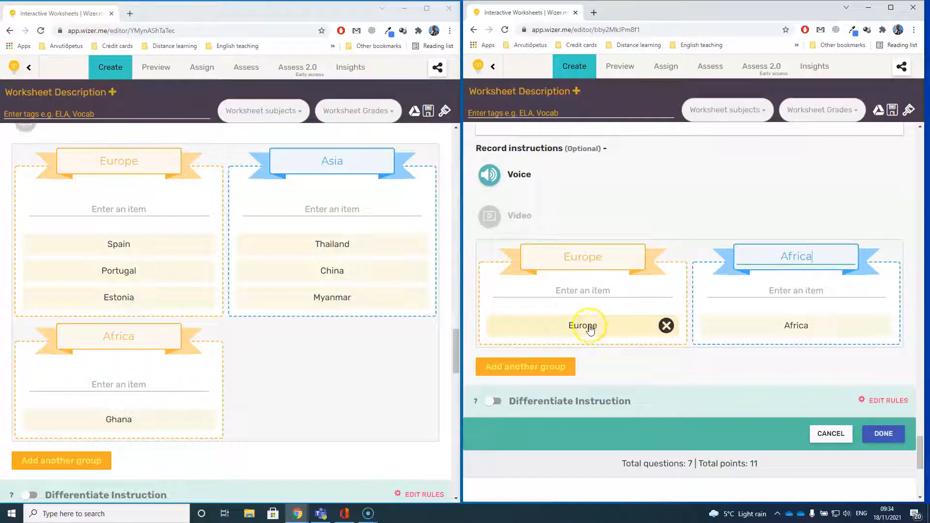
pyautogui.click(666, 326)
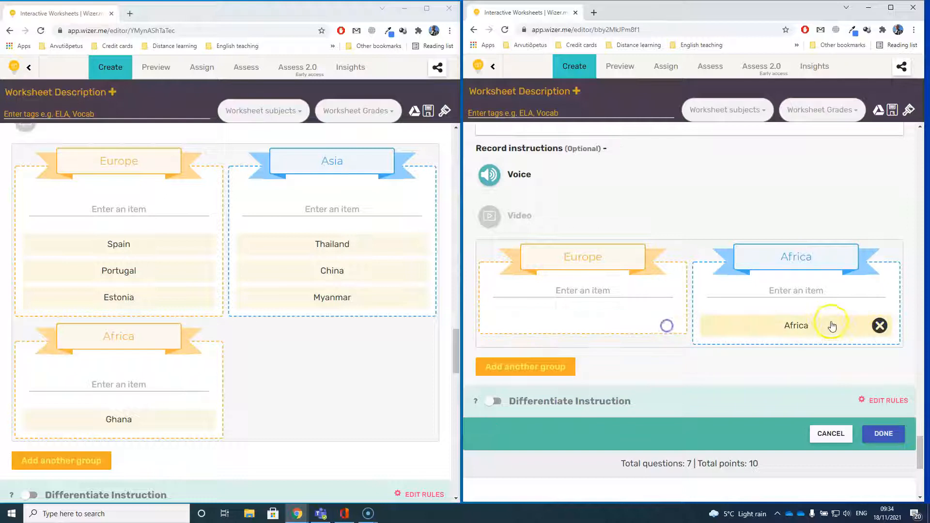
pyautogui.click(880, 326)
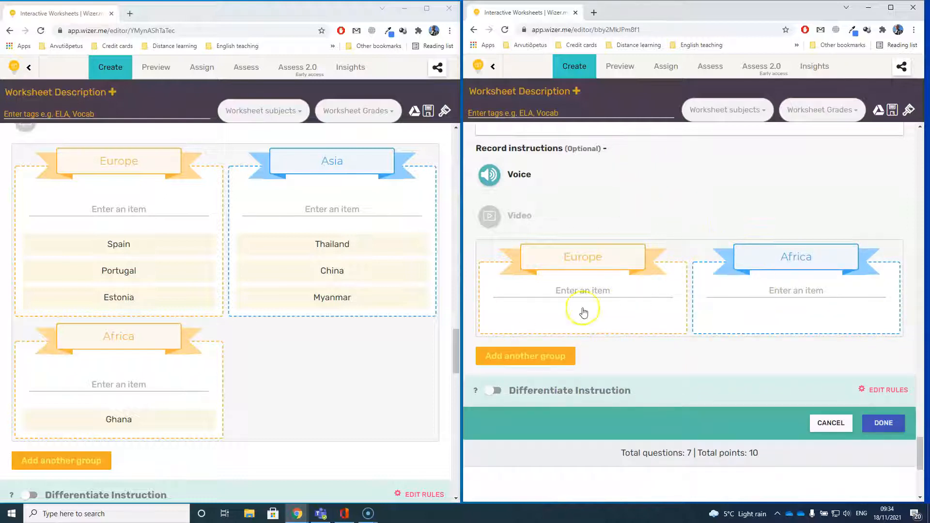
# - Add Estonia and Latvia under Europe and Zimbabwe under Africa
pyautogui.click(592, 292)
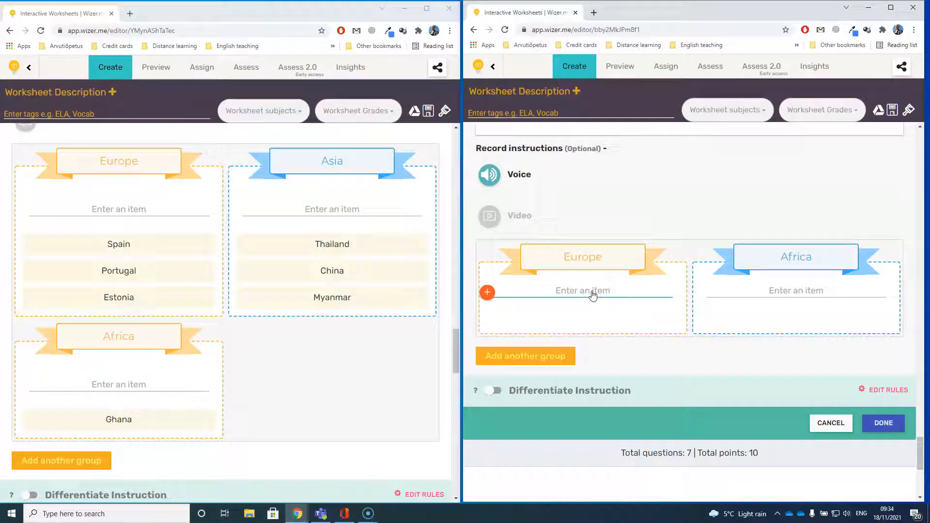
pyautogui.write('E')
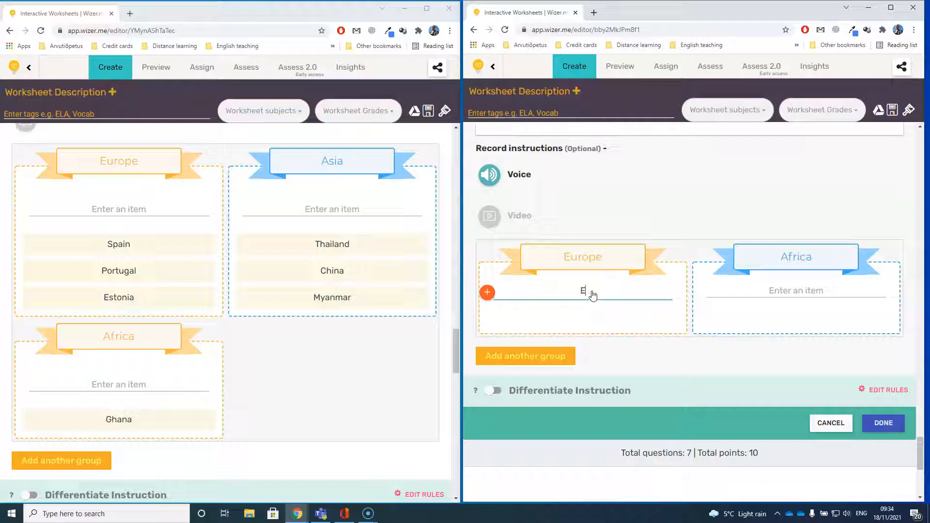
pyautogui.write('stonia')
pyautogui.click(796, 292)
pyautogui.write('Zimbabw')
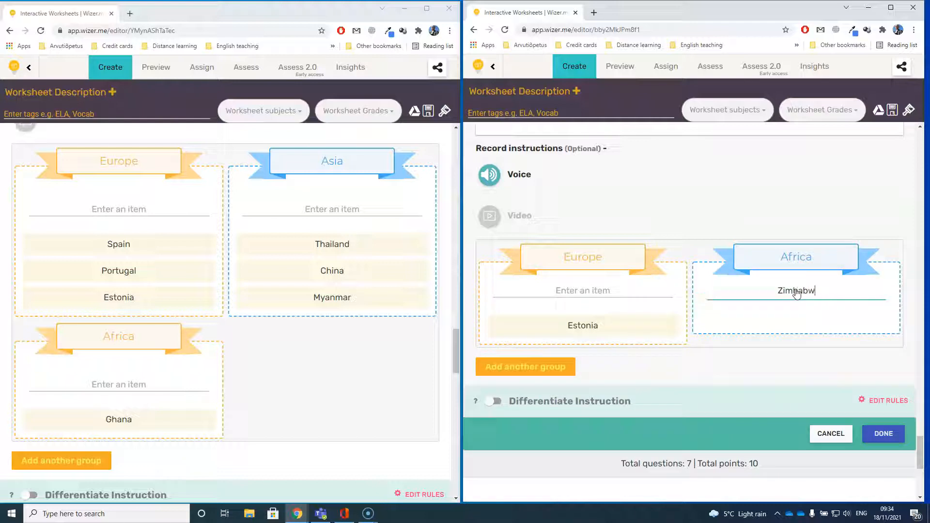
pyautogui.write('e')
pyautogui.click(595, 289)
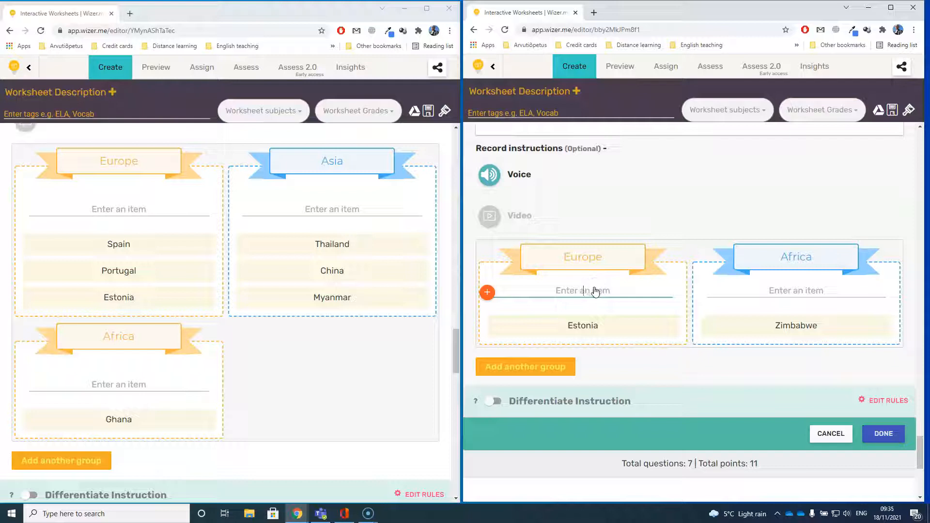
pyautogui.write('Latvia')
pyautogui.click(806, 291)
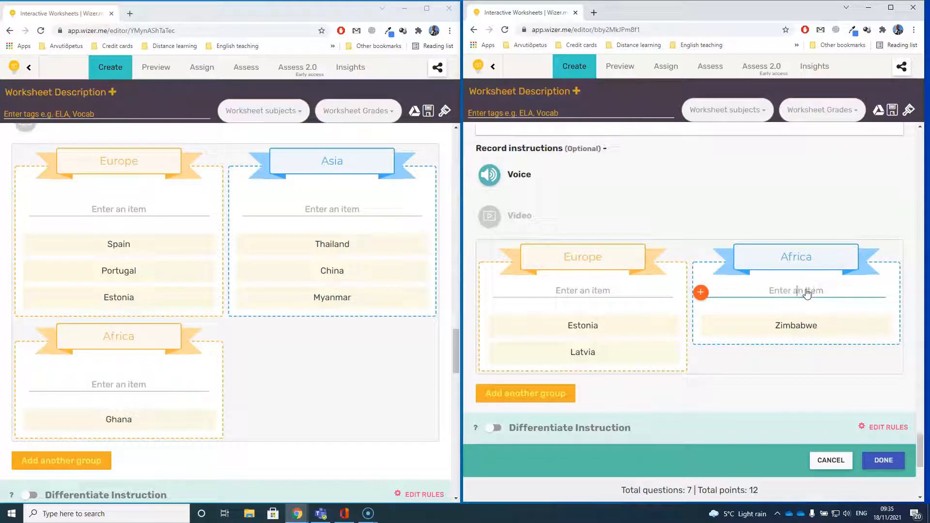
pyautogui.write('Niger')
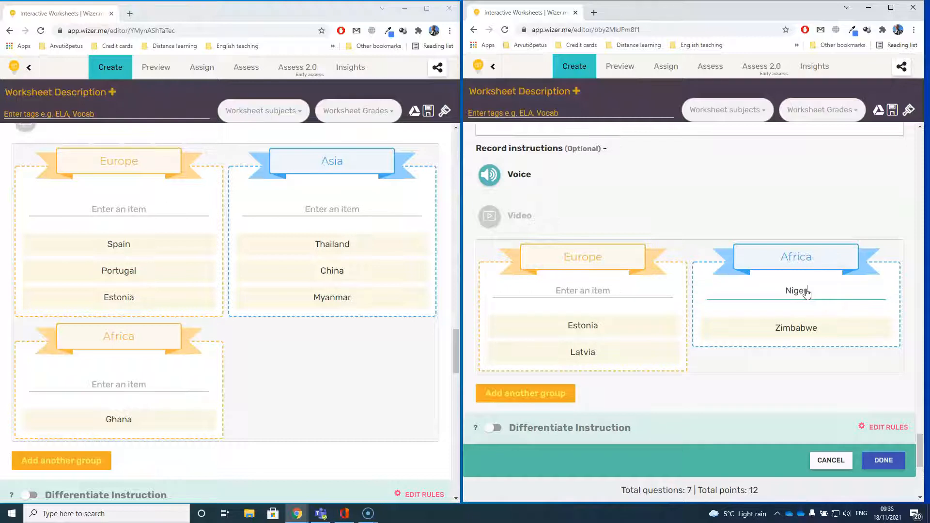
pyautogui.scroll(-5, 286, 297)
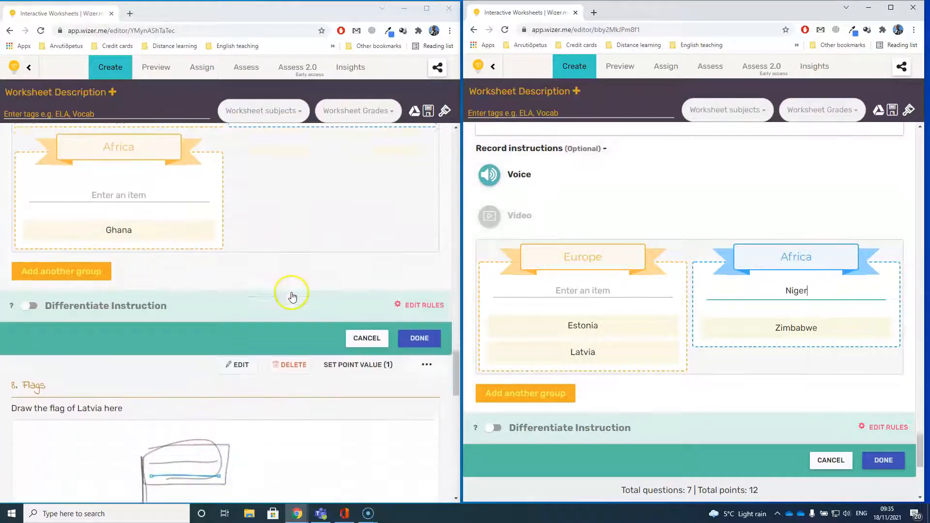
# - Open the original worksheet's Flags question for reference
pyautogui.scroll(-1, 292, 297)
pyautogui.click(42, 286)
pyautogui.click(23, 286)
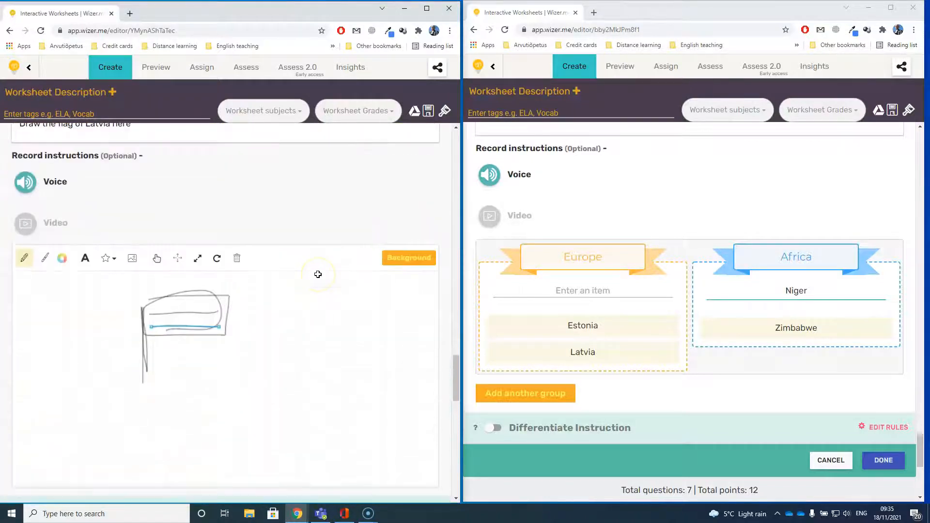
pyautogui.scroll(1, 318, 274)
pyautogui.scroll(-2, 319, 280)
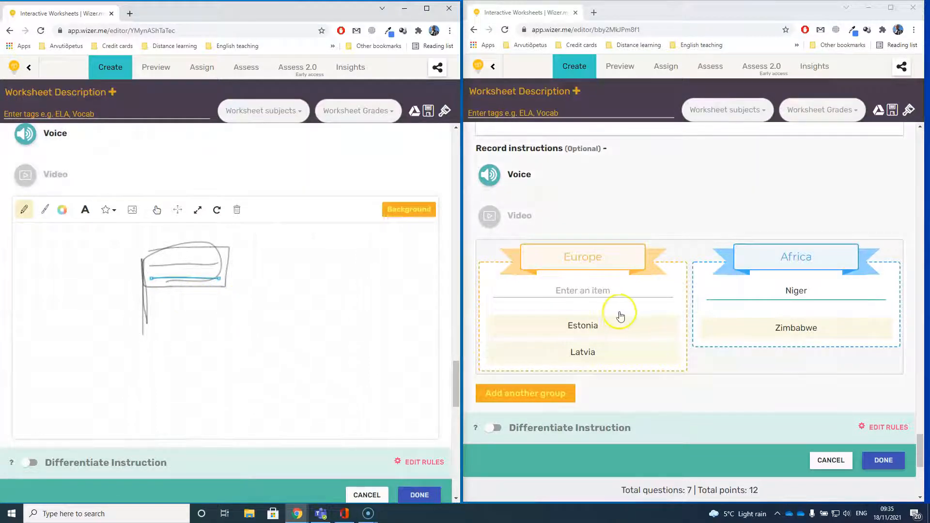
pyautogui.scroll(-6, 616, 316)
# - Add a Draw activity titled 'Flags' with instructions 'Draw the flag of Latvia'
pyautogui.click(629, 333)
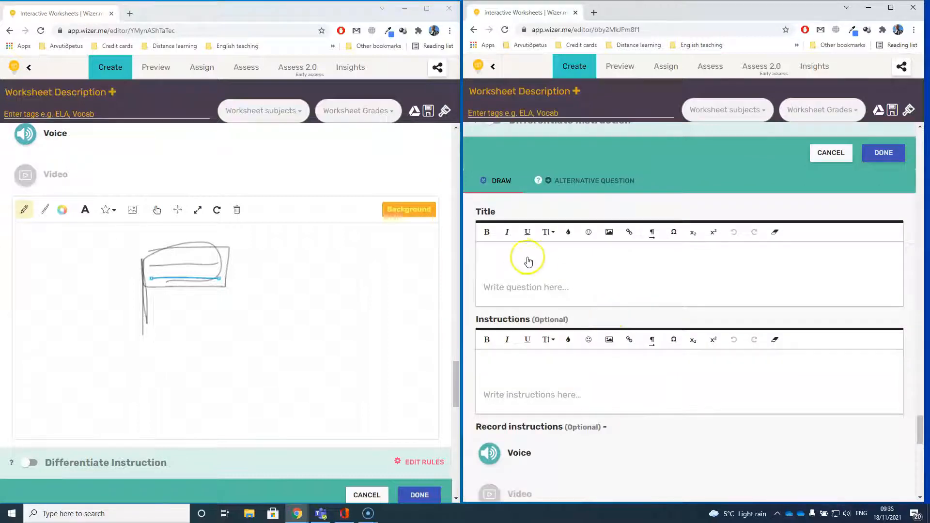
pyautogui.click(523, 255)
pyautogui.write('Flags')
pyautogui.click(521, 334)
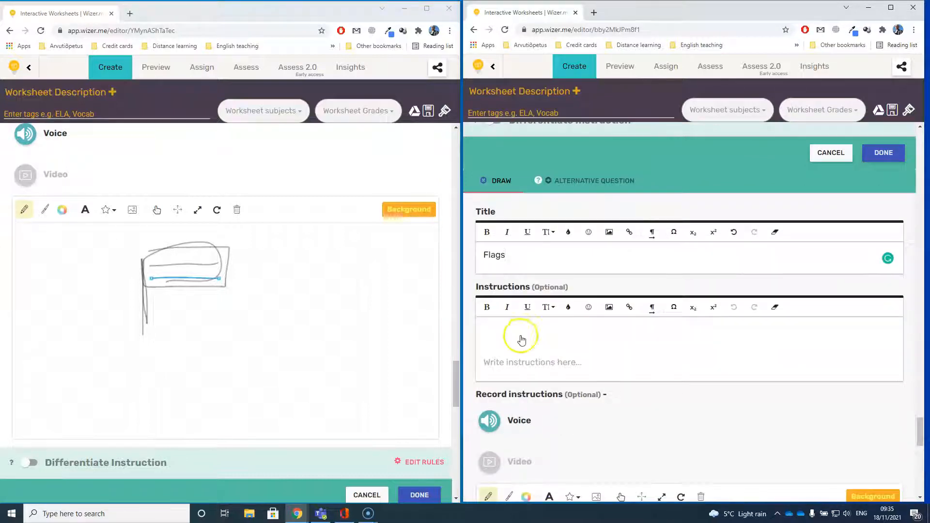
pyautogui.write('Draw the flag of')
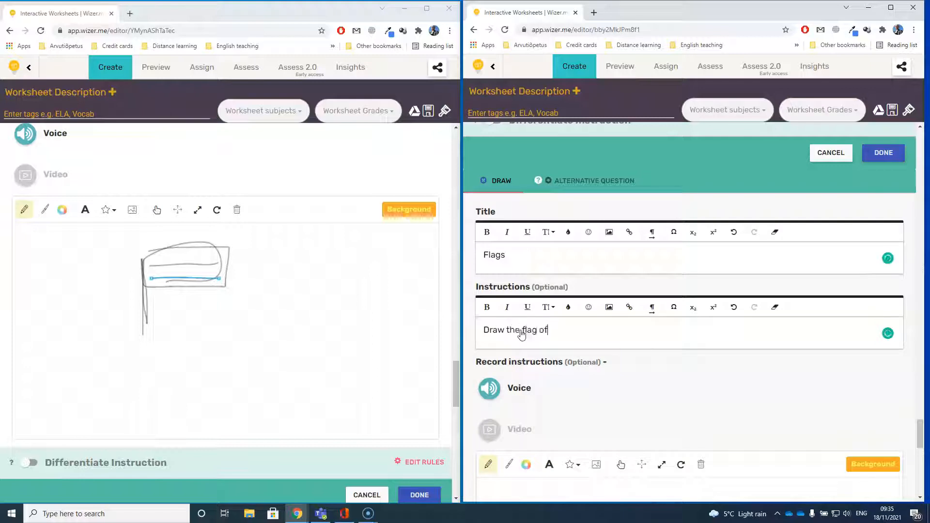
pyautogui.write(' Latvia')
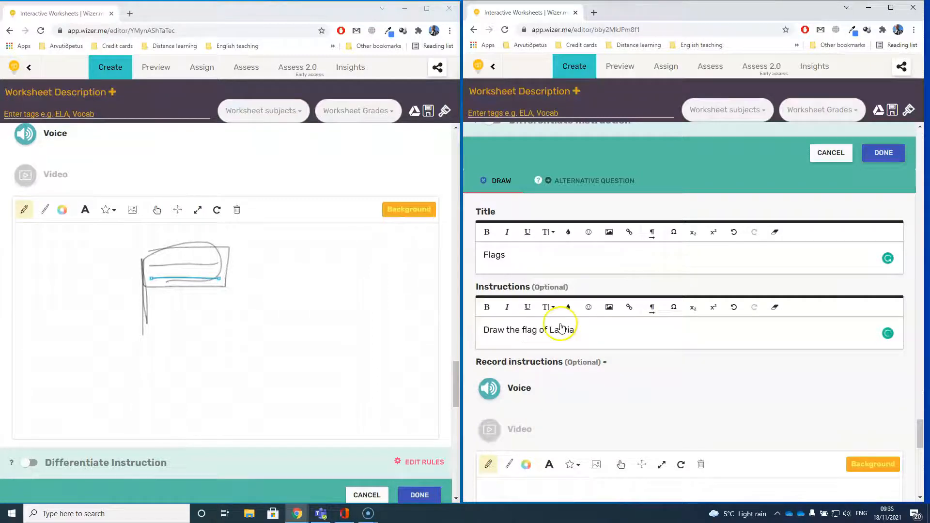
pyautogui.scroll(-3, 561, 322)
pyautogui.scroll(-3, 573, 356)
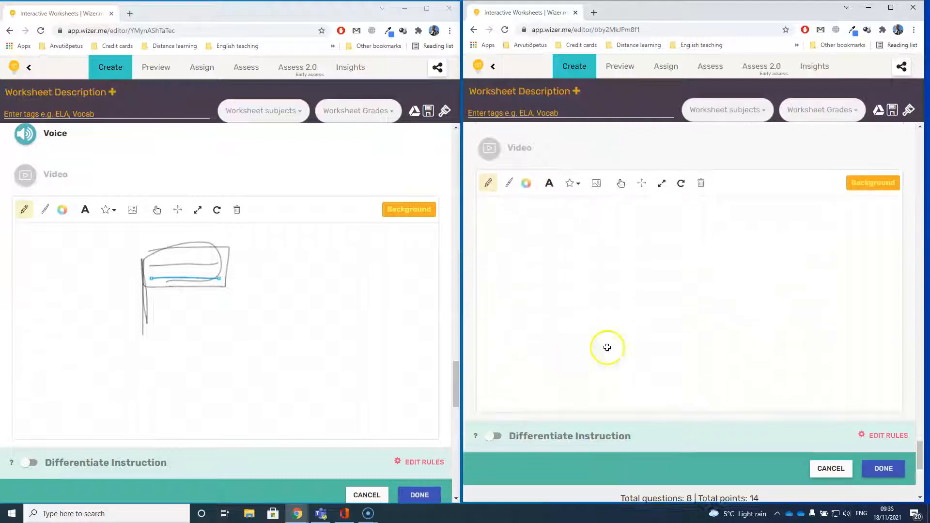
# - Open question 9, the EU capitals word search, and start a Word Search Puzzle activity
pyautogui.scroll(-5, 600, 255)
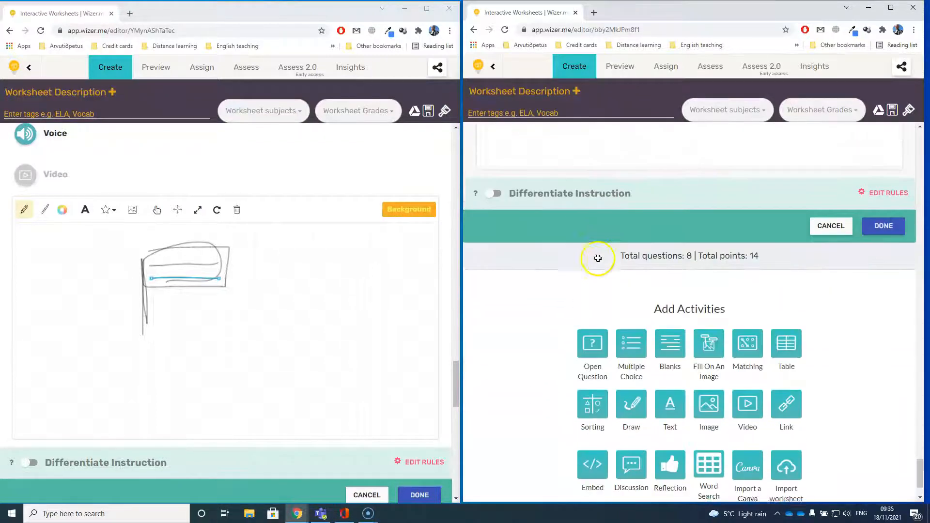
pyautogui.scroll(-6, 333, 277)
pyautogui.scroll(-1, 333, 277)
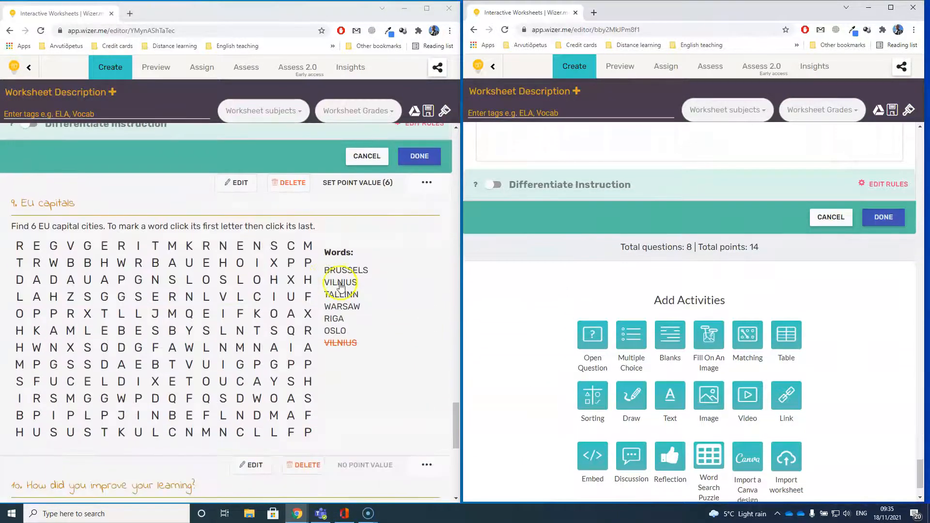
pyautogui.moveTo(22, 207); pyautogui.dragTo(81, 203)
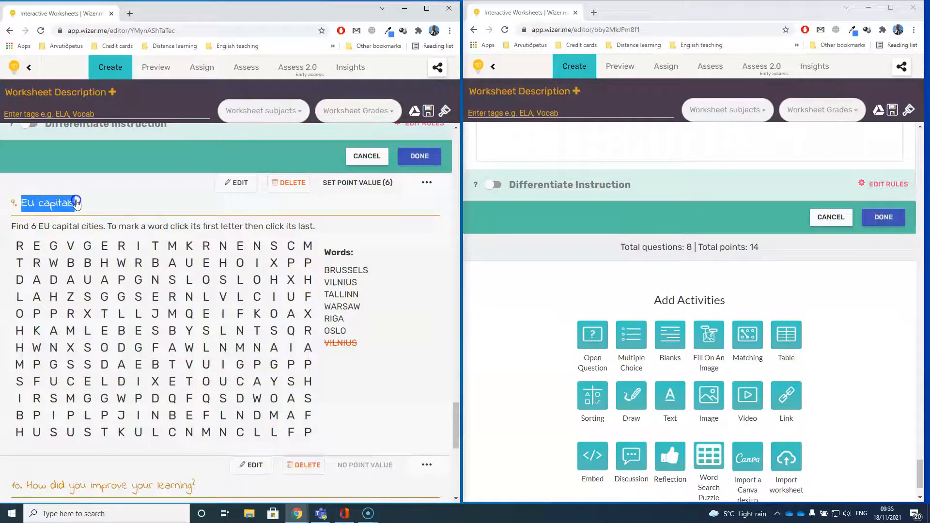
pyautogui.scroll(-2, 812, 373)
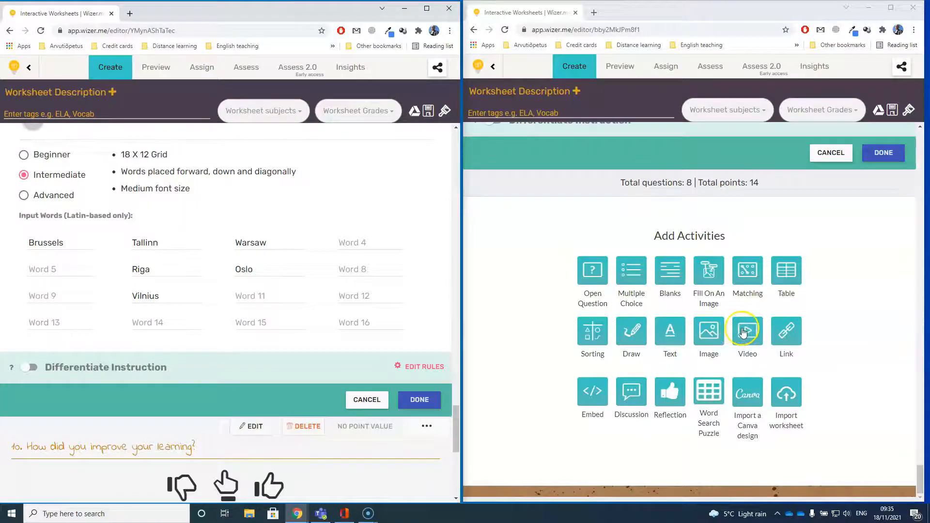
pyautogui.click(675, 338)
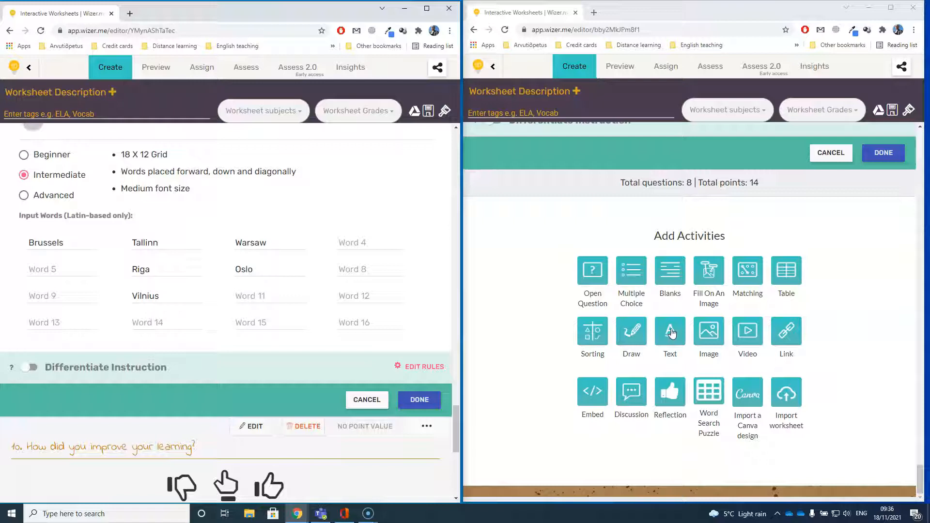
pyautogui.click(677, 345)
# - Add a Word Search Puzzle and replace its title with 'EU capitals' copied from the original
pyautogui.click(709, 393)
pyautogui.click(709, 393)
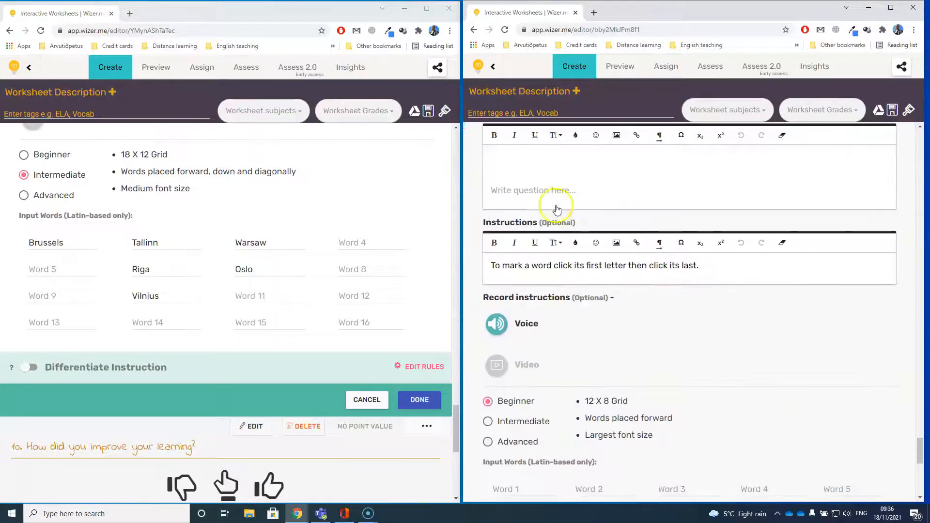
pyautogui.click(511, 162)
pyautogui.write('Flags')
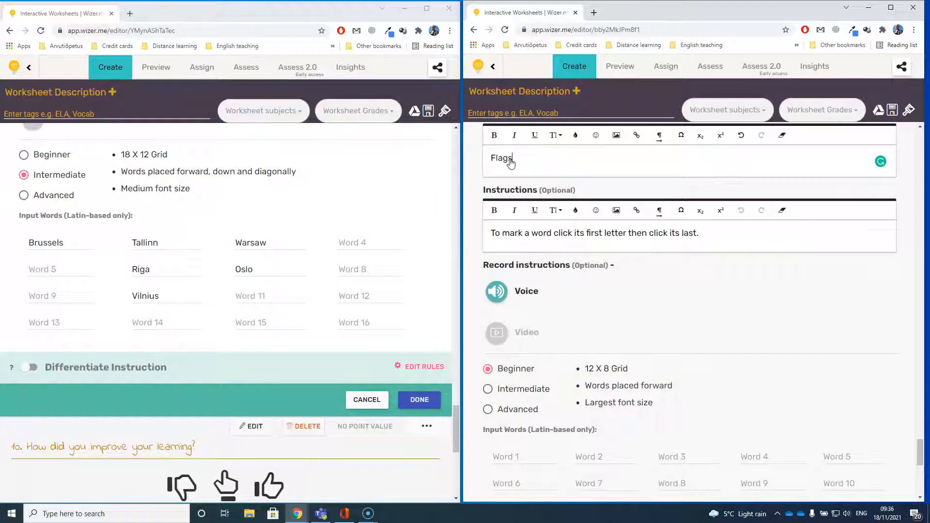
pyautogui.scroll(-2, 320, 274)
pyautogui.scroll(3, 305, 286)
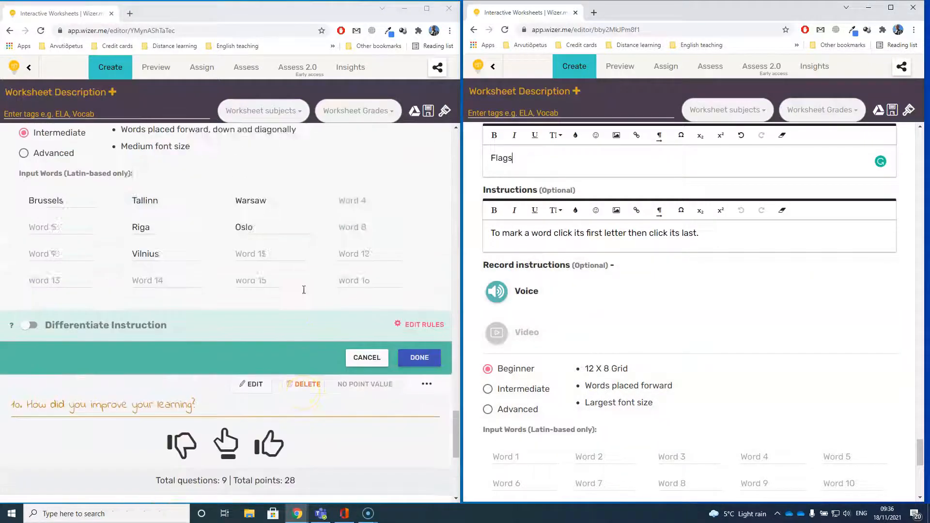
pyautogui.scroll(3, 167, 216)
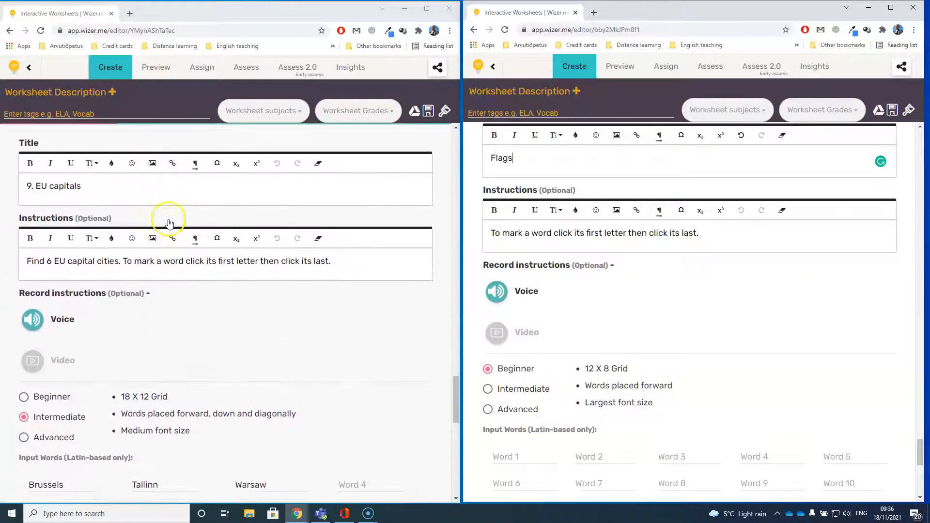
pyautogui.moveTo(92, 186); pyautogui.dragTo(40, 188)
pyautogui.hotkey('ctrl', 'c')
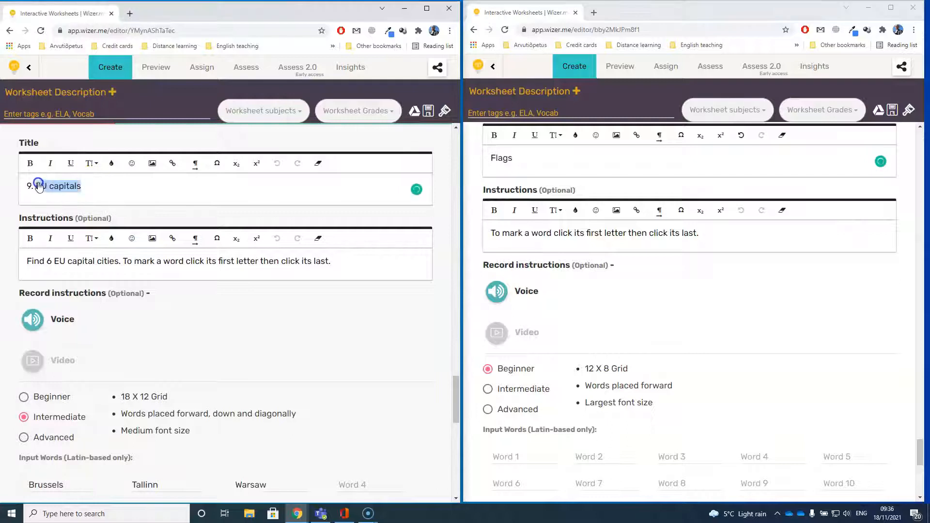
pyautogui.doubleClick(510, 160)
pyautogui.hotkey('ctrl', 'v')
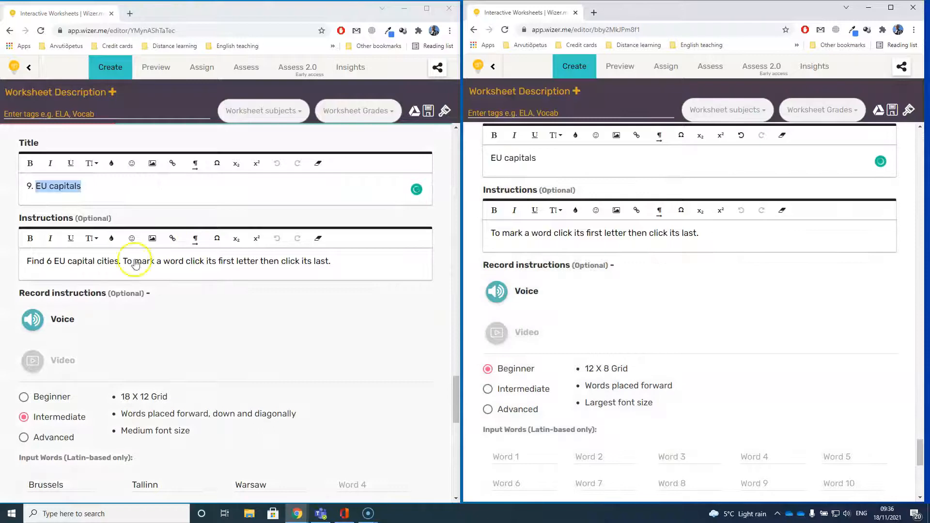
# - Paste the original's EU capitals instruction sentence over the puzzle's instructions
pyautogui.moveTo(29, 262); pyautogui.dragTo(334, 261)
pyautogui.hotkey('ctrl', 'c')
pyautogui.click(548, 231)
pyautogui.tripleClick(545, 236)
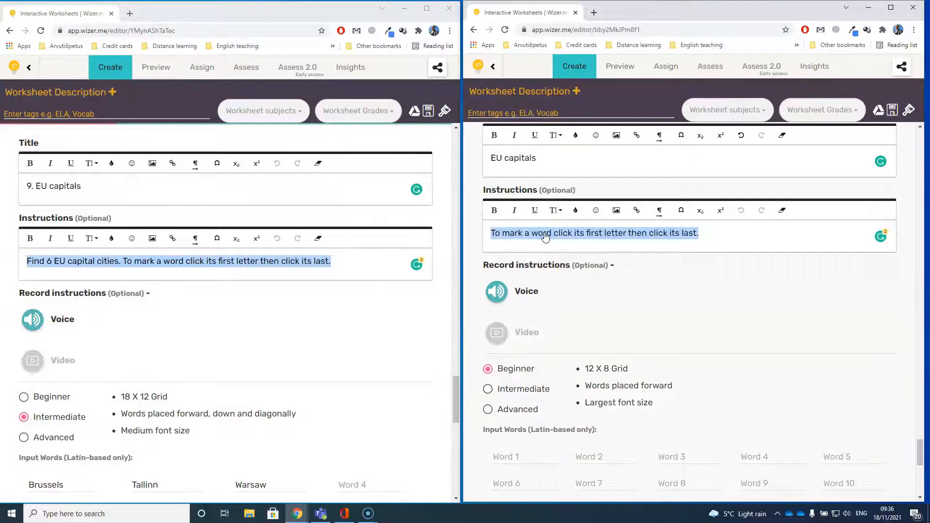
pyautogui.hotkey('ctrl', 'v')
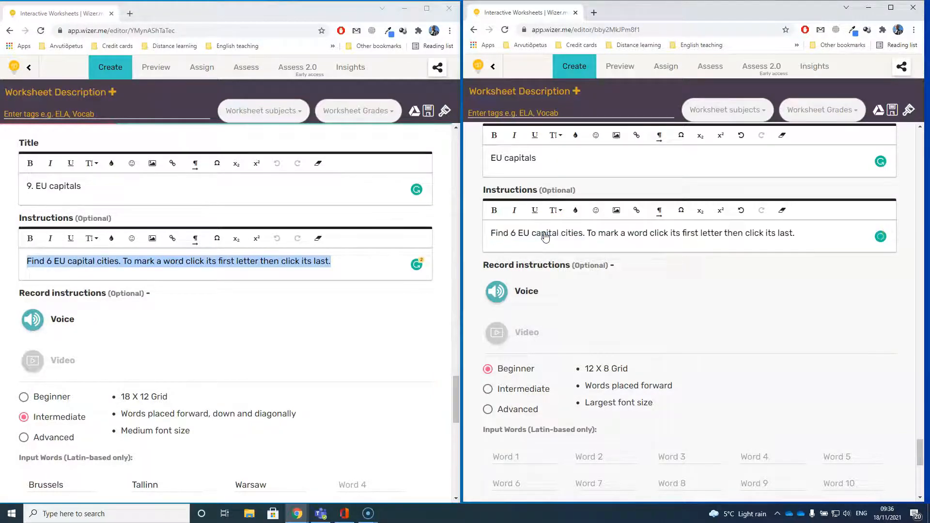
# - Keep beginner difficulty and enter the words Brussels, Tallinn, Warsaw, Riga and Oslo
pyautogui.scroll(-2, 545, 236)
pyautogui.click(504, 274)
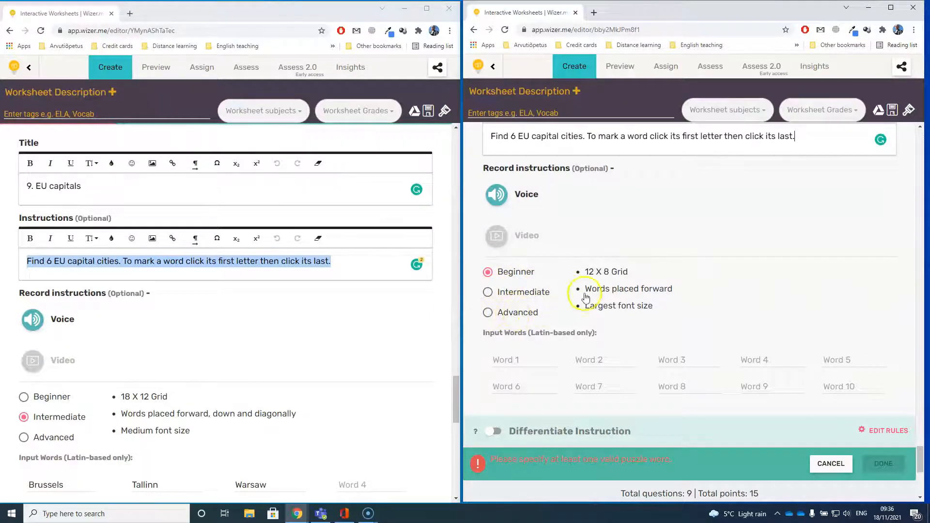
pyautogui.scroll(-1, 596, 278)
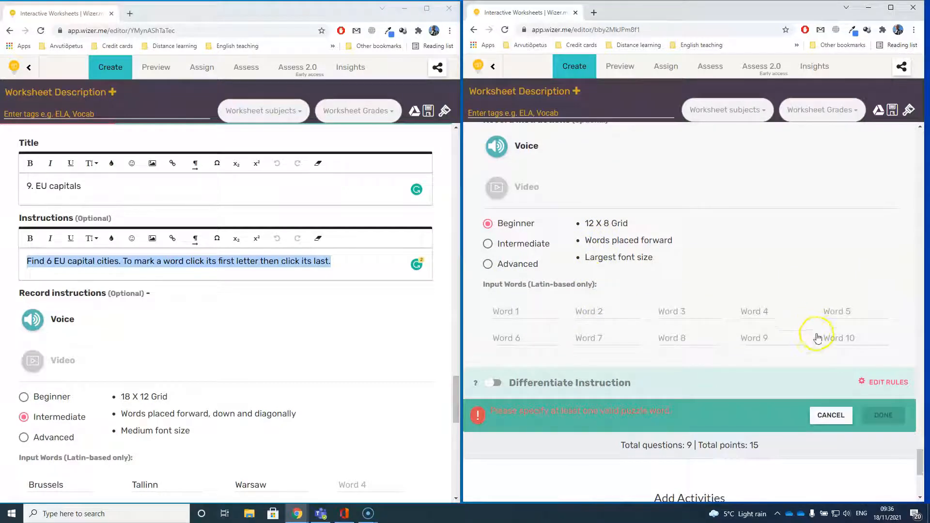
pyautogui.click(522, 311)
pyautogui.click(514, 333)
pyautogui.click(599, 320)
pyautogui.click(671, 311)
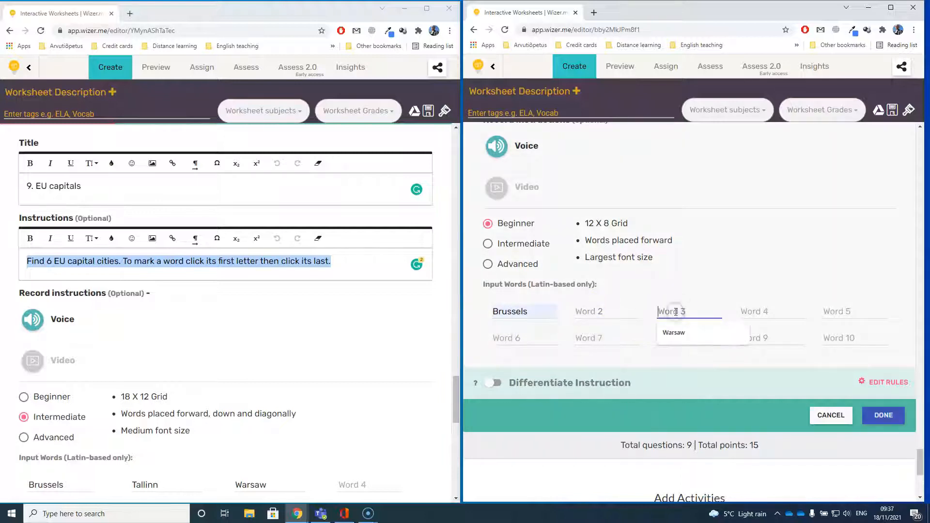
pyautogui.click(675, 331)
pyautogui.click(583, 311)
pyautogui.click(589, 332)
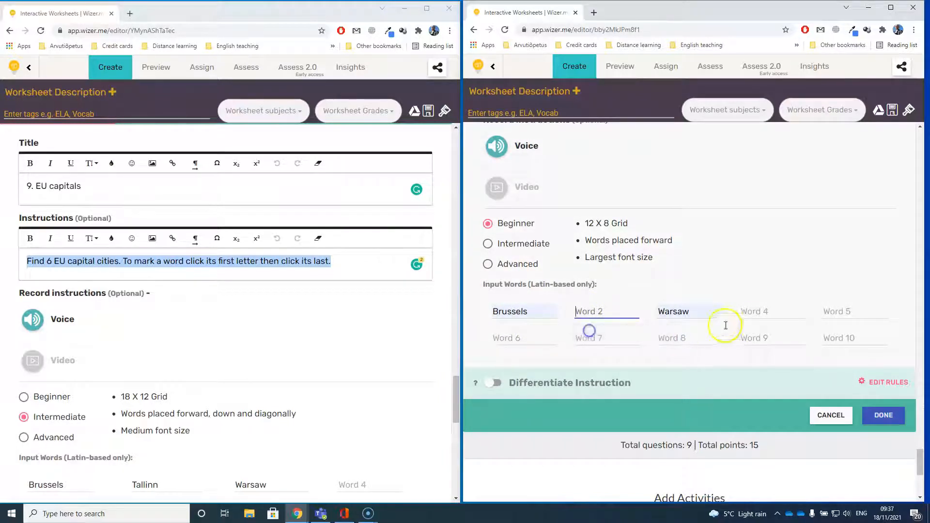
pyautogui.click(758, 313)
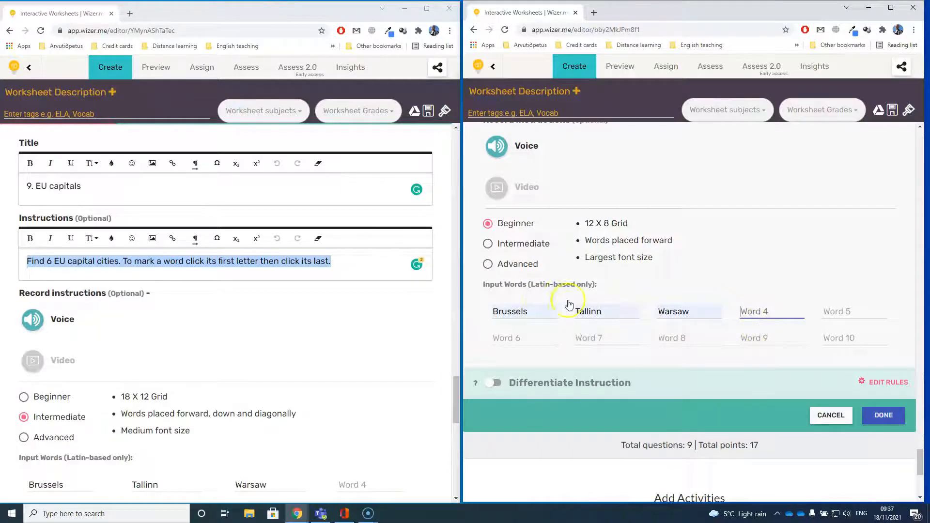
pyautogui.click(509, 340)
pyautogui.click(504, 359)
pyautogui.click(587, 339)
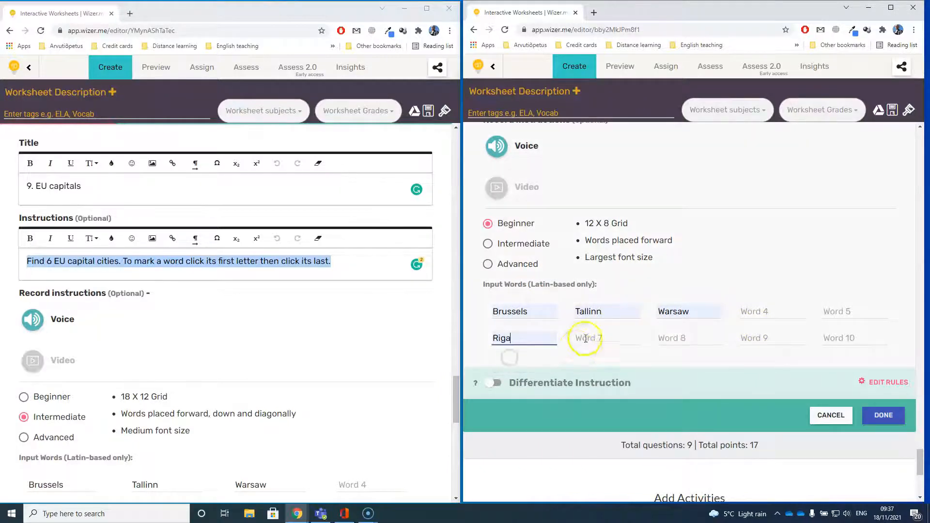
pyautogui.click(591, 361)
pyautogui.click(674, 337)
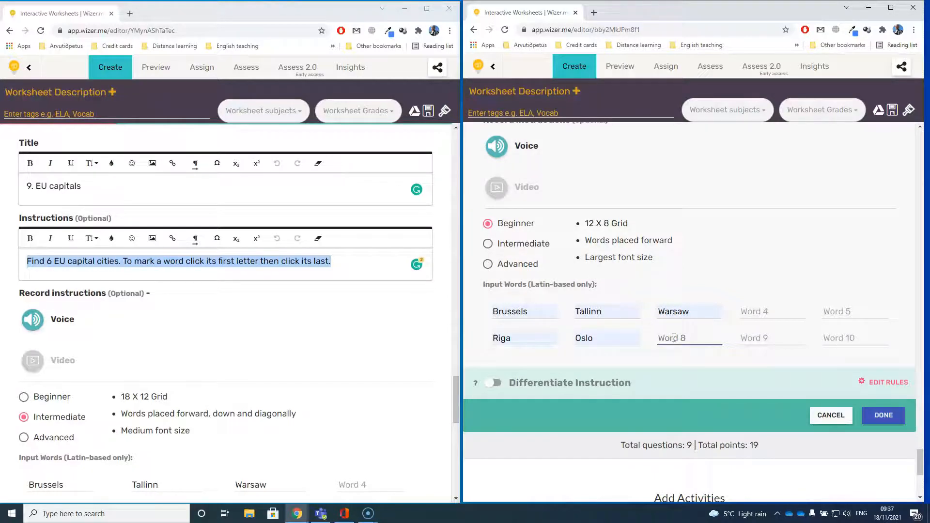
pyautogui.scroll(-2, 674, 338)
pyautogui.scroll(-5, 252, 334)
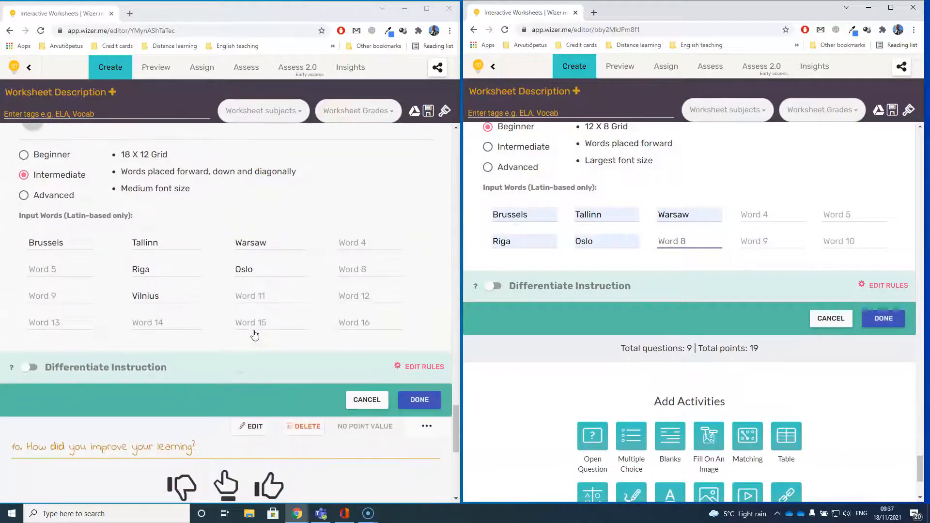
pyautogui.scroll(-3, 255, 334)
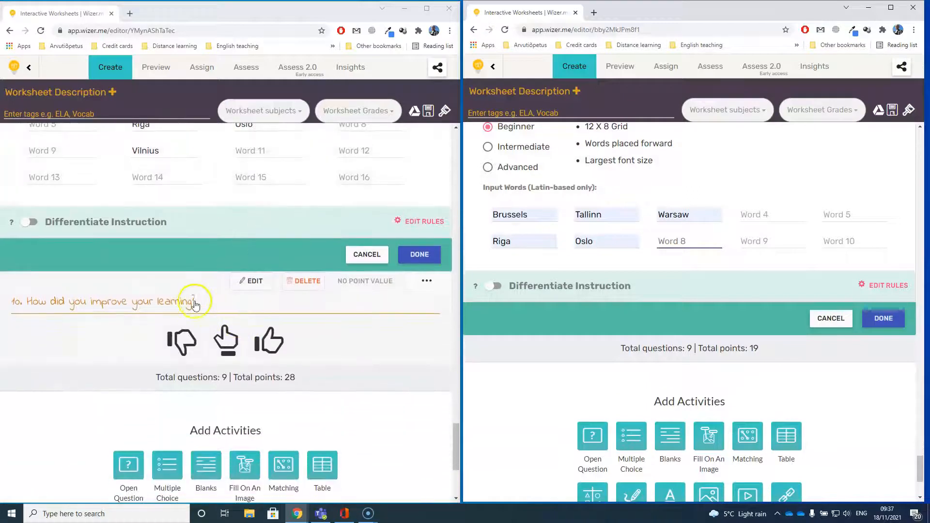
pyautogui.moveTo(196, 303); pyautogui.dragTo(28, 297)
pyautogui.hotkey('ctrl', 'c')
pyautogui.scroll(-3, 680, 315)
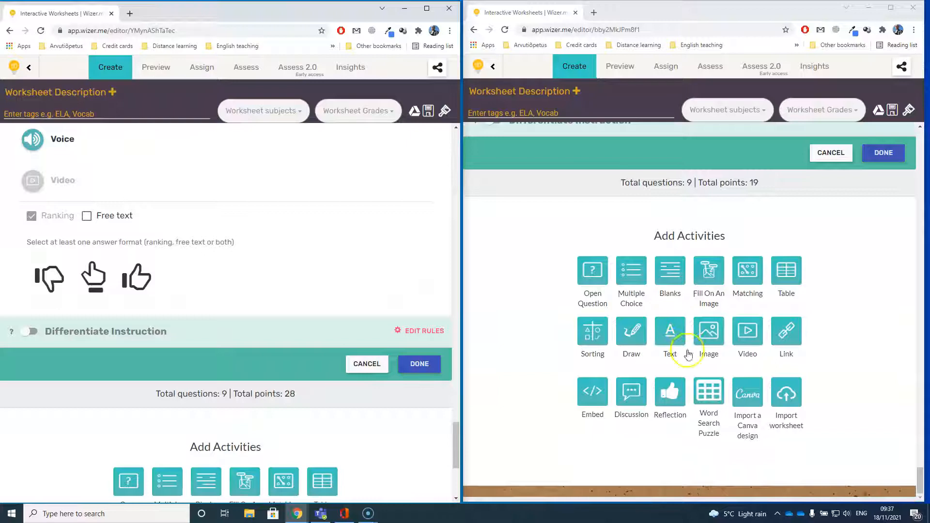
pyautogui.click(665, 399)
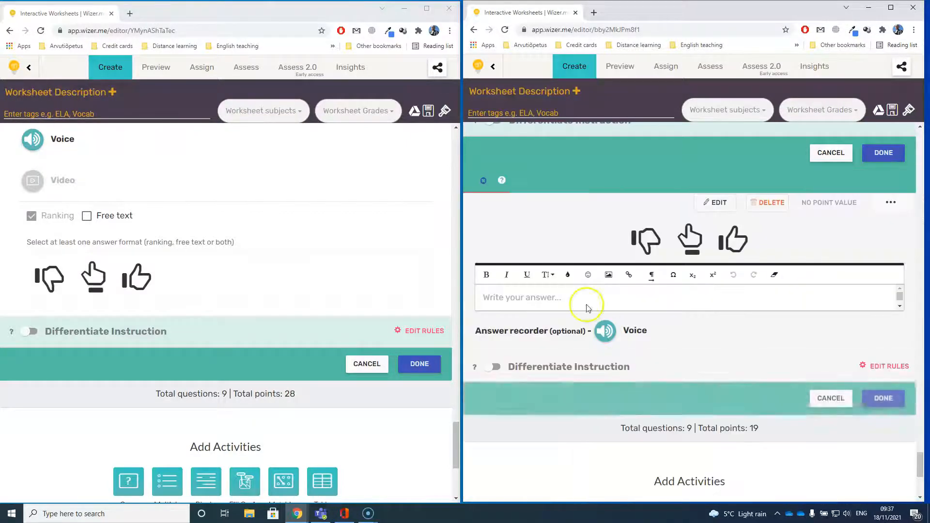
pyautogui.click(522, 255)
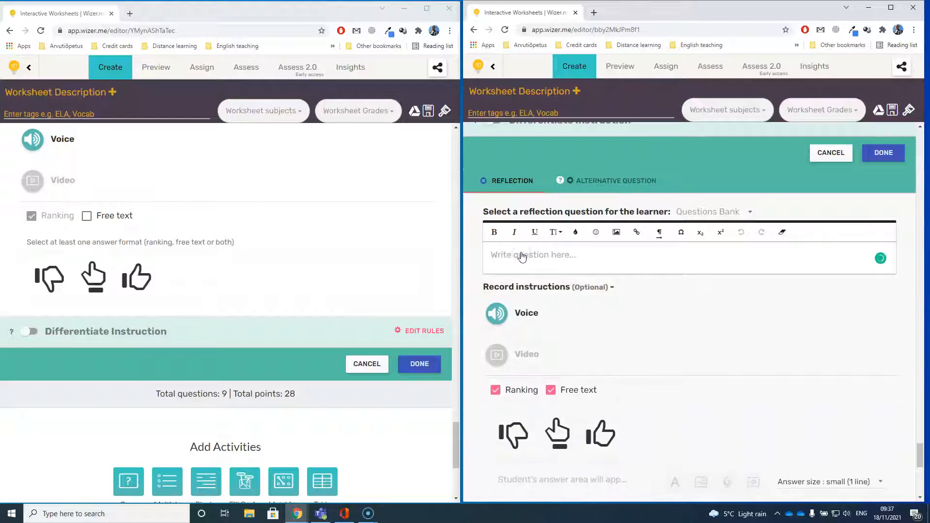
pyautogui.hotkey('ctrl', 'v')
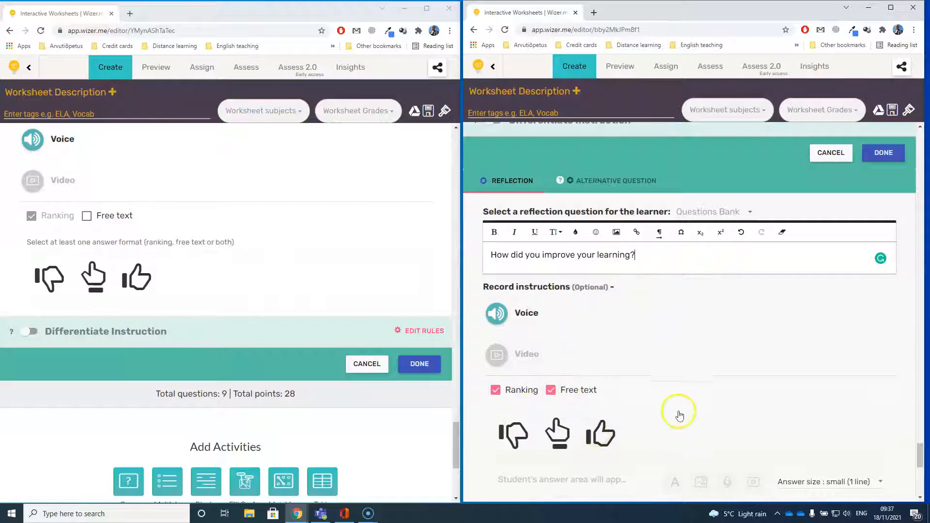
pyautogui.scroll(-5, 674, 415)
pyautogui.scroll(15, 670, 413)
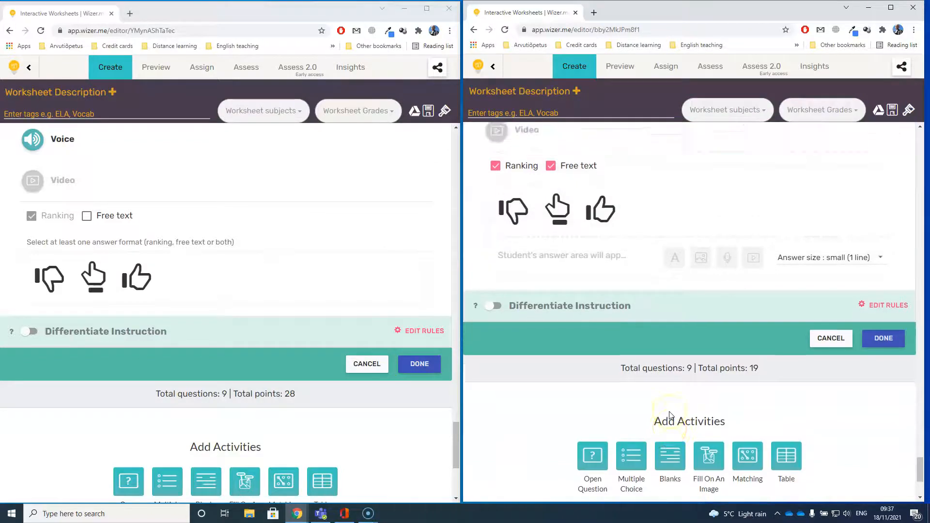
pyautogui.scroll(15, 669, 411)
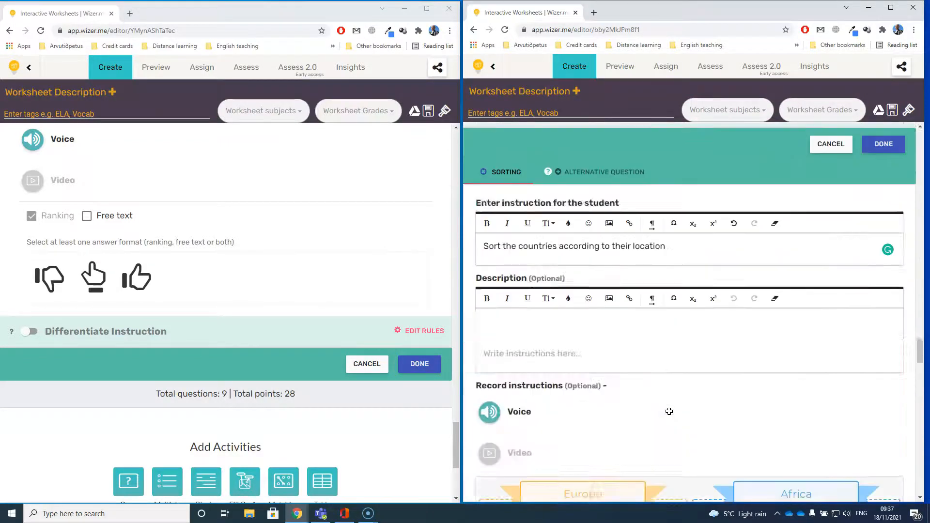
pyautogui.scroll(15, 670, 416)
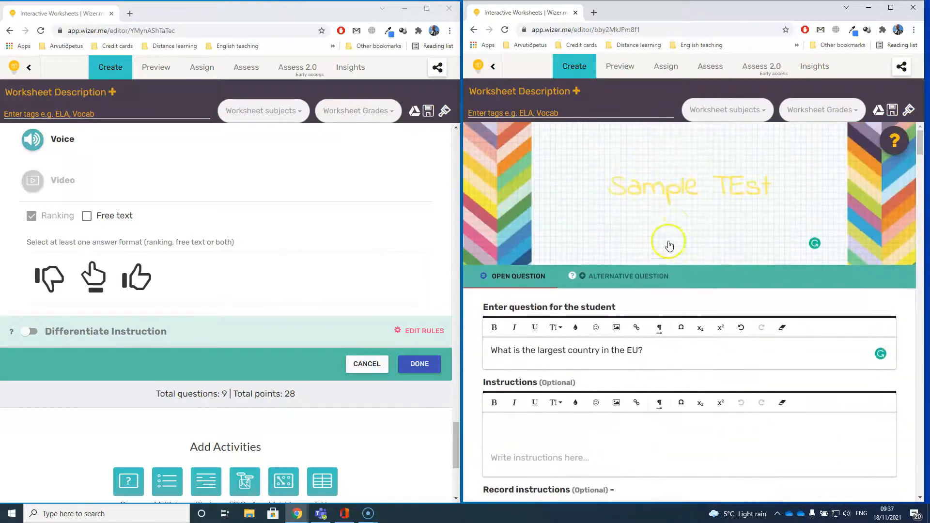
# - Return from preview to editing and save the worksheet changes
pyautogui.click(625, 69)
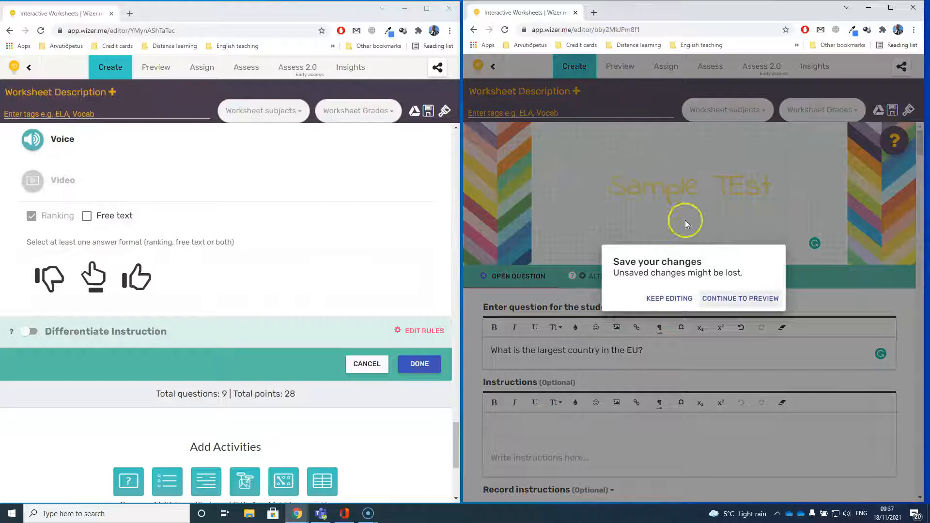
pyautogui.click(680, 300)
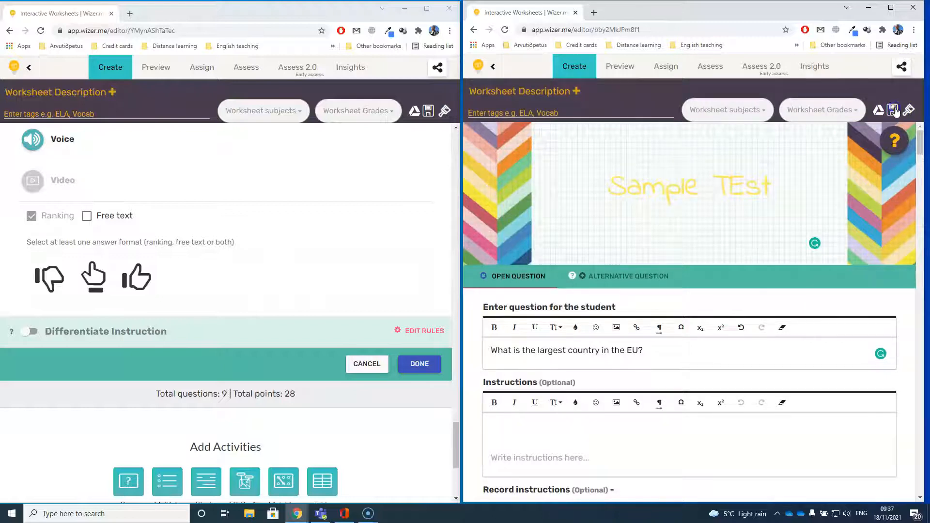
pyautogui.click(893, 110)
# - Preview Sample TEst as students see it and check the sharing options
pyautogui.click(620, 70)
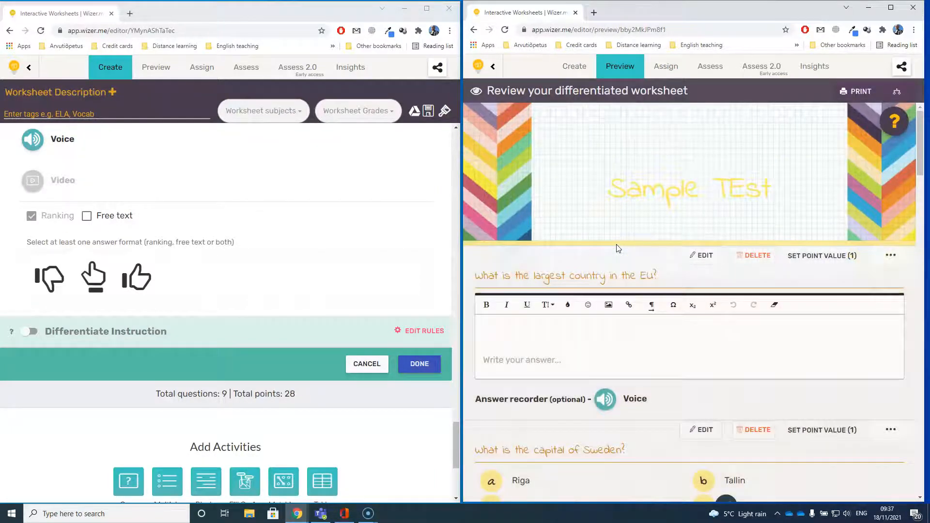
pyautogui.click(626, 277)
pyautogui.scroll(-15, 627, 281)
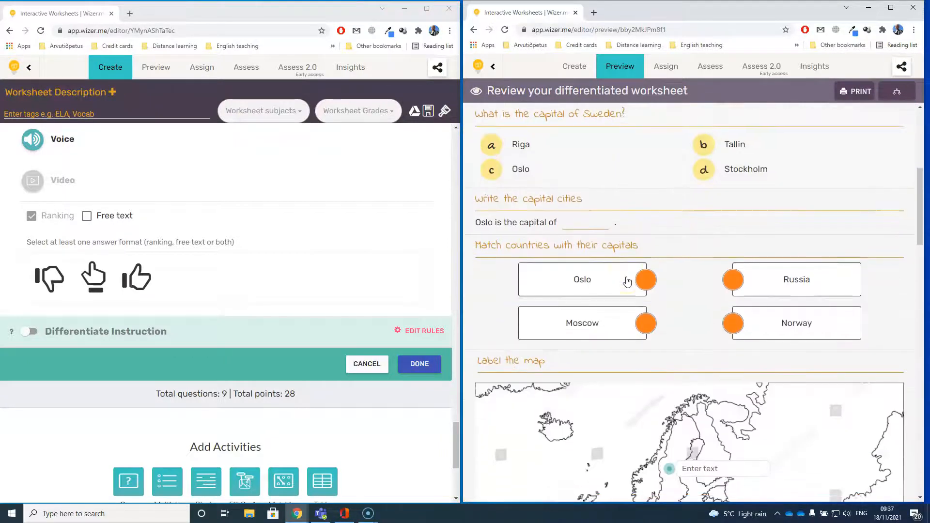
pyautogui.scroll(-8, 627, 281)
pyautogui.scroll(9, 627, 283)
pyautogui.click(627, 287)
pyautogui.scroll(20, 627, 287)
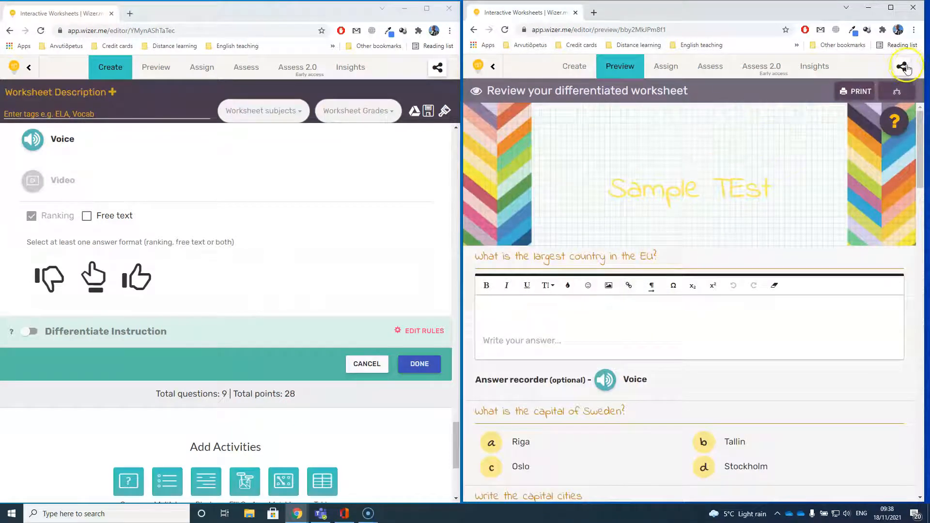
pyautogui.click(903, 66)
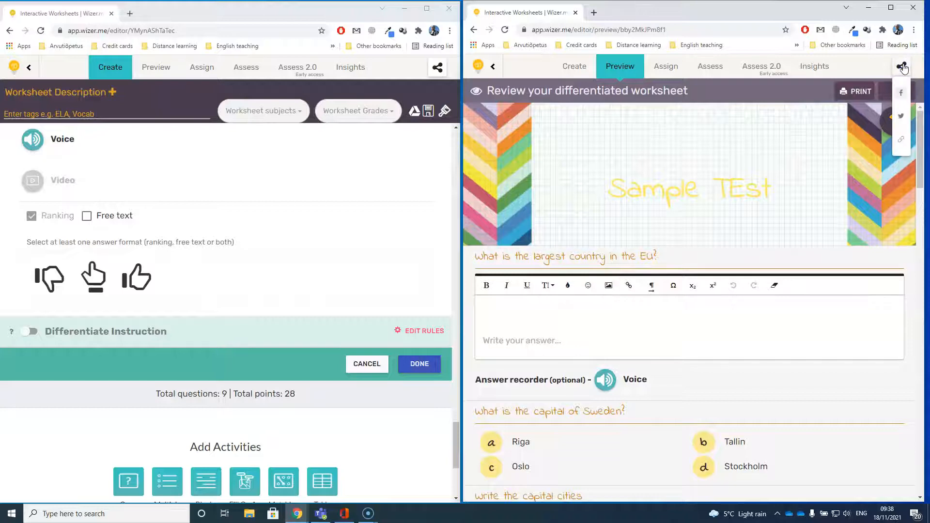
pyautogui.click(903, 67)
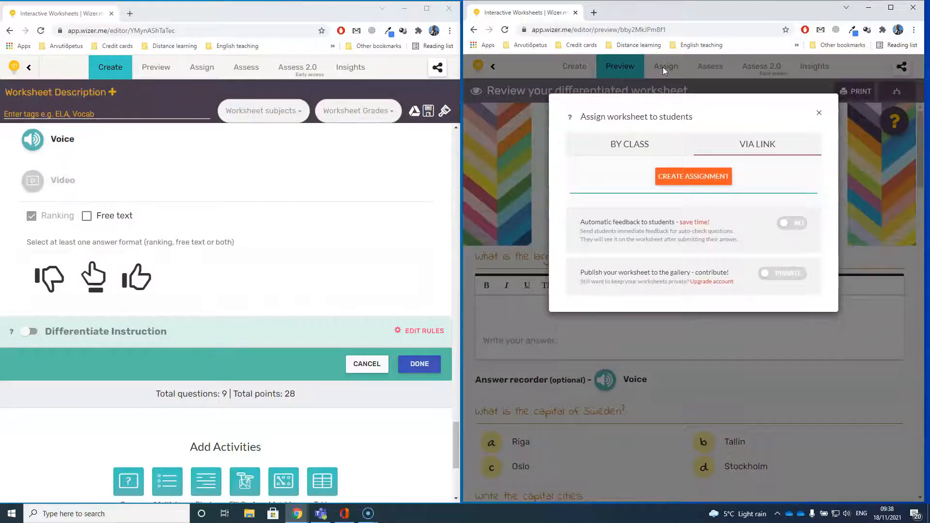
# - Make Sample TEst public and create an assignment shared via link
pyautogui.click(636, 152)
pyautogui.click(759, 146)
pyautogui.click(760, 145)
pyautogui.click(690, 177)
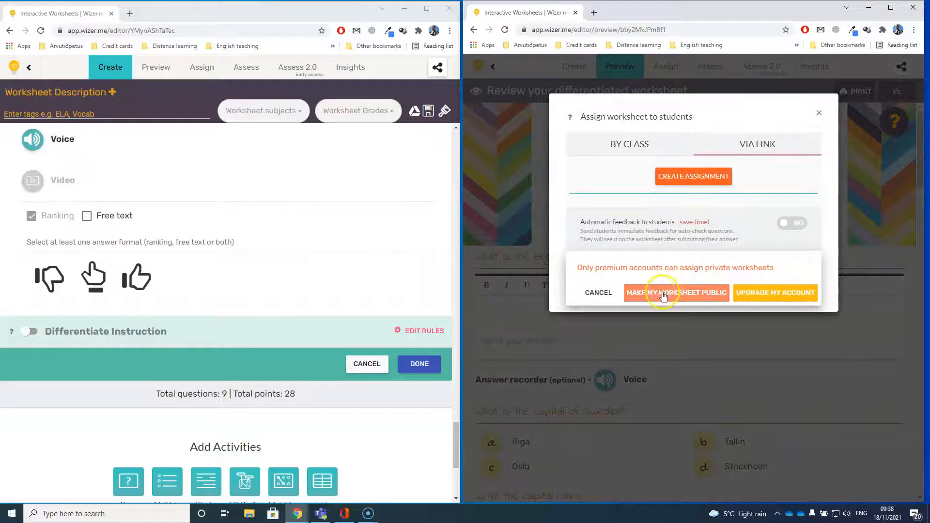
pyautogui.click(688, 294)
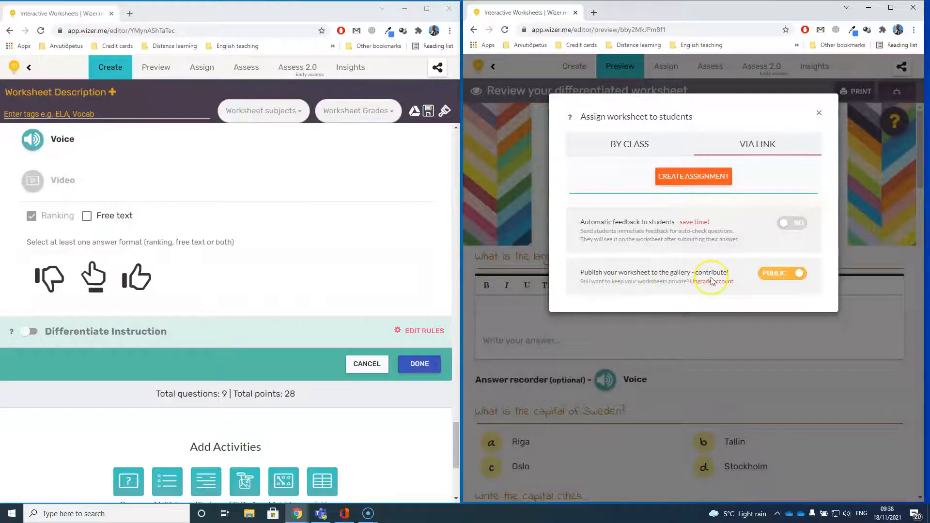
pyautogui.click(701, 178)
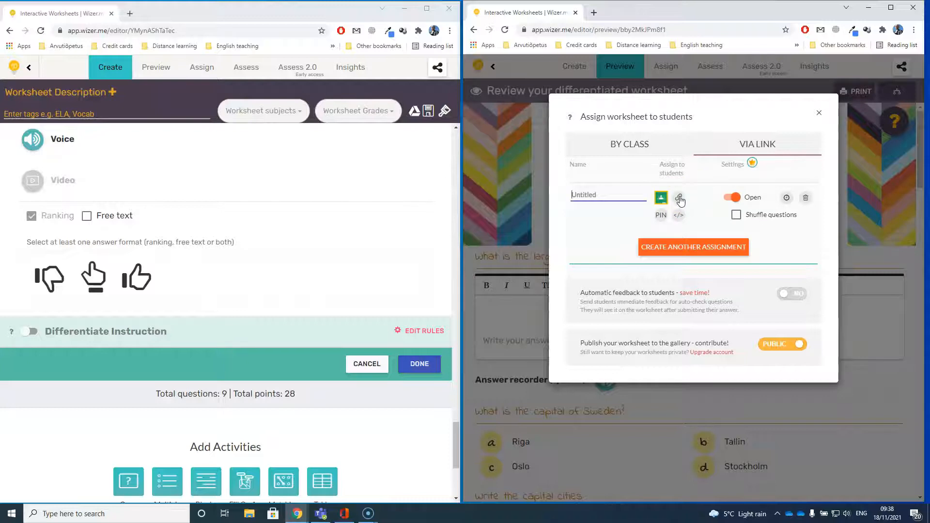
# - Reveal and copy the assignment's PIN code, then close the assign window
pyautogui.click(661, 217)
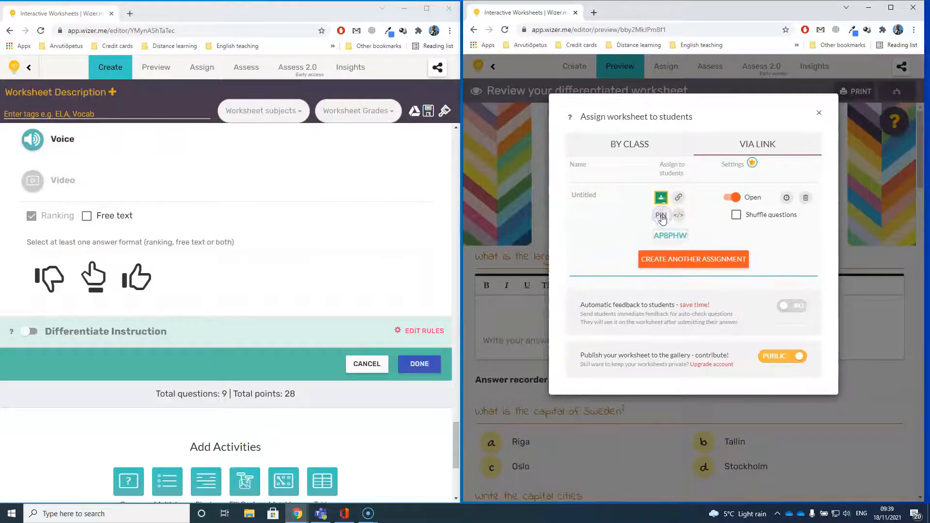
pyautogui.moveTo(656, 235); pyautogui.dragTo(690, 235)
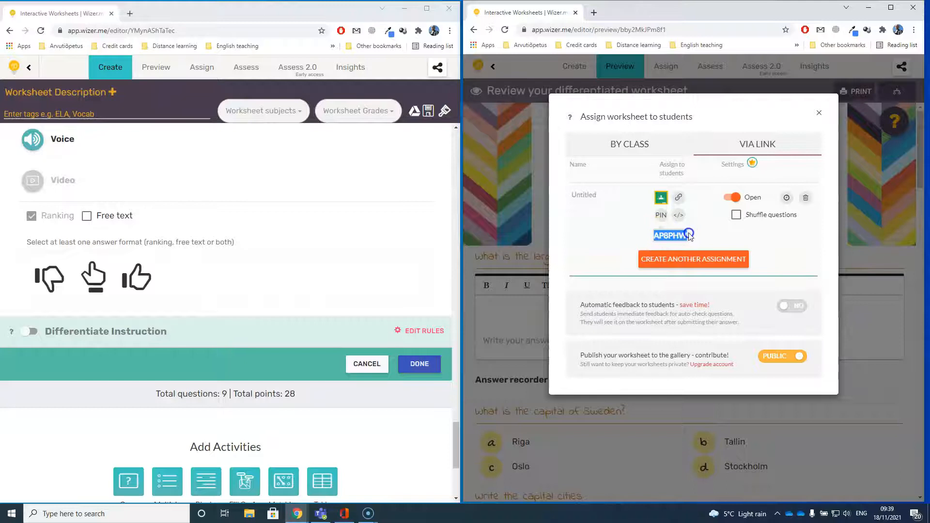
pyautogui.rightClick(682, 235)
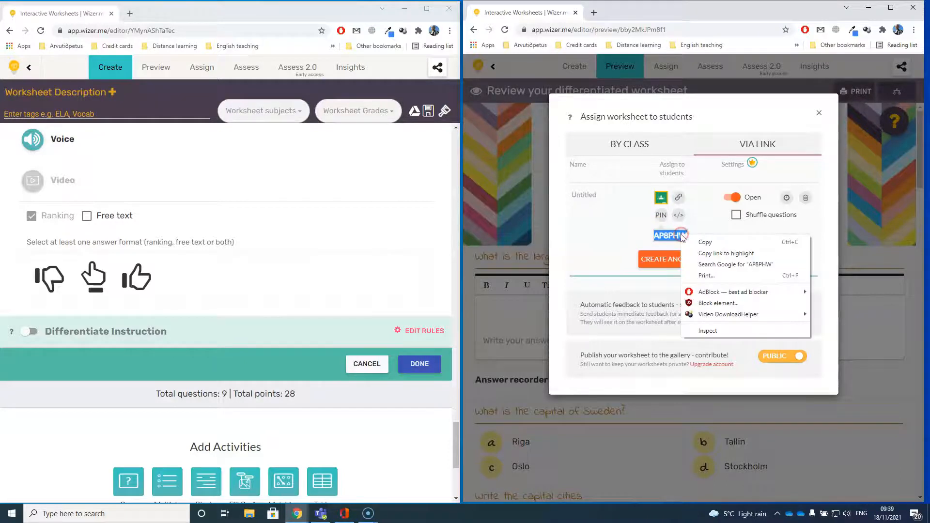
pyautogui.click(709, 242)
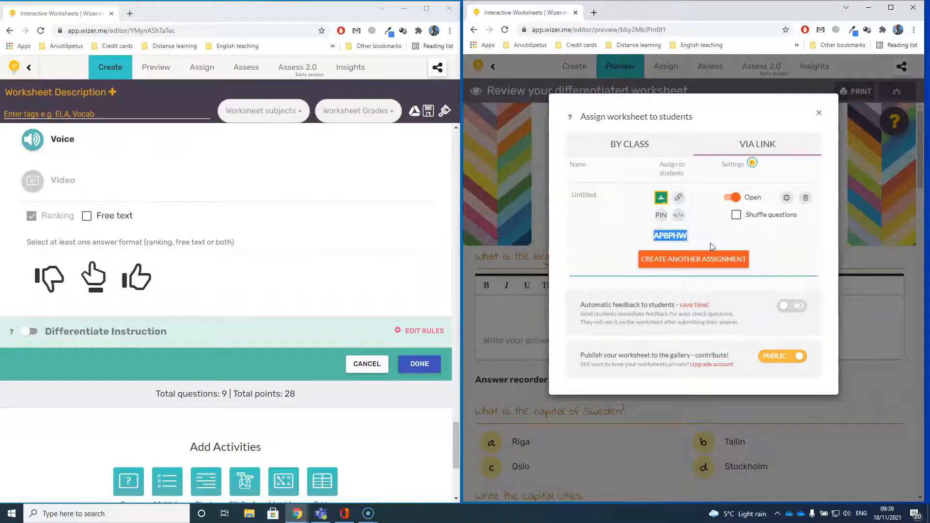
pyautogui.click(819, 115)
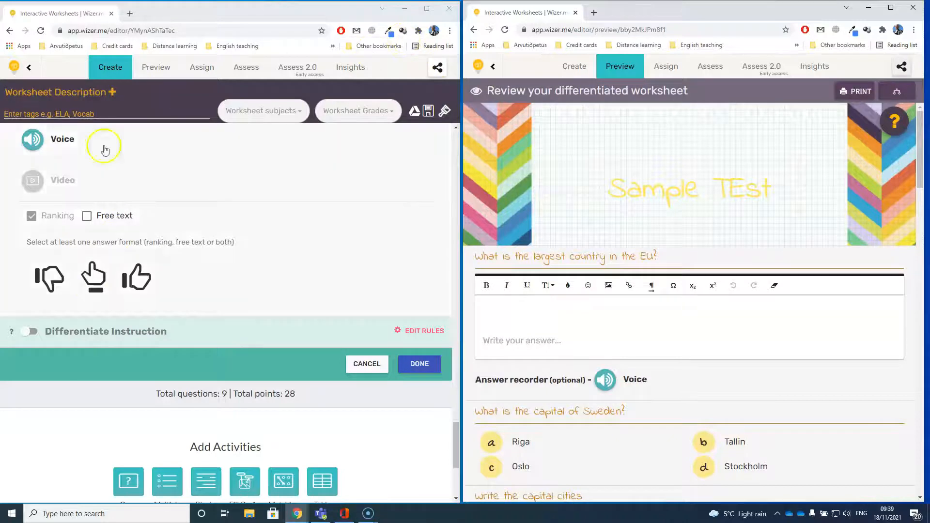
# - Leave the editor for the dashboard, sign out of the teacher account, and begin Google sign-in
pyautogui.moveTo(189, 15); pyautogui.dragTo(317, 20)
pyautogui.scroll(-5, 243, 247)
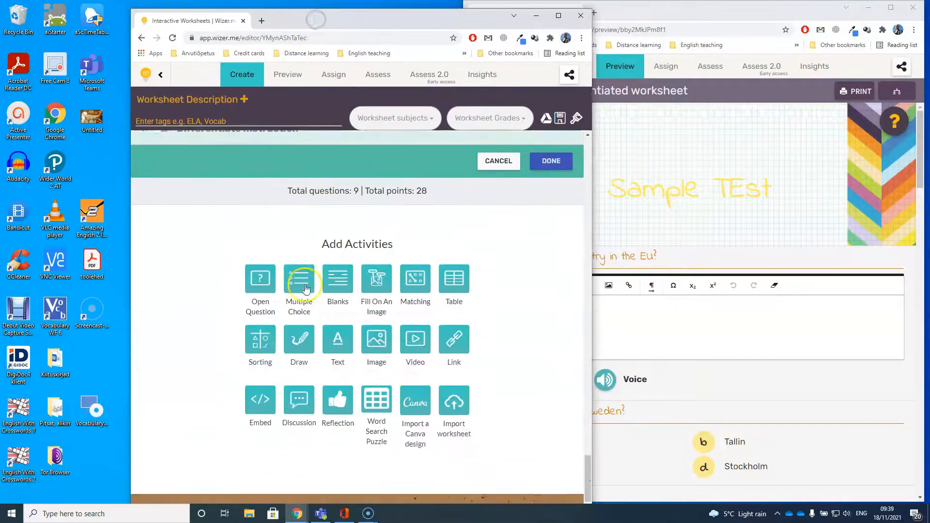
pyautogui.click(559, 16)
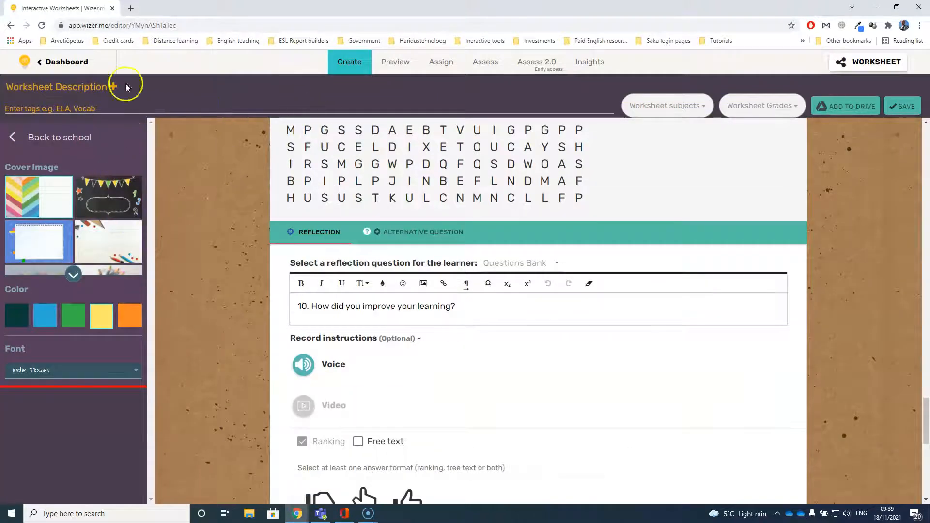
pyautogui.click(59, 63)
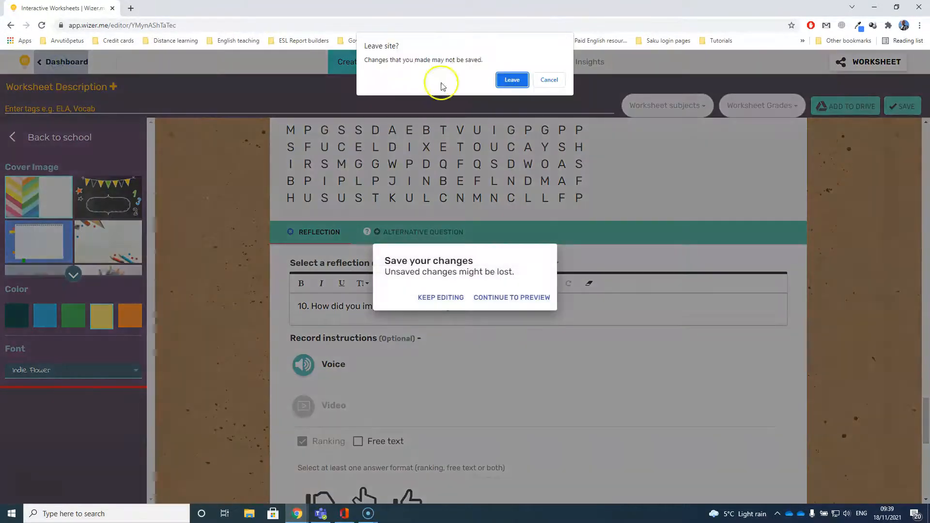
pyautogui.click(510, 78)
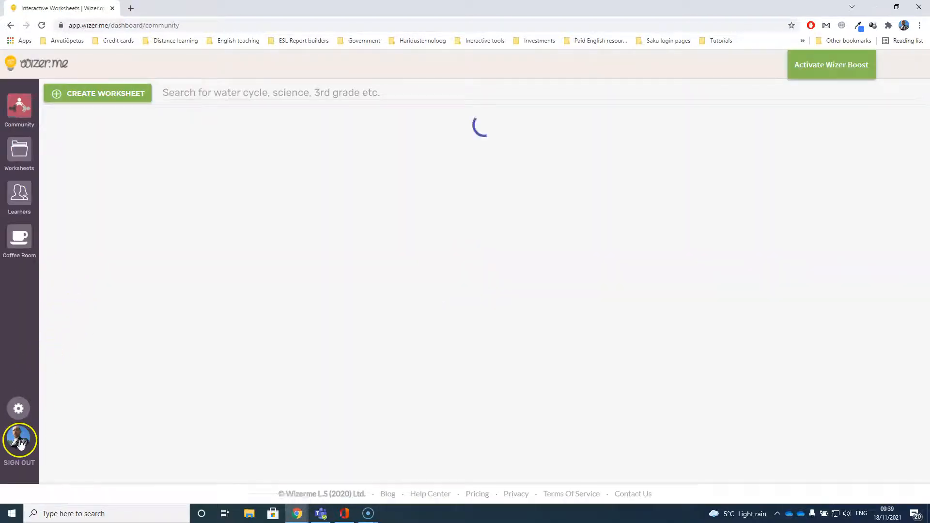
pyautogui.click(21, 460)
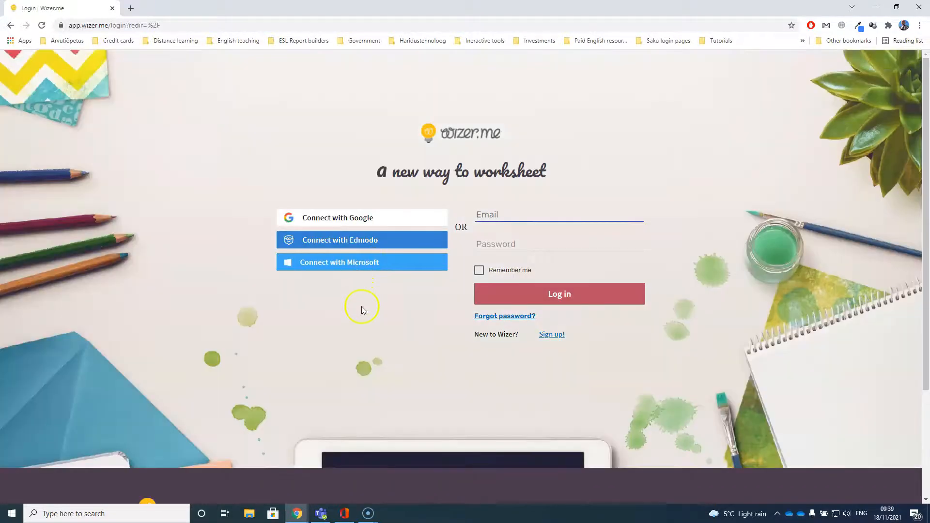
pyautogui.click(332, 215)
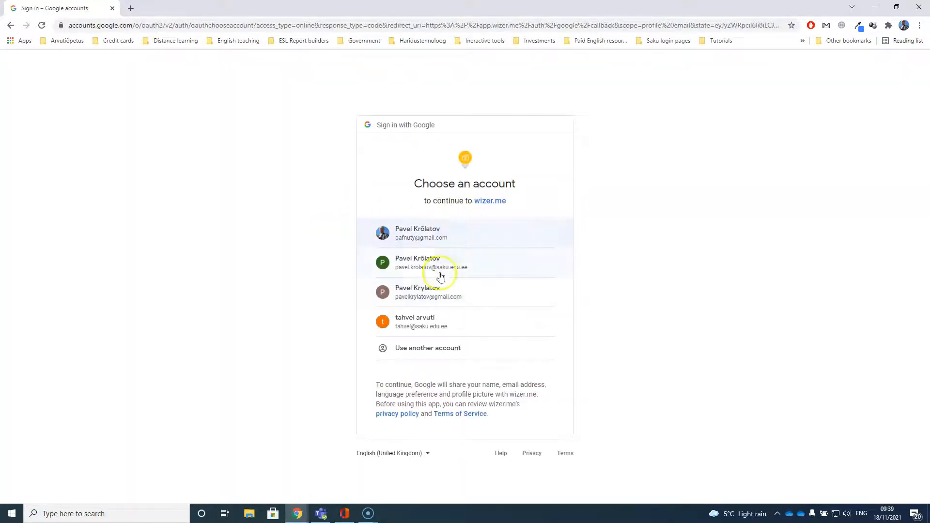
# - Switch to another Google account and submit the student's saved school e-mail address
pyautogui.click(429, 354)
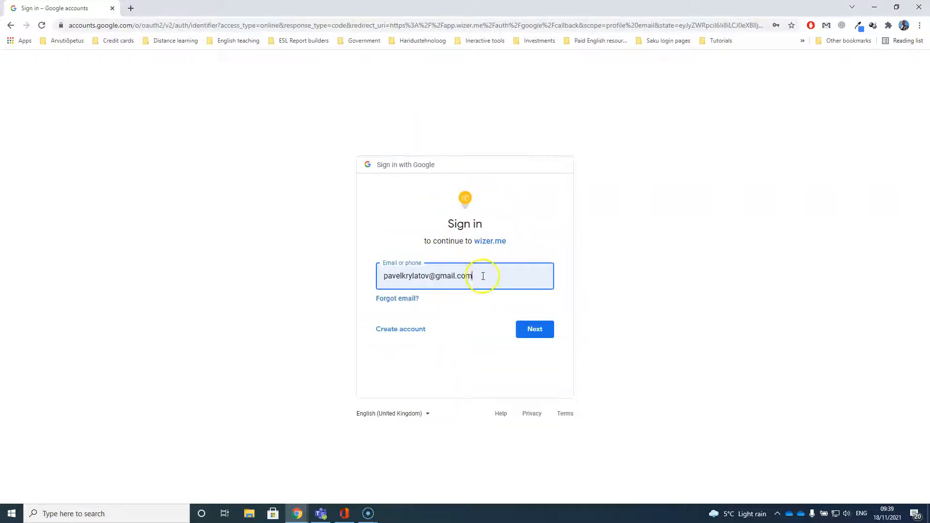
pyautogui.moveTo(483, 276); pyautogui.dragTo(369, 272)
pyautogui.write('juku')
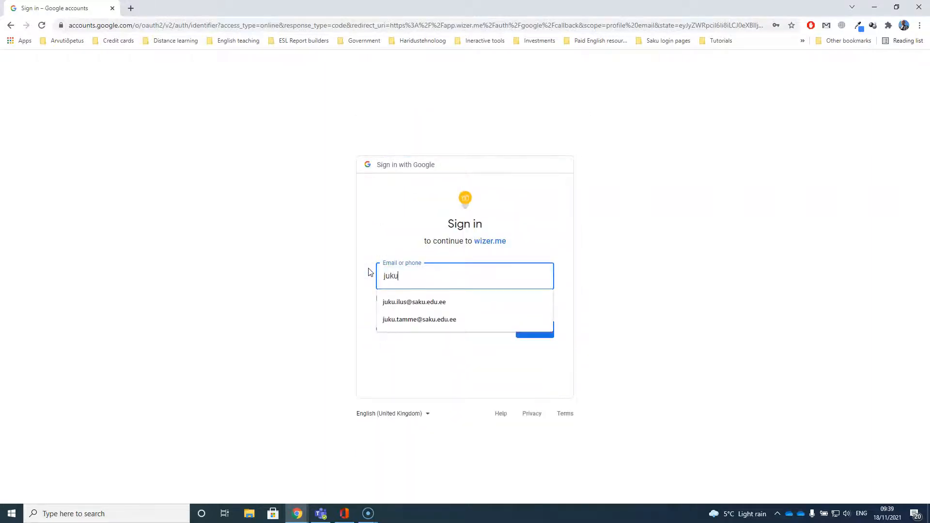
pyautogui.click(400, 301)
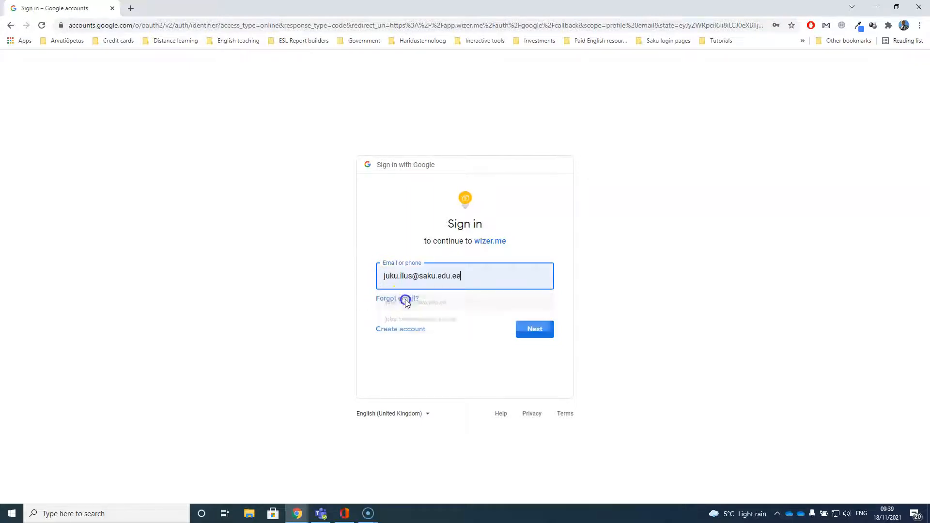
pyautogui.click(540, 332)
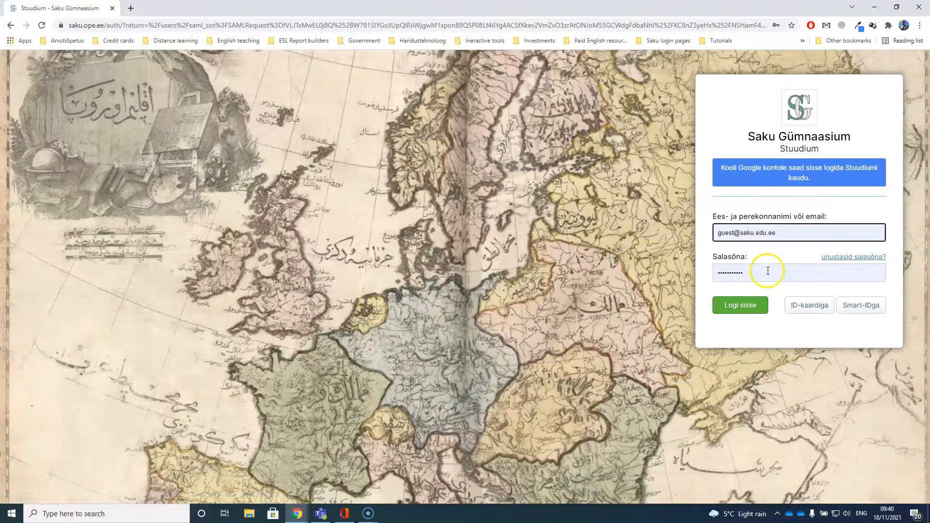
# - Log in to Stuudium with the student's saved login and password, then confirm the Google account
pyautogui.tripleClick(768, 232)
pyautogui.write('juk')
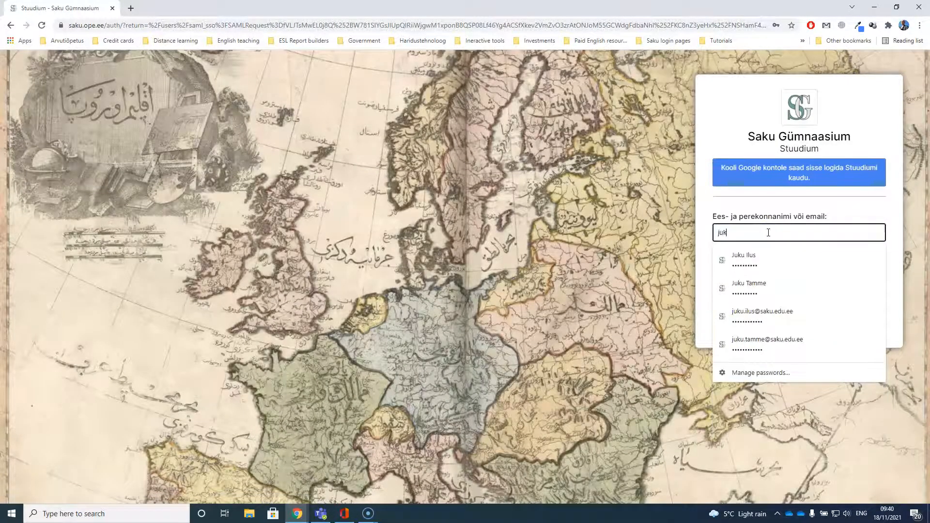
pyautogui.click(747, 260)
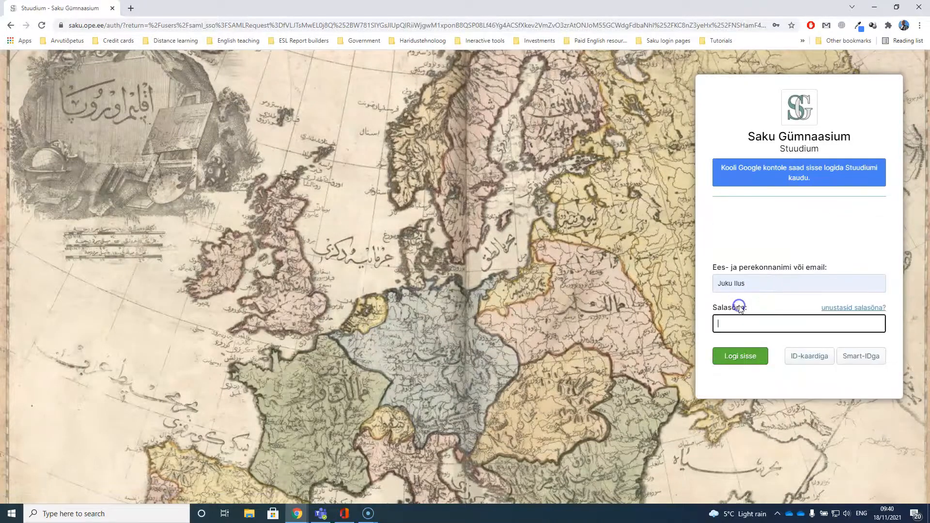
pyautogui.click(741, 320)
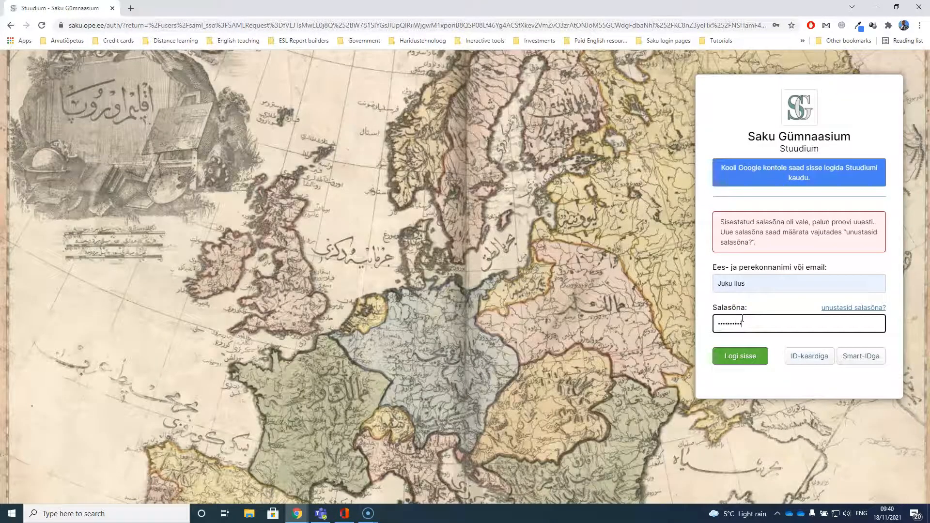
pyautogui.press('Return')
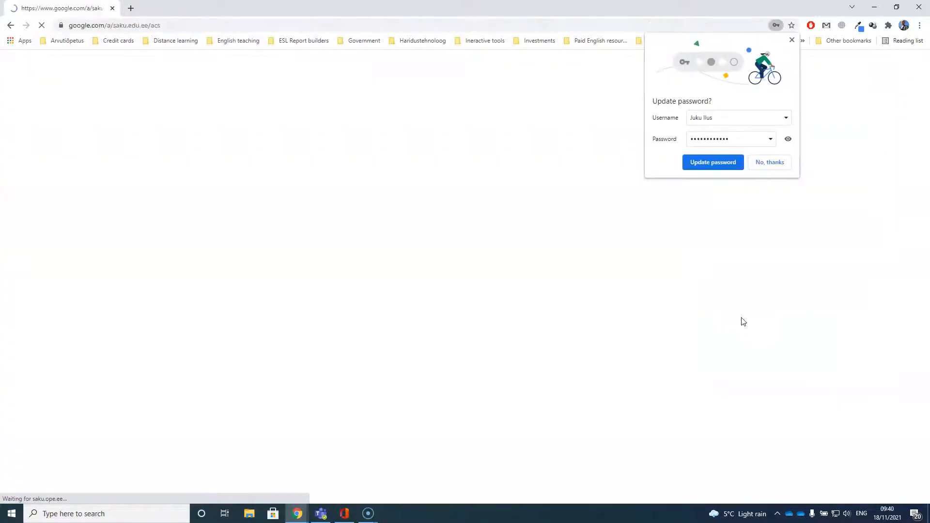
pyautogui.click(712, 161)
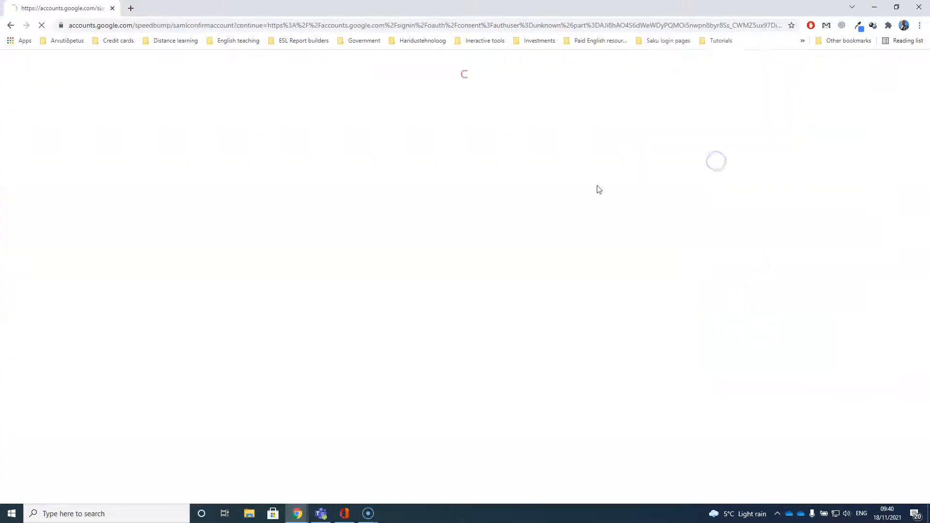
pyautogui.click(438, 214)
pyautogui.click(531, 282)
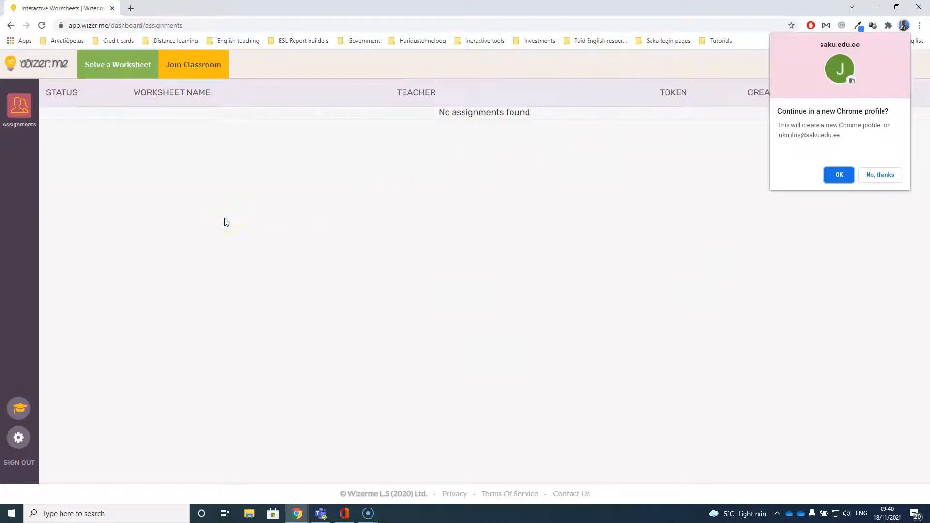
# - Paste the copied PIN into Solve a Worksheet to open Sample TEst
pyautogui.click(124, 66)
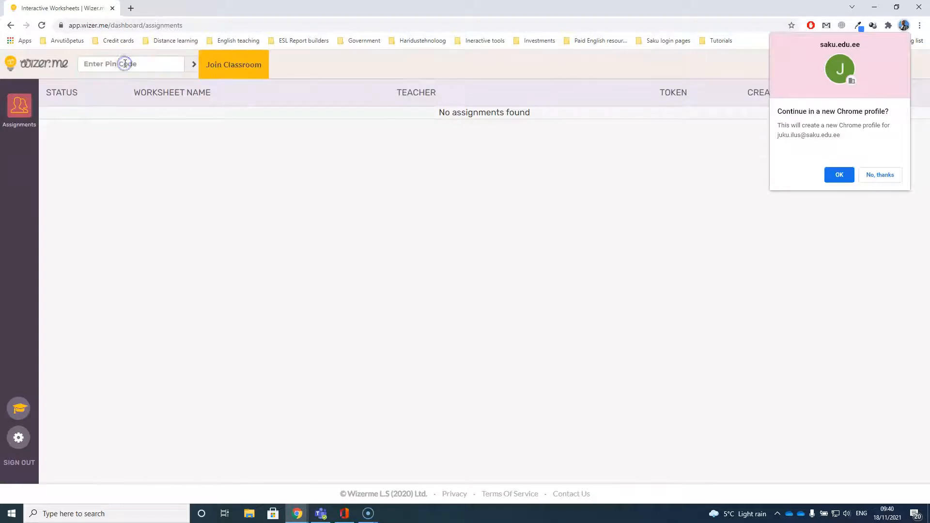
pyautogui.write('AP8PHW')
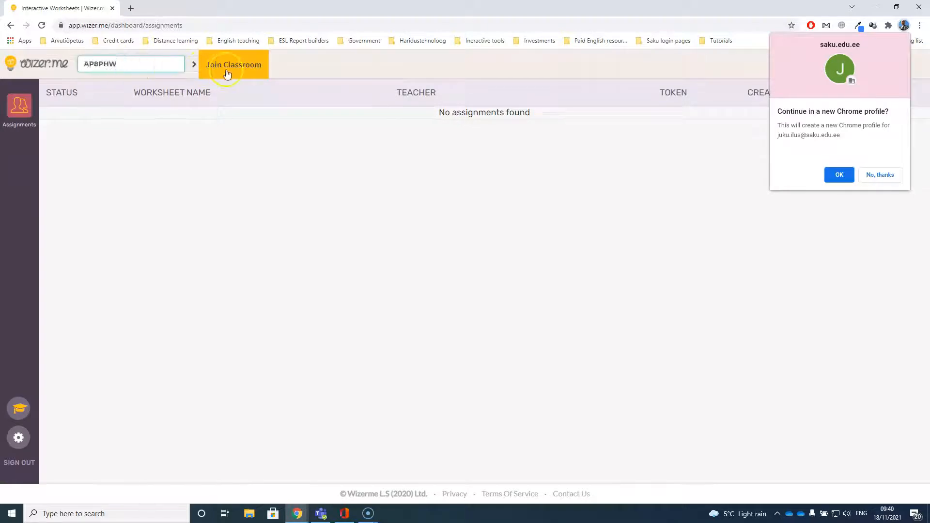
pyautogui.click(193, 66)
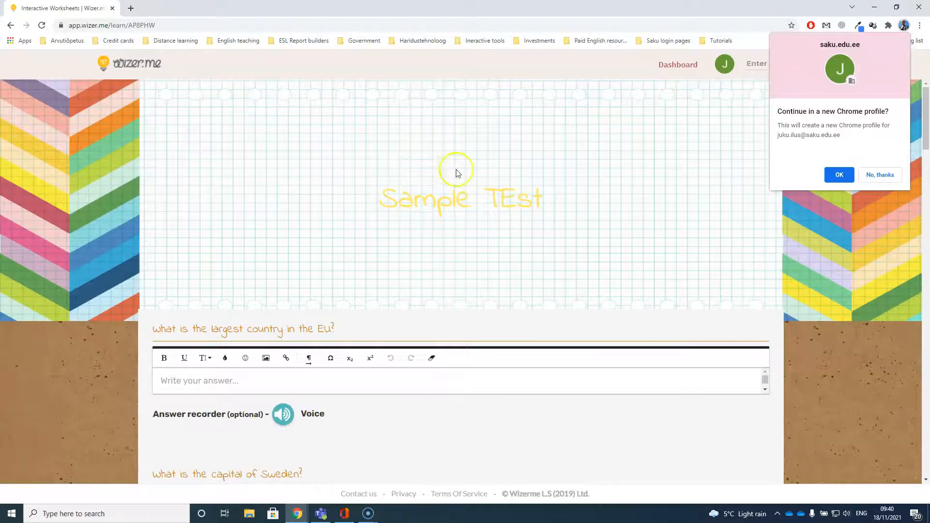
pyautogui.scroll(-2, 383, 225)
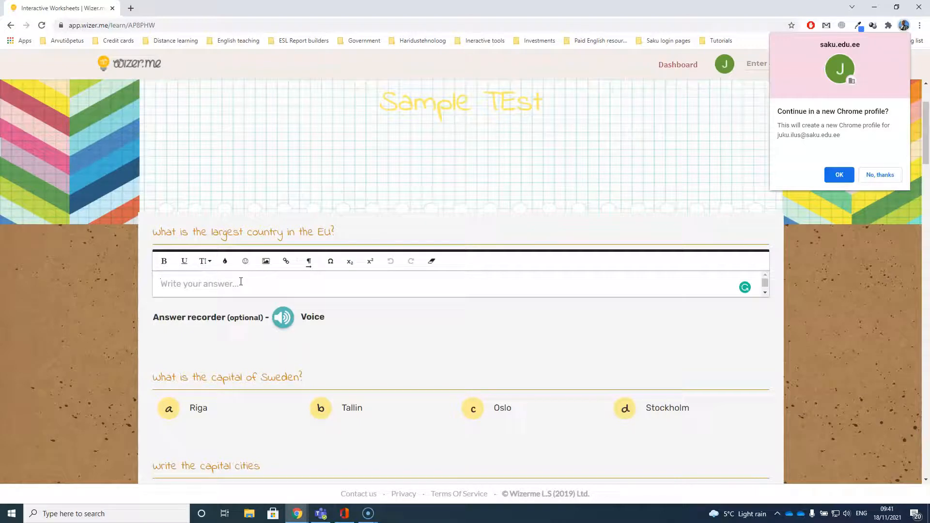
# - Answer France, pick Stockholm, fill the blank with norway, and match Oslo–Norway and Moscow–Russia
pyautogui.write('France')
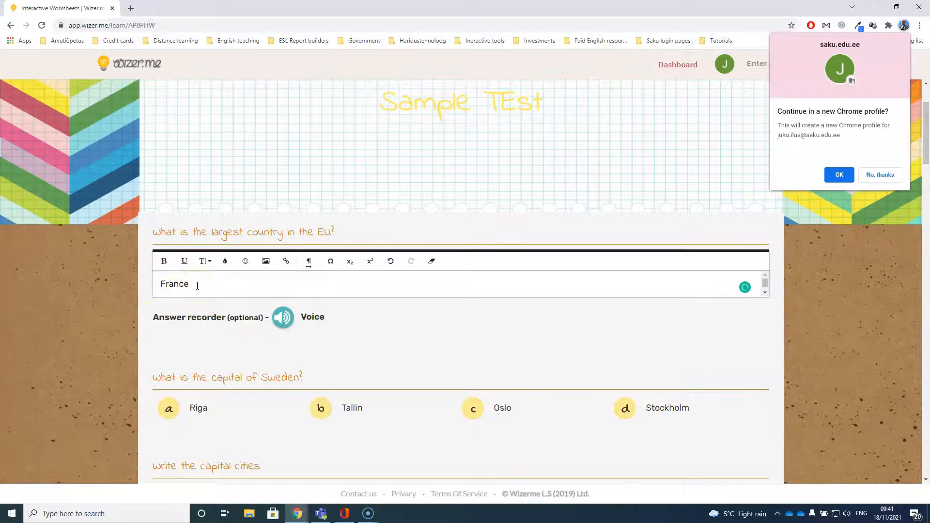
pyautogui.scroll(-1, 213, 339)
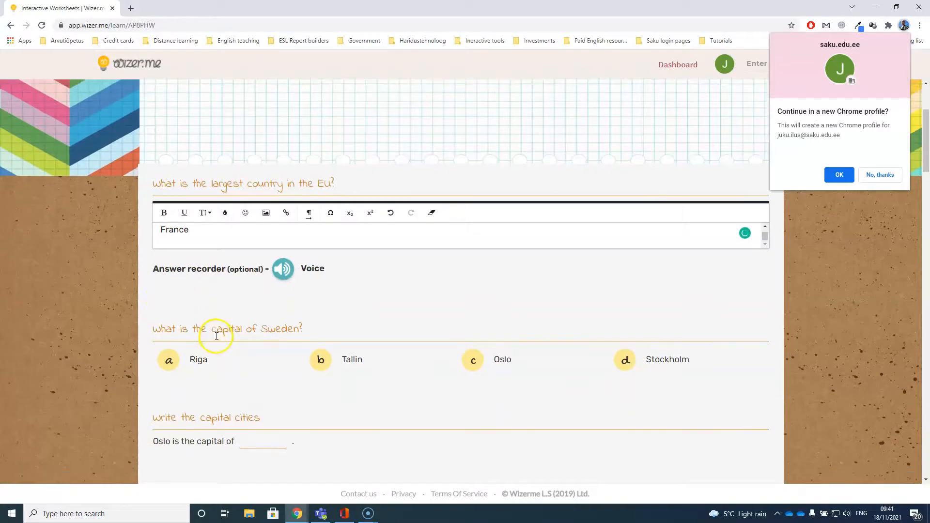
pyautogui.scroll(-1, 216, 336)
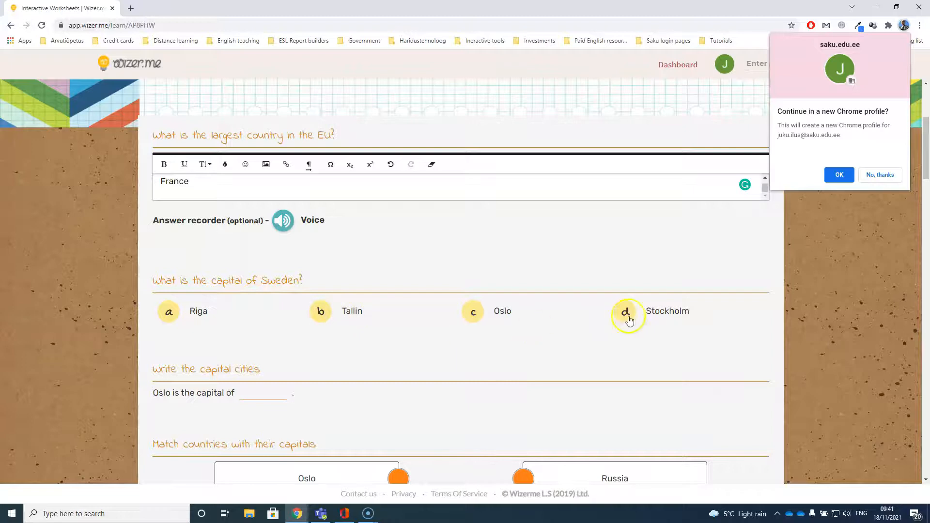
pyautogui.click(598, 313)
pyautogui.scroll(-2, 381, 301)
pyautogui.click(254, 297)
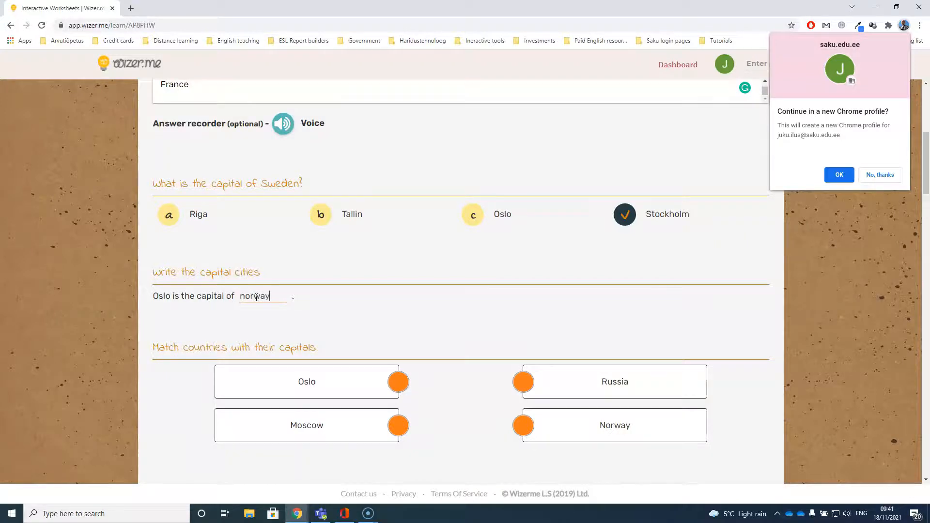
pyautogui.scroll(-2, 256, 297)
pyautogui.click(396, 283)
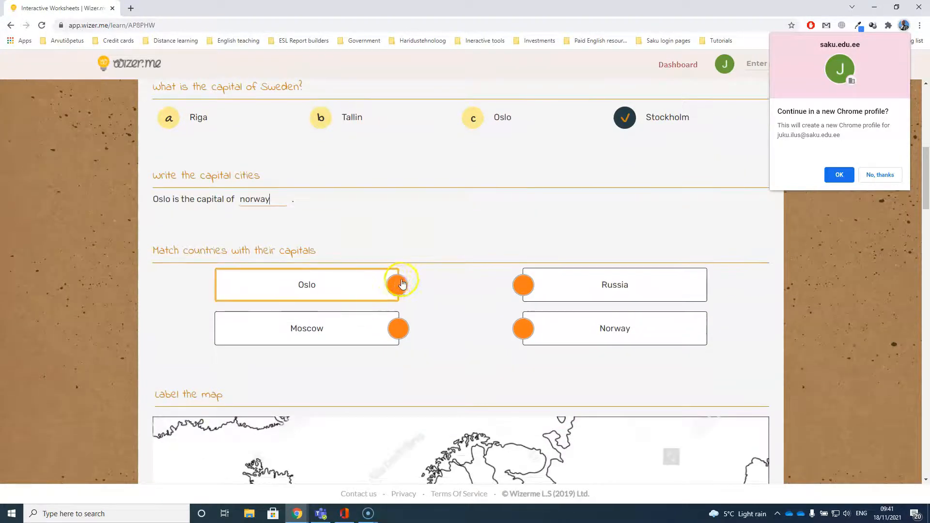
pyautogui.click(527, 329)
pyautogui.moveTo(409, 290); pyautogui.dragTo(525, 328)
pyautogui.moveTo(408, 331); pyautogui.dragTo(523, 286)
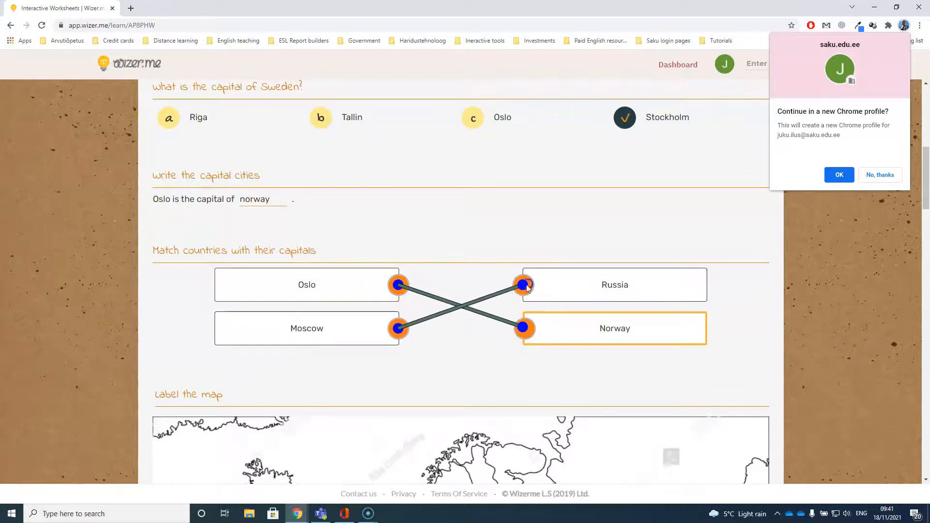
pyautogui.scroll(-5, 486, 312)
# - Label the Sweden and Ireland map points and type the nationalities for Egypt and Australia
pyautogui.click(469, 294)
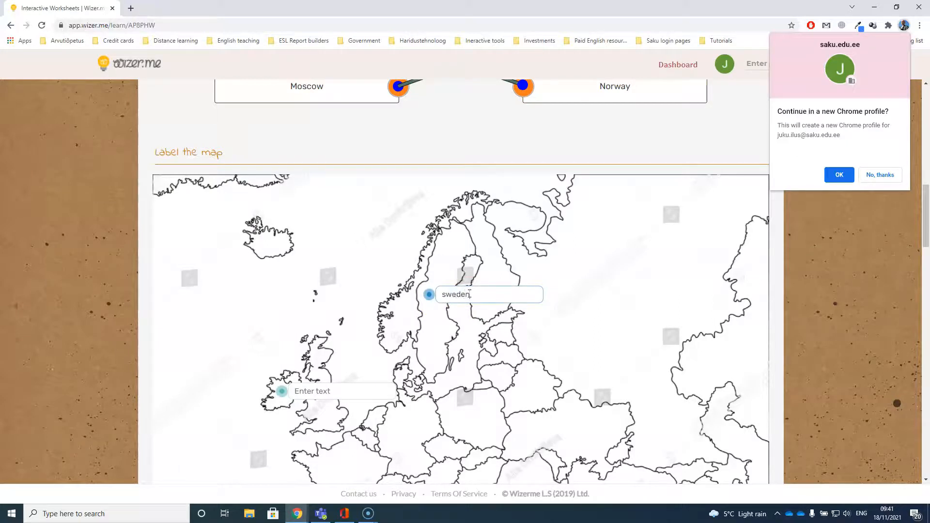
pyautogui.click(286, 391)
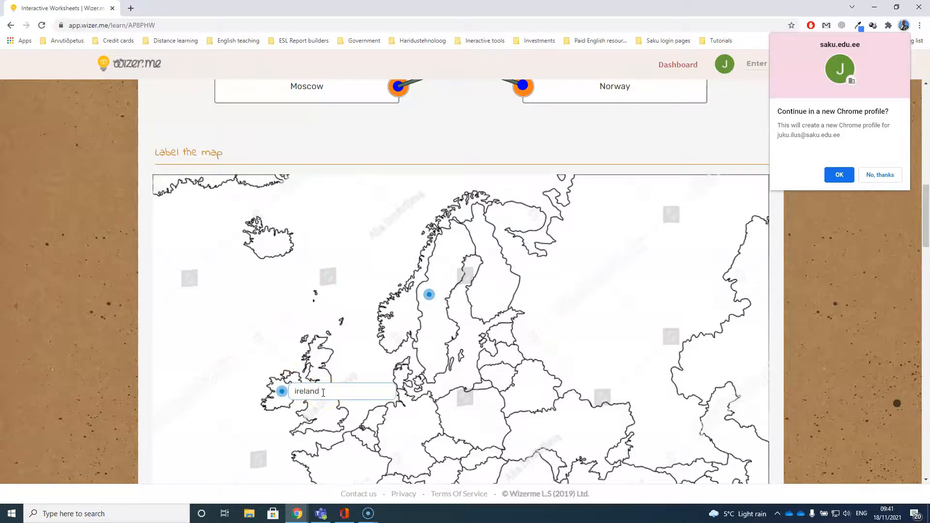
pyautogui.scroll(-10, 479, 333)
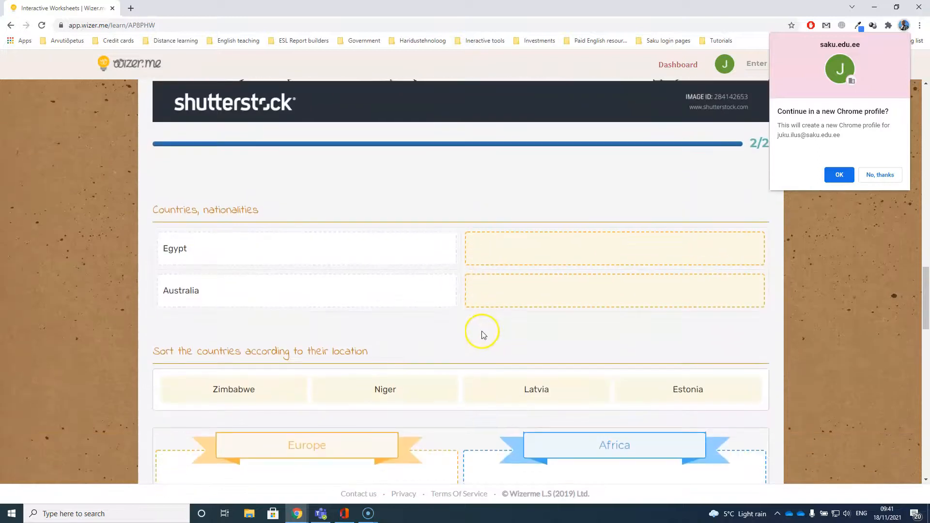
pyautogui.click(506, 240)
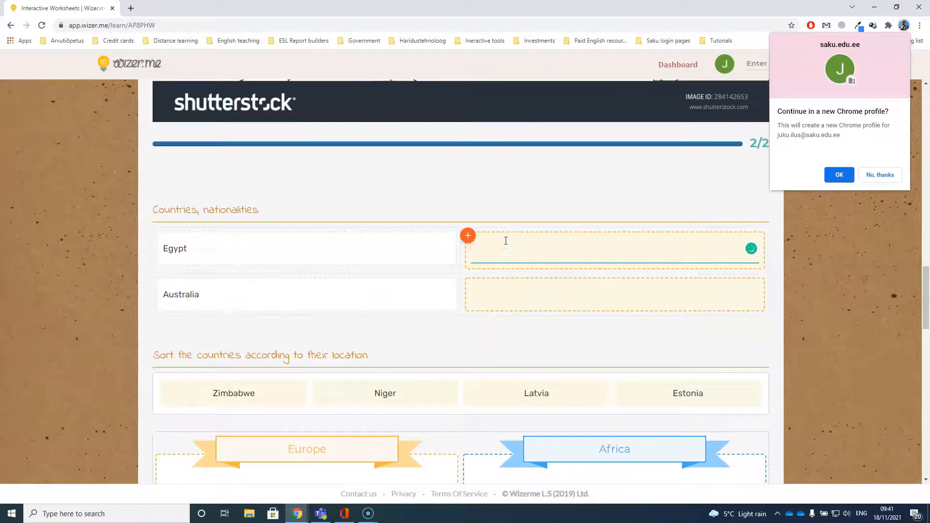
pyautogui.write('egyp')
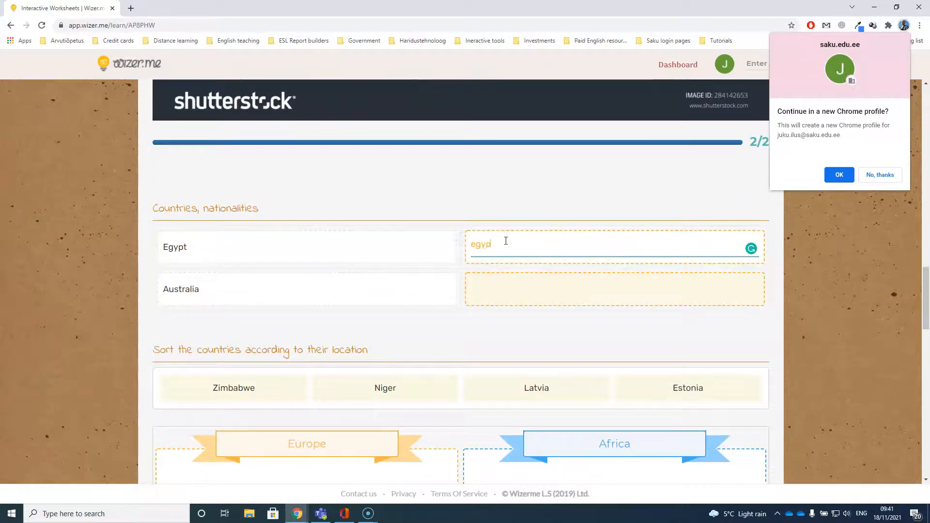
pyautogui.write('tian')
pyautogui.click(499, 292)
pyautogui.write('australian')
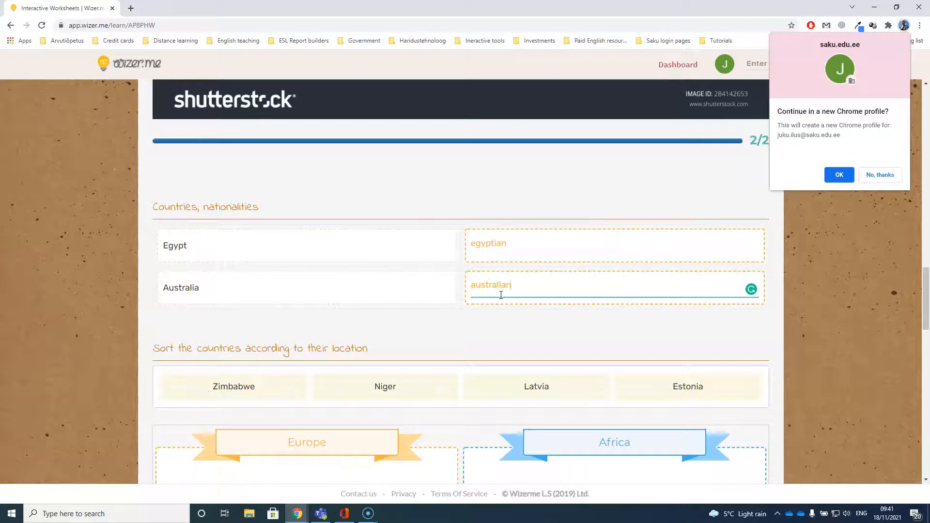
pyautogui.scroll(-5, 501, 294)
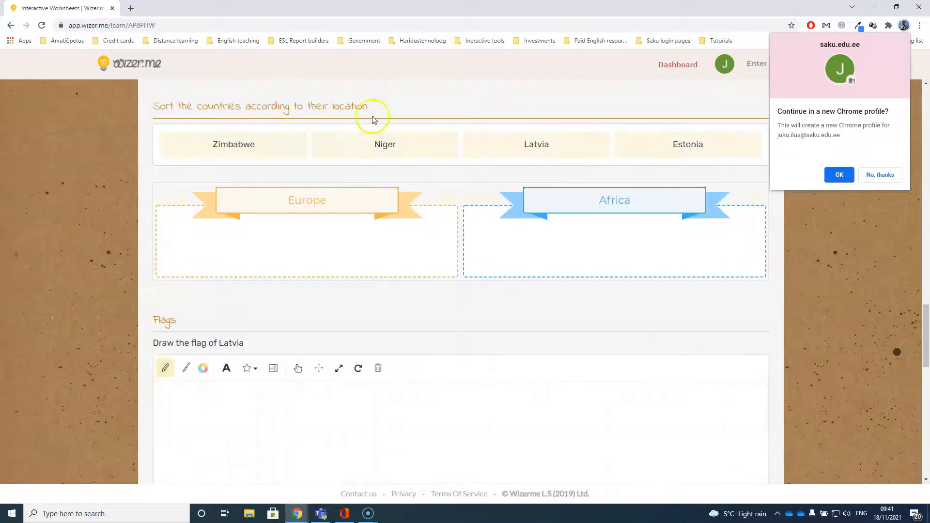
# - Sort Niger and Zimbabwe into Africa and Estonia and Latvia into Europe
pyautogui.moveTo(385, 141)
pyautogui.mouseDown()
pyautogui.moveTo(617, 228)
pyautogui.moveTo(385, 143)
pyautogui.mouseUp()
pyautogui.click(561, 250)
pyautogui.click(388, 143)
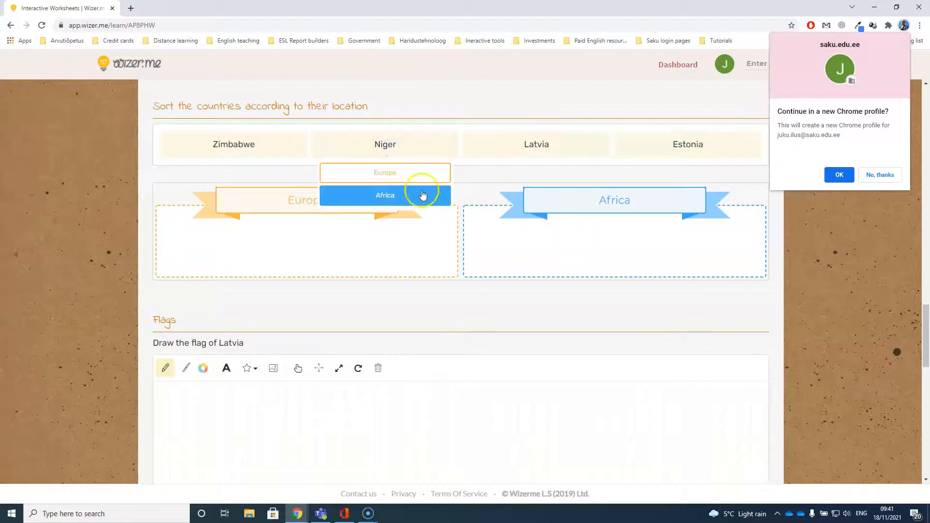
pyautogui.click(385, 195)
pyautogui.click(241, 143)
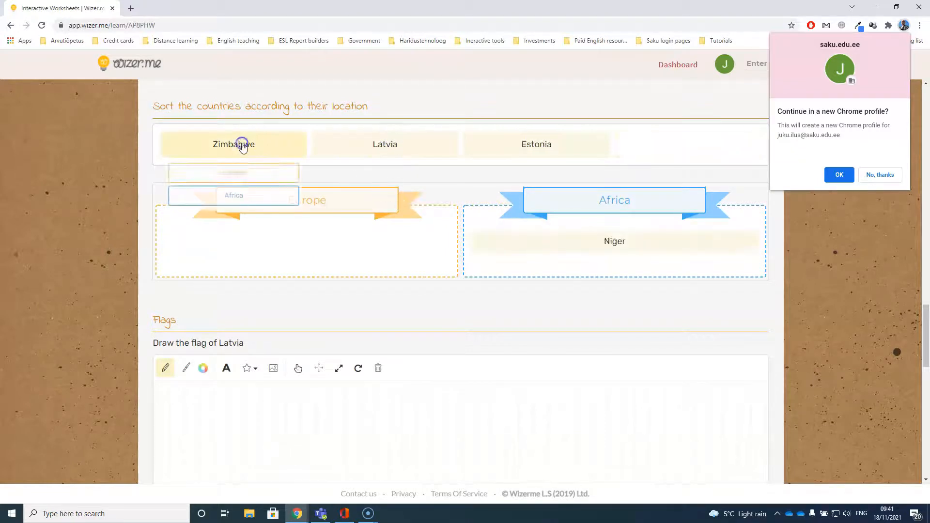
pyautogui.click(260, 194)
pyautogui.click(387, 145)
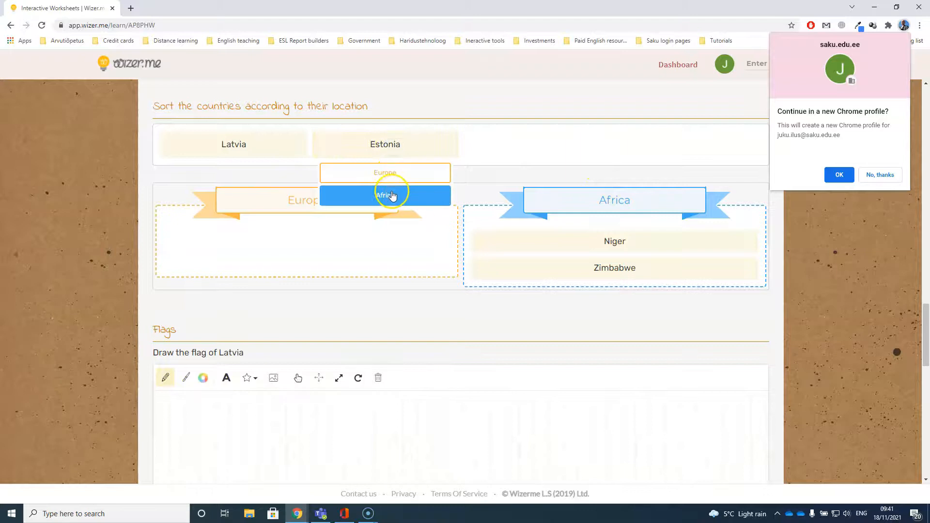
pyautogui.click(387, 174)
pyautogui.click(228, 143)
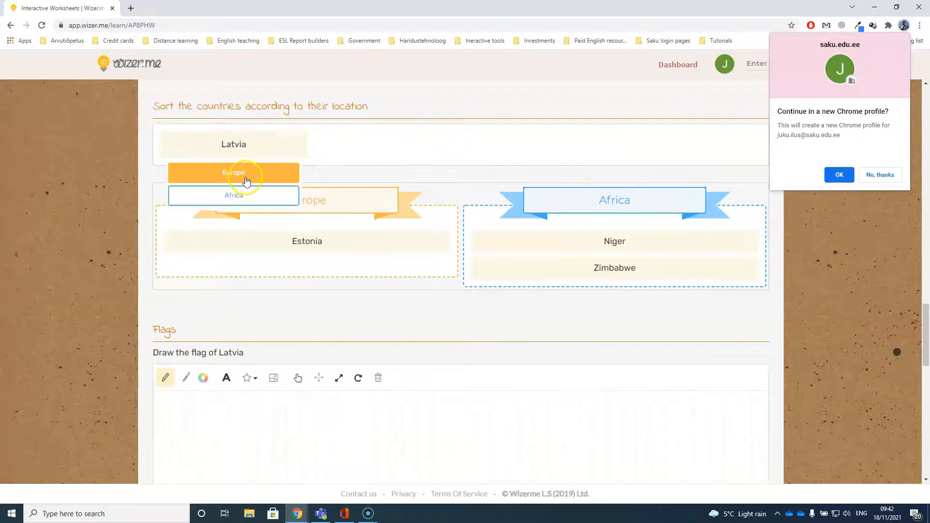
pyautogui.click(246, 179)
pyautogui.scroll(-3, 342, 293)
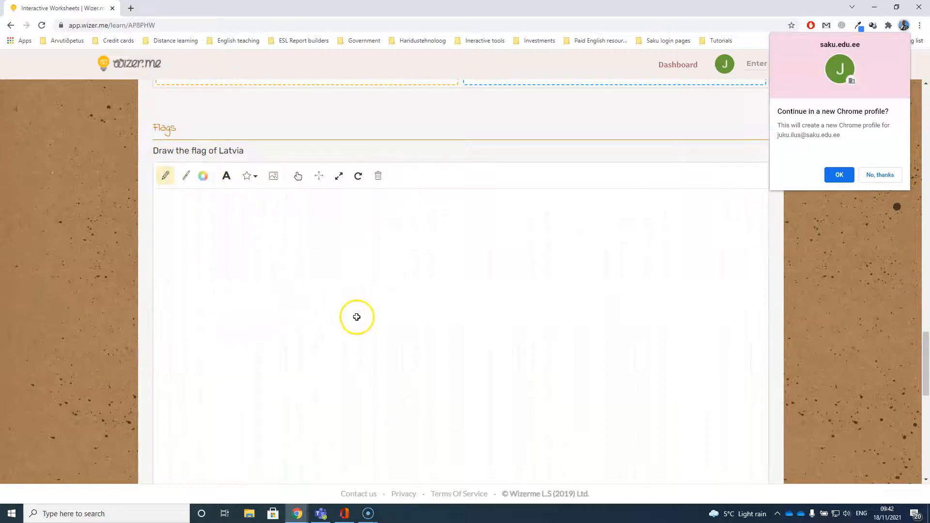
# - Sketch the Latvian flag's pole, rectangle and horizontal stripe line on the Flags canvas
pyautogui.moveTo(362, 350); pyautogui.dragTo(351, 235)
pyautogui.moveTo(463, 229)
pyautogui.mouseDown()
pyautogui.moveTo(470, 278)
pyautogui.moveTo(365, 282)
pyautogui.moveTo(385, 255)
pyautogui.moveTo(455, 253)
pyautogui.mouseUp()
pyautogui.moveTo(355, 266); pyautogui.dragTo(458, 266)
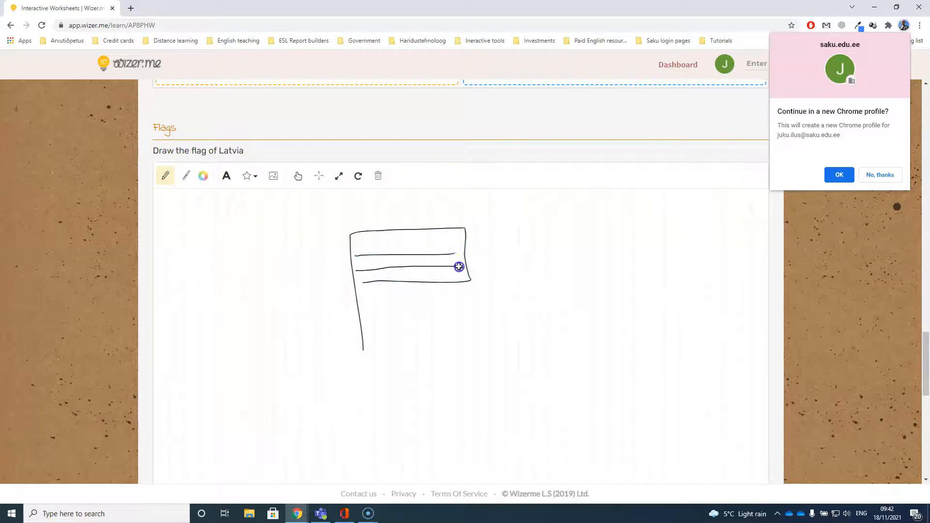
pyautogui.scroll(-5, 515, 262)
pyautogui.scroll(-3, 515, 265)
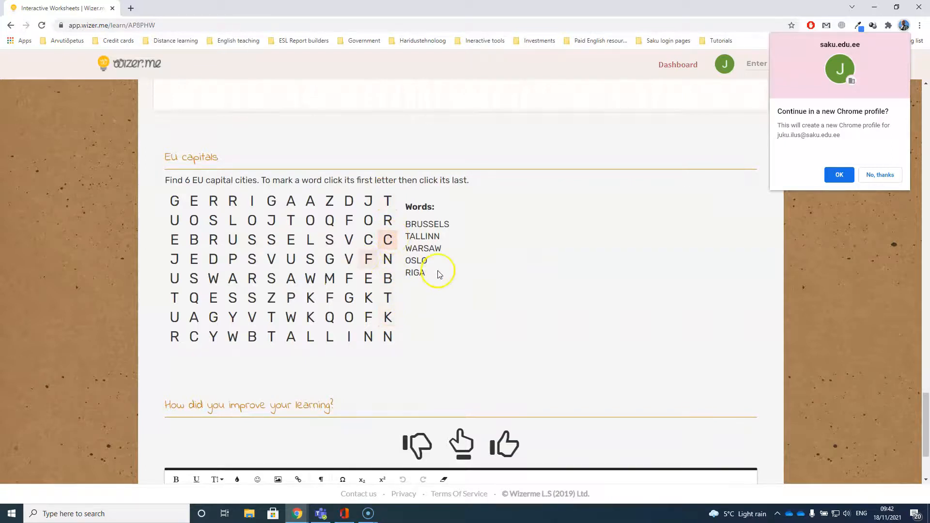
pyautogui.scroll(-3, 437, 270)
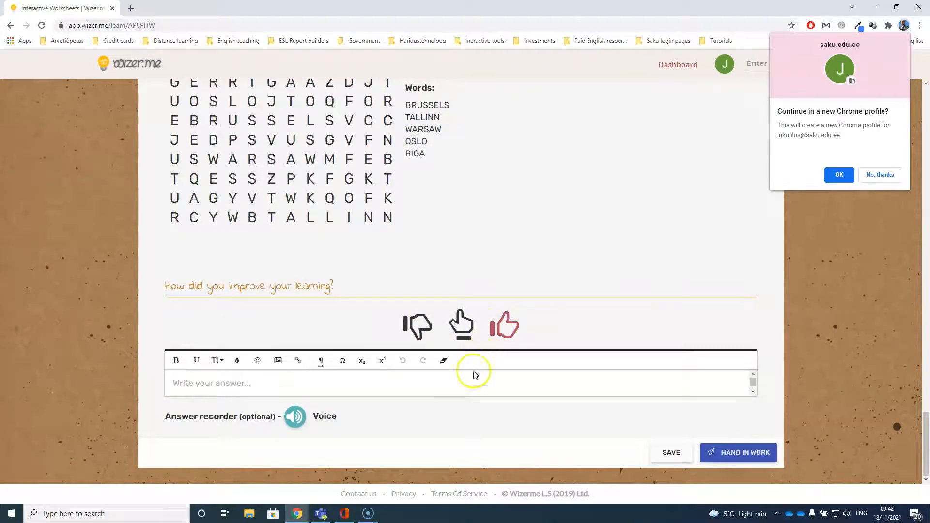
# - Submit the finished worksheet, look over the answers, and close the student's browser window
pyautogui.click(745, 457)
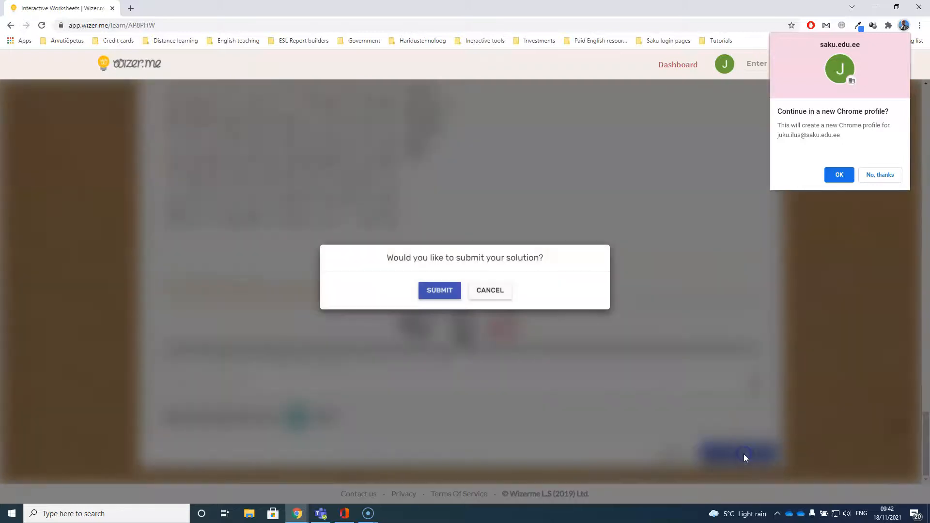
pyautogui.click(440, 290)
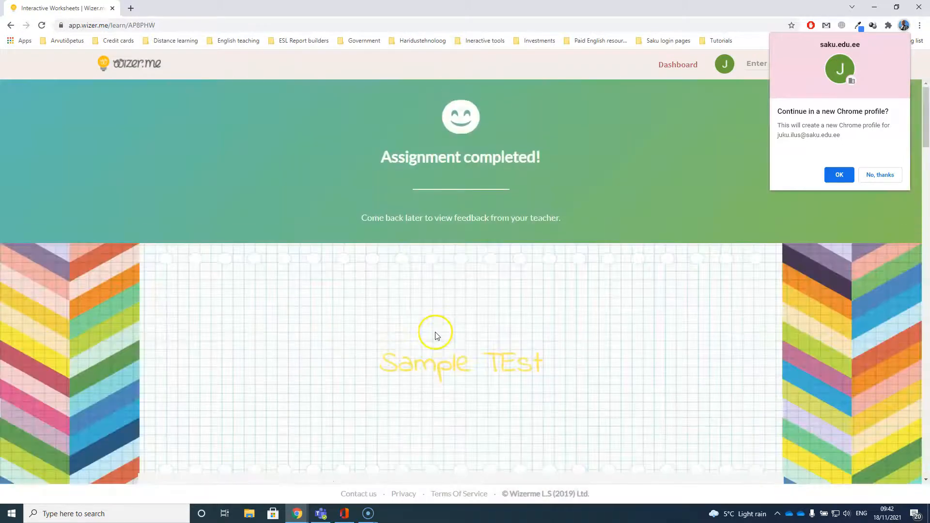
pyautogui.scroll(-6, 436, 337)
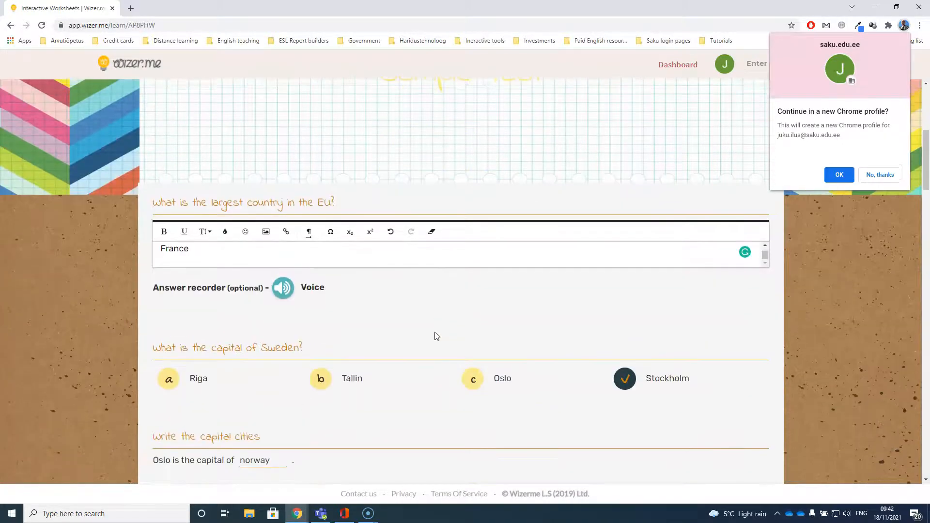
pyautogui.scroll(6, 460, 238)
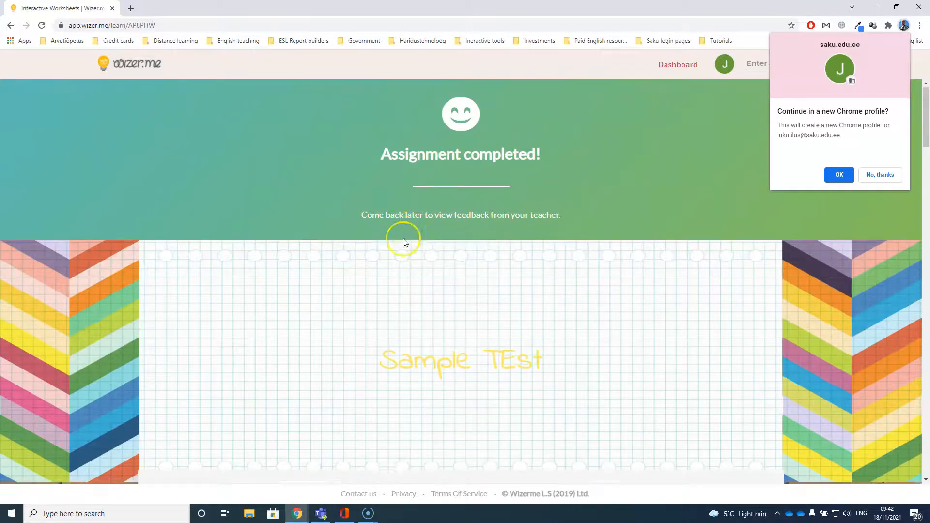
pyautogui.scroll(-4, 403, 240)
pyautogui.scroll(-12, 403, 242)
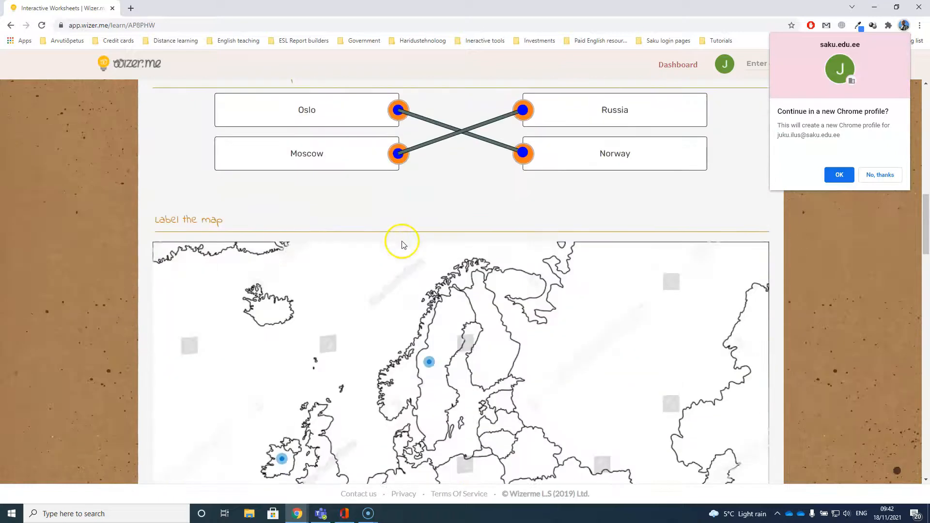
pyautogui.scroll(16, 402, 247)
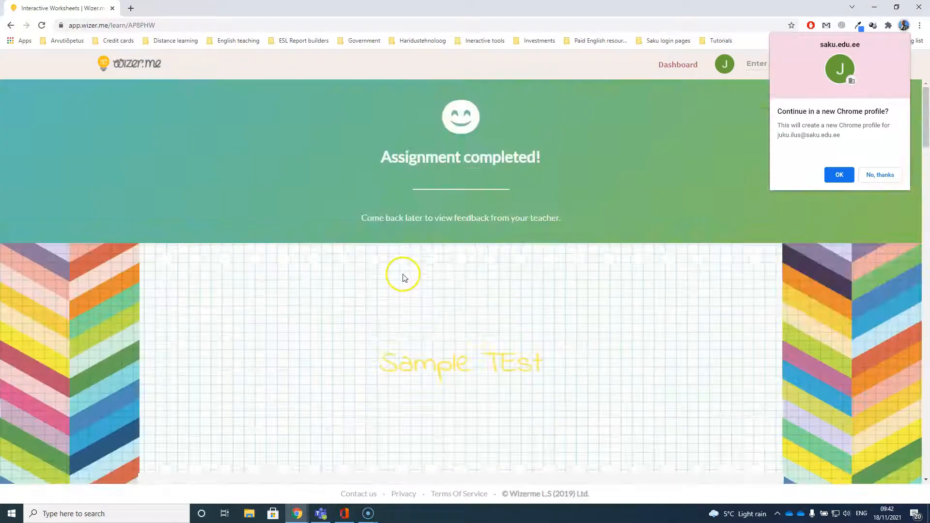
pyautogui.click(919, 7)
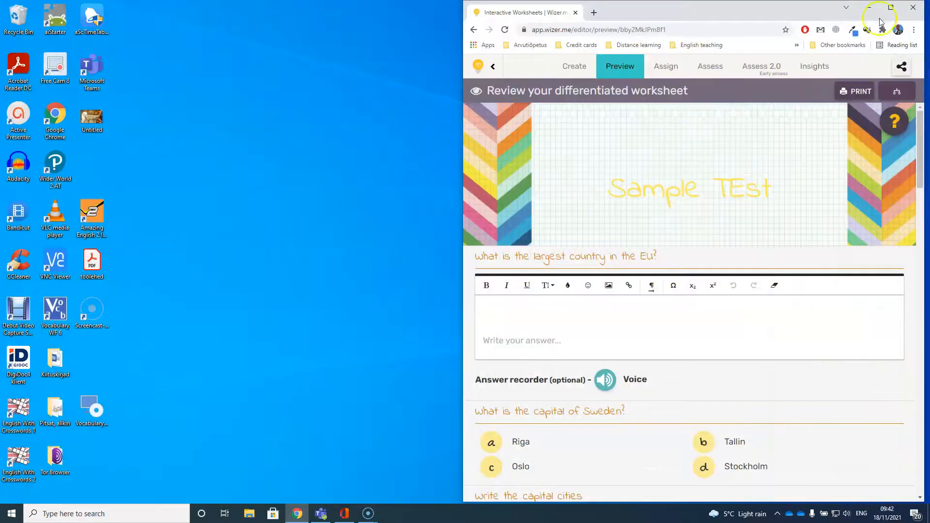
# - Maximize the worksheet preview, try the Assess page, then go to the student dashboard URL
pyautogui.click(891, 9)
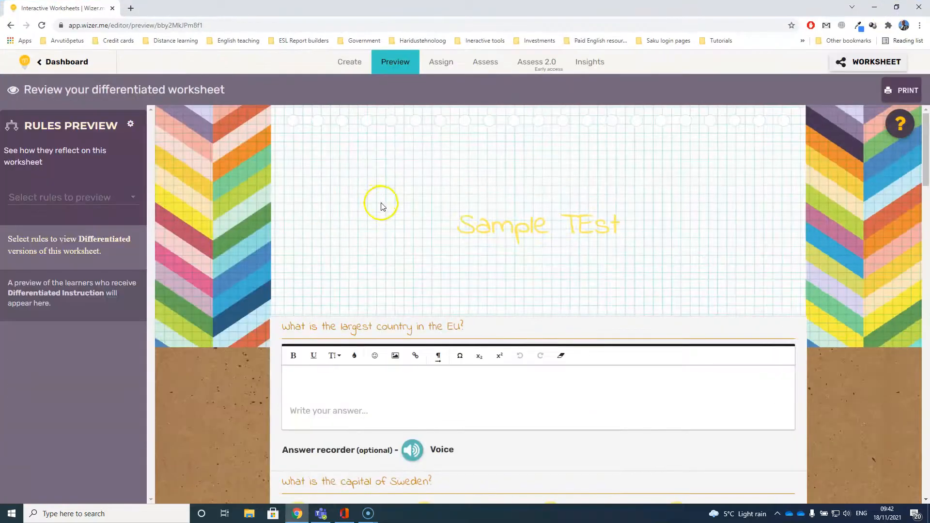
pyautogui.click(487, 62)
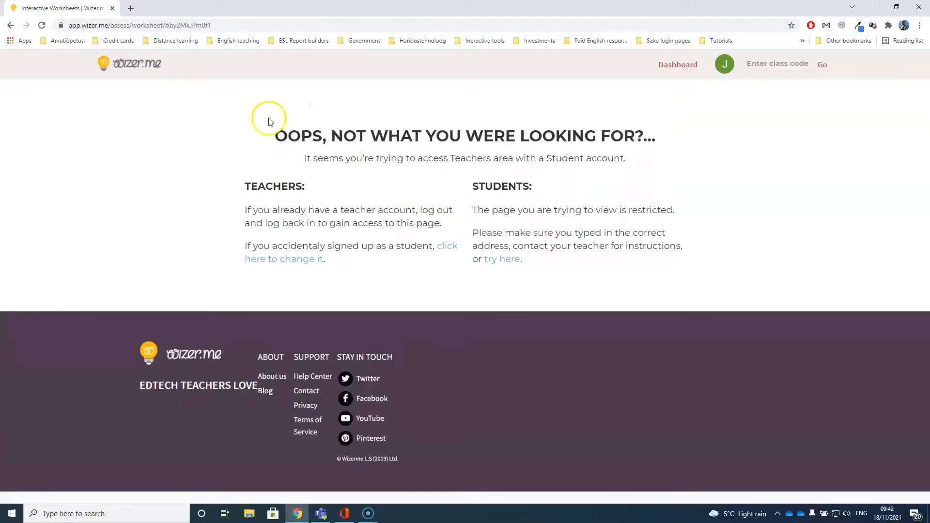
pyautogui.moveTo(110, 25); pyautogui.dragTo(308, 25)
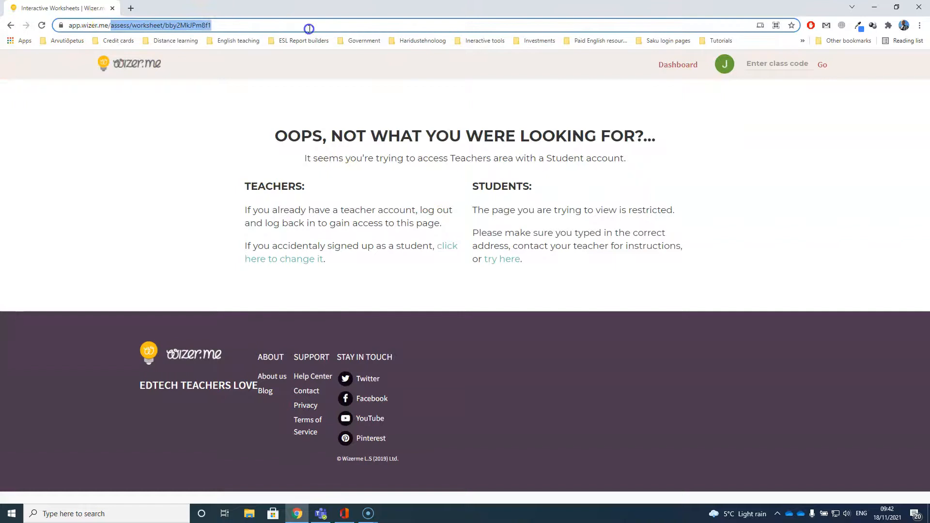
pyautogui.write('dashboard')
pyautogui.press('Return')
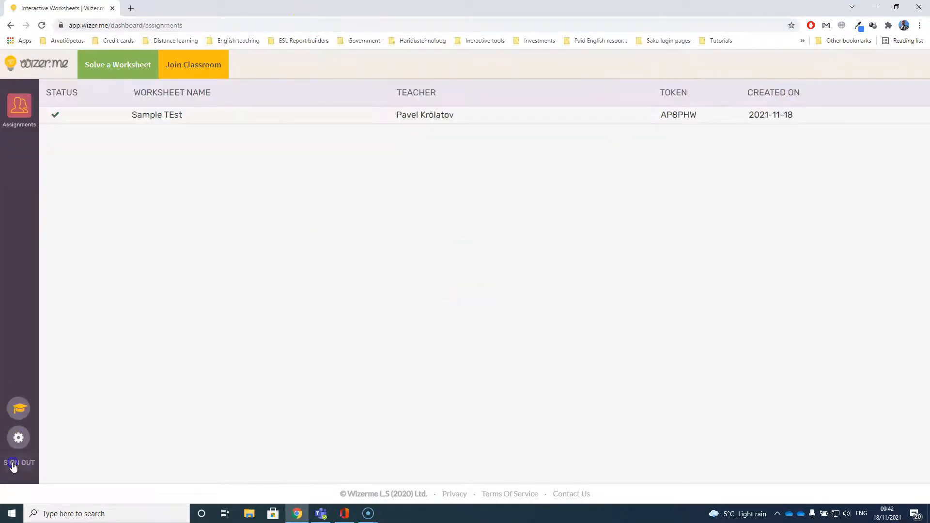
# - Sign out of the student account, log in with the teacher's Google account, and show Worksheets
pyautogui.click(17, 464)
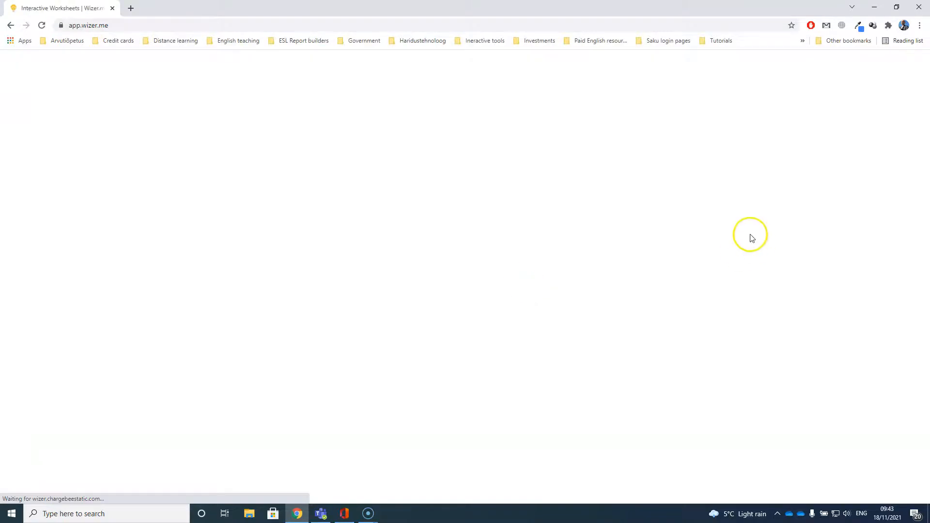
pyautogui.click(717, 73)
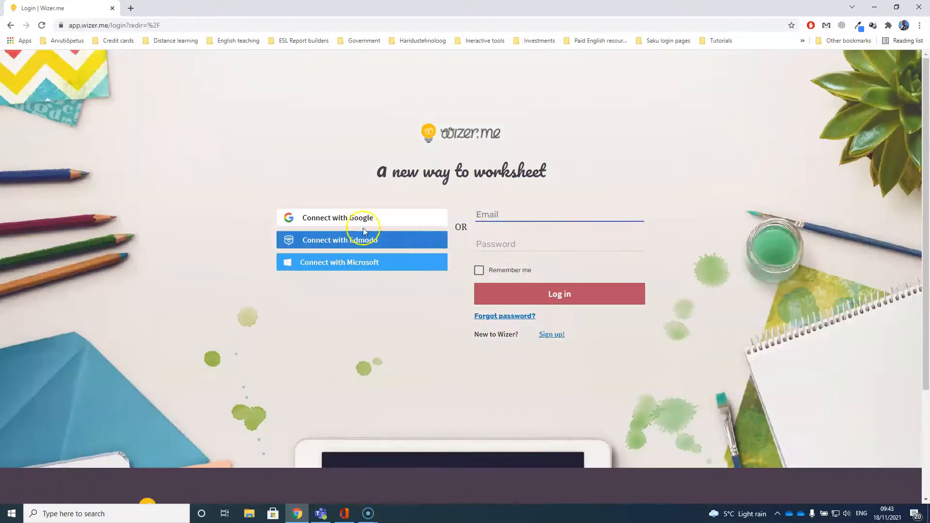
pyautogui.click(353, 222)
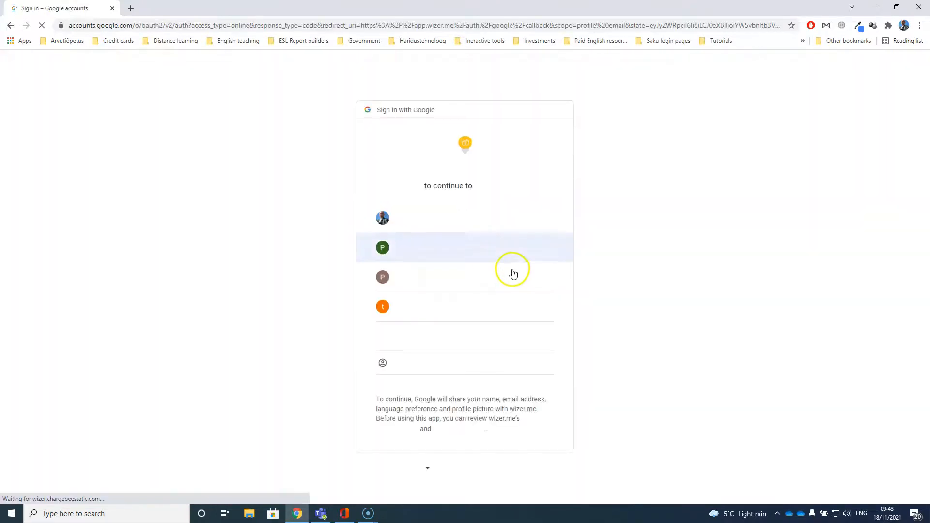
pyautogui.click(443, 224)
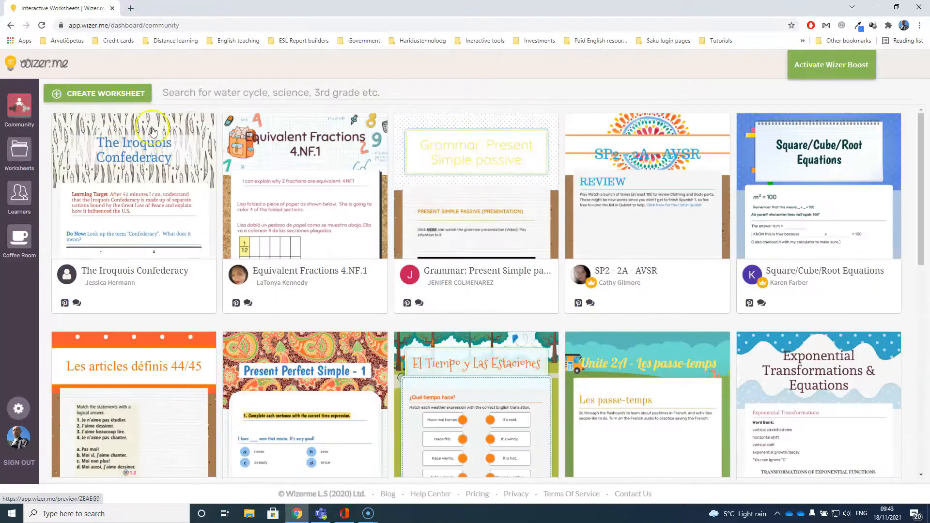
pyautogui.click(23, 153)
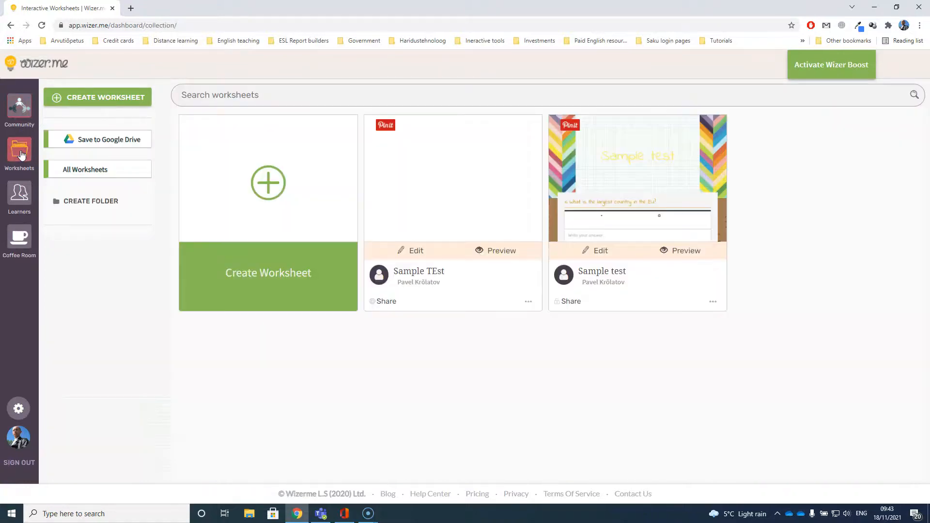
# - Check Sample test's Assess view, then open the Answers page for Sample TEst
pyautogui.click(622, 160)
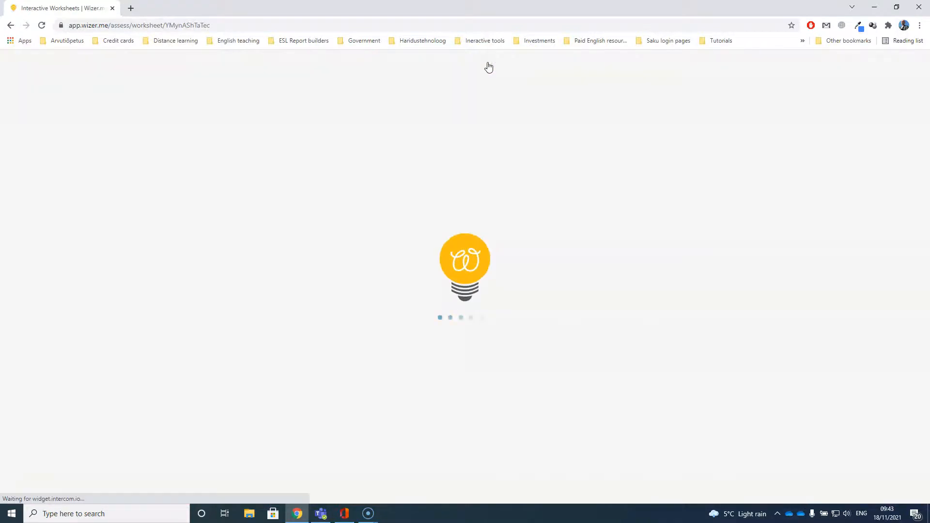
pyautogui.click(222, 182)
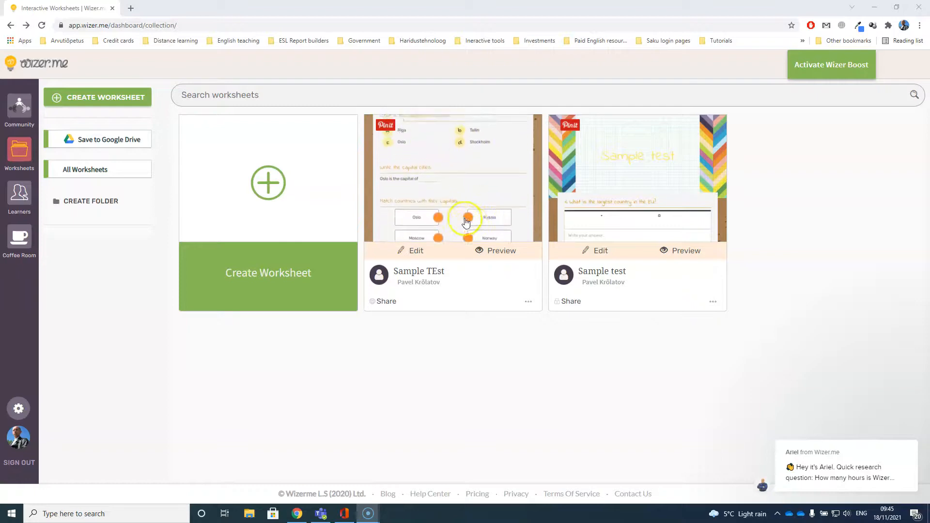
pyautogui.click(528, 303)
pyautogui.click(487, 308)
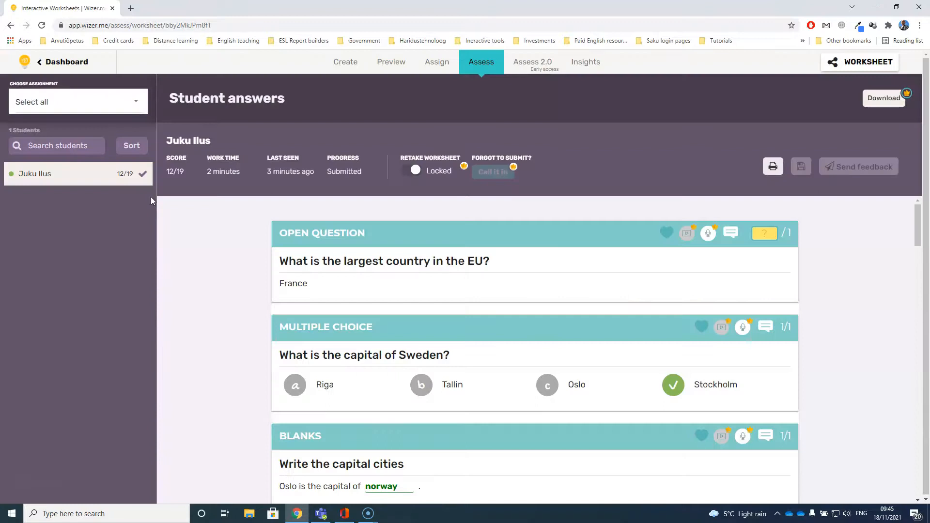
# - Open the student's submitted answers and give the open question 1 point
pyautogui.click(76, 179)
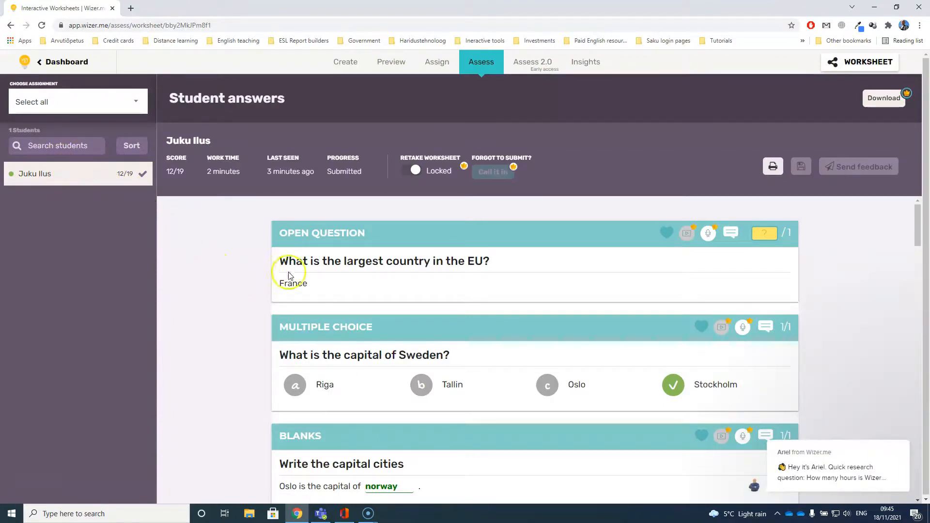
pyautogui.scroll(-1, 310, 254)
pyautogui.scroll(1, 303, 256)
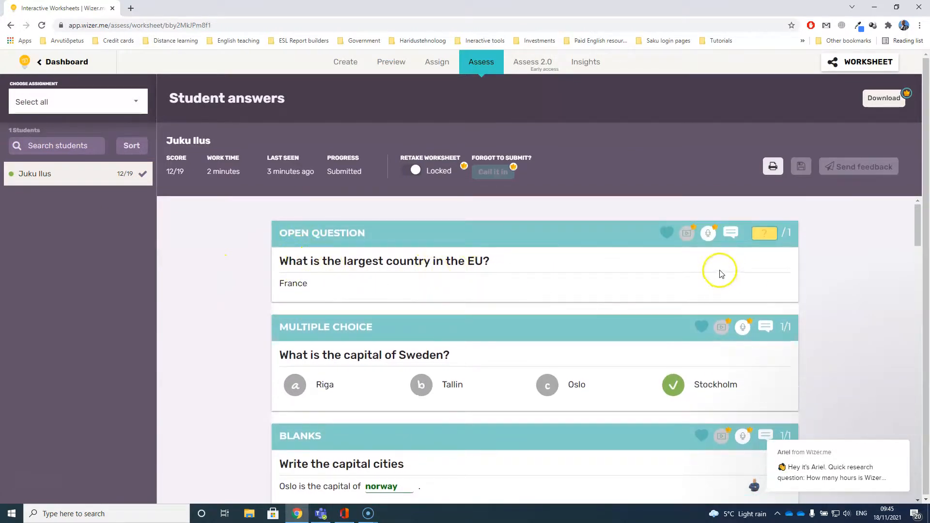
pyautogui.click(765, 233)
pyautogui.write('1')
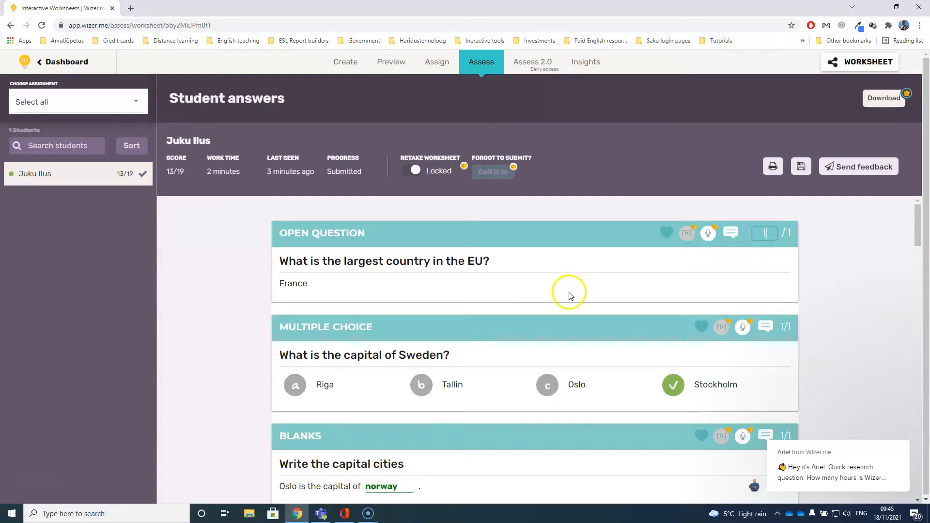
pyautogui.scroll(-2, 565, 293)
pyautogui.click(786, 232)
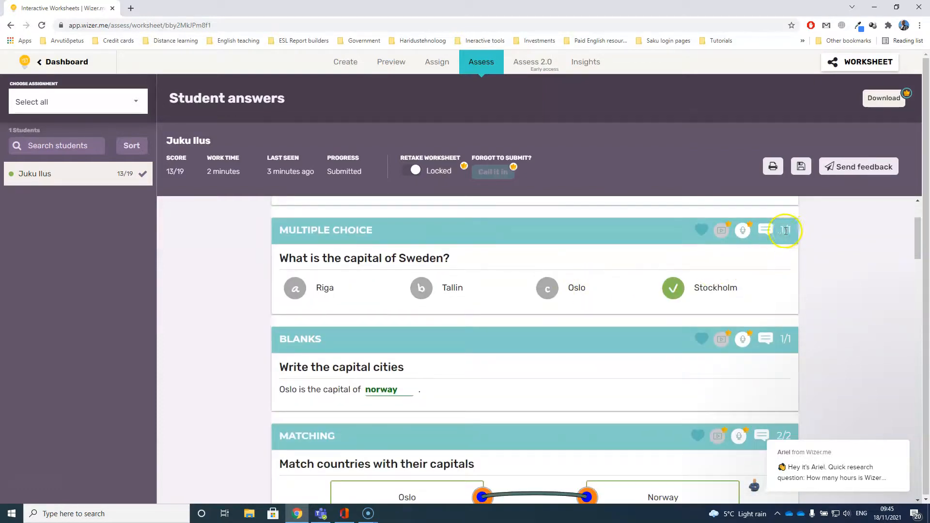
# - Give the flag drawing 1 point for a 14/19 score and send the feedback to the student
pyautogui.scroll(-1, 781, 237)
pyautogui.scroll(-6, 781, 237)
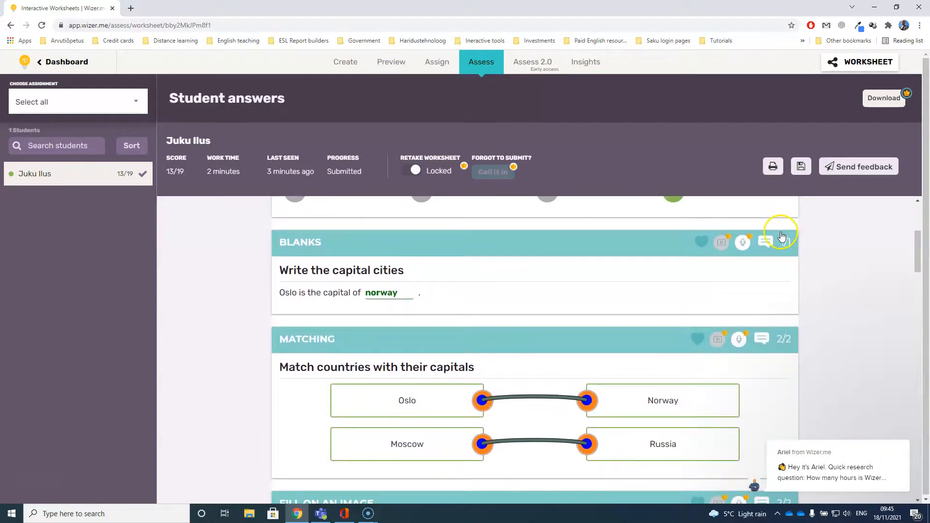
pyautogui.scroll(-10, 780, 236)
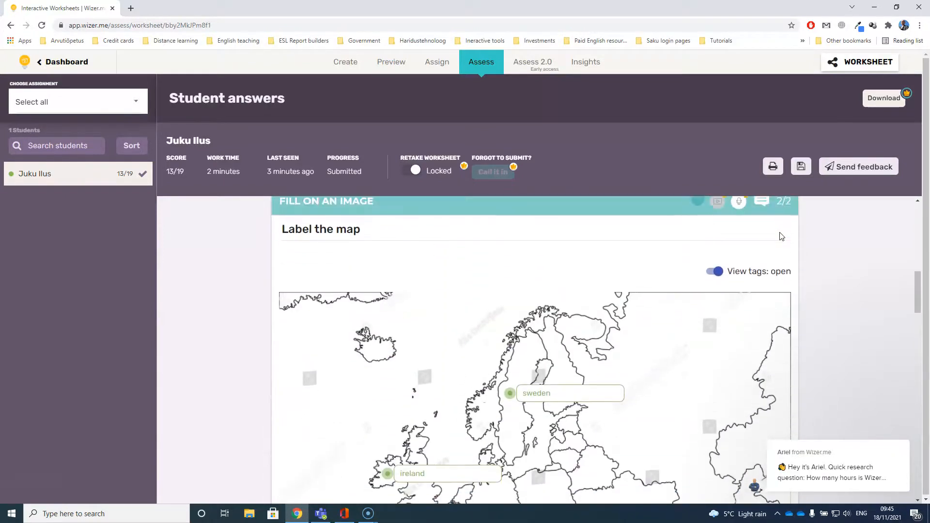
pyautogui.scroll(-7, 781, 236)
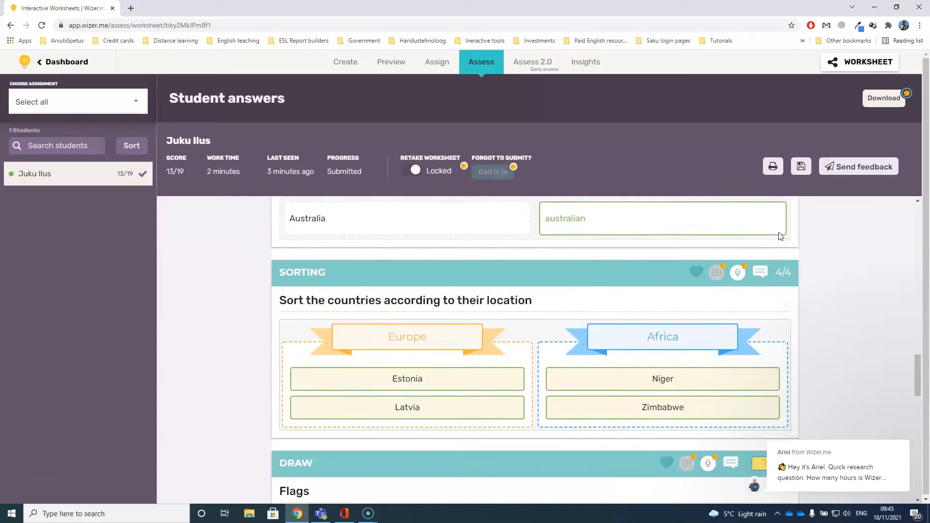
pyautogui.click(767, 222)
pyautogui.write('1')
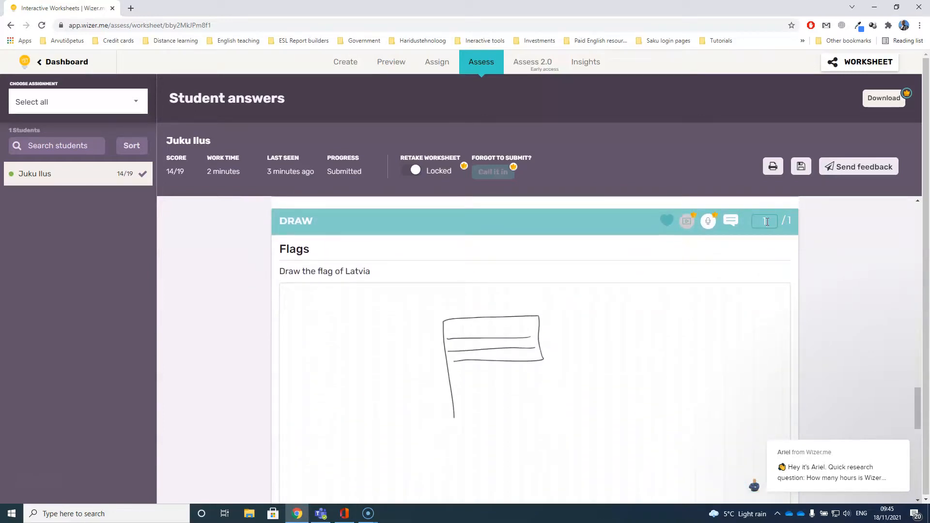
pyautogui.scroll(-7, 687, 299)
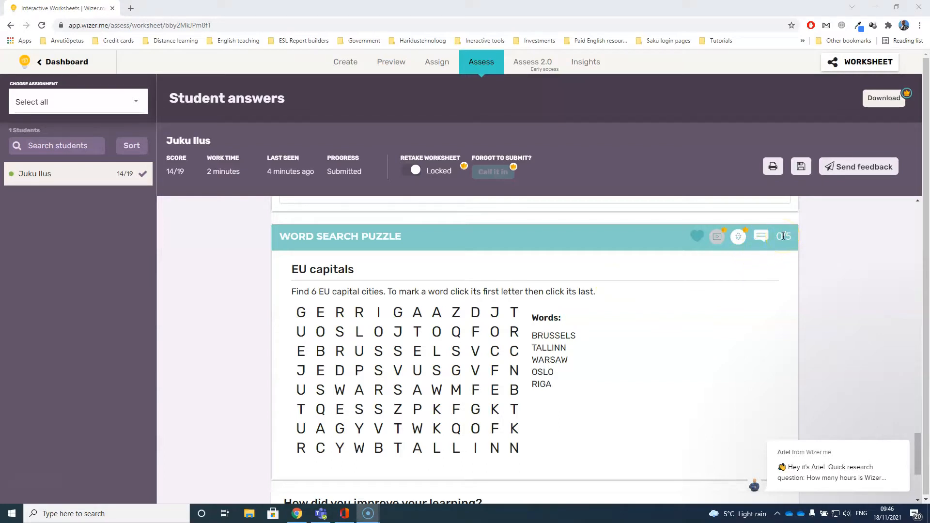
pyautogui.scroll(-3, 722, 273)
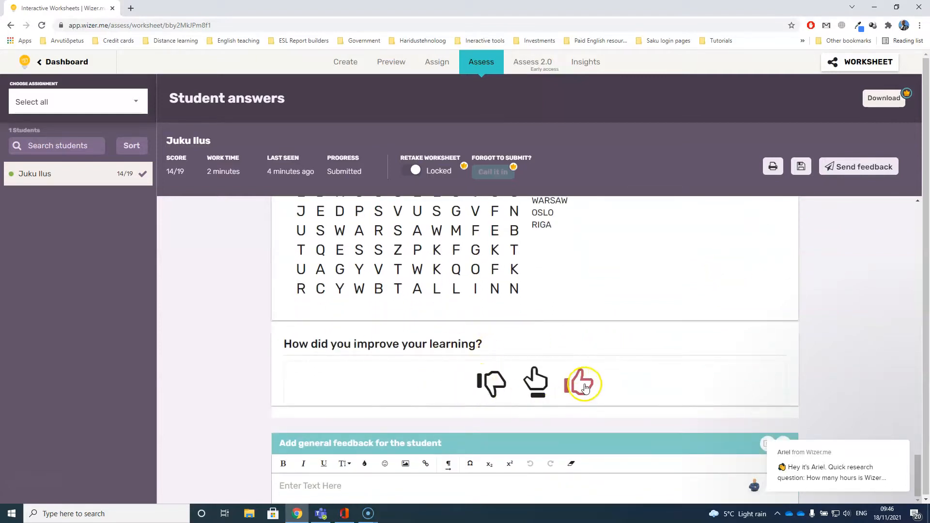
pyautogui.click(855, 167)
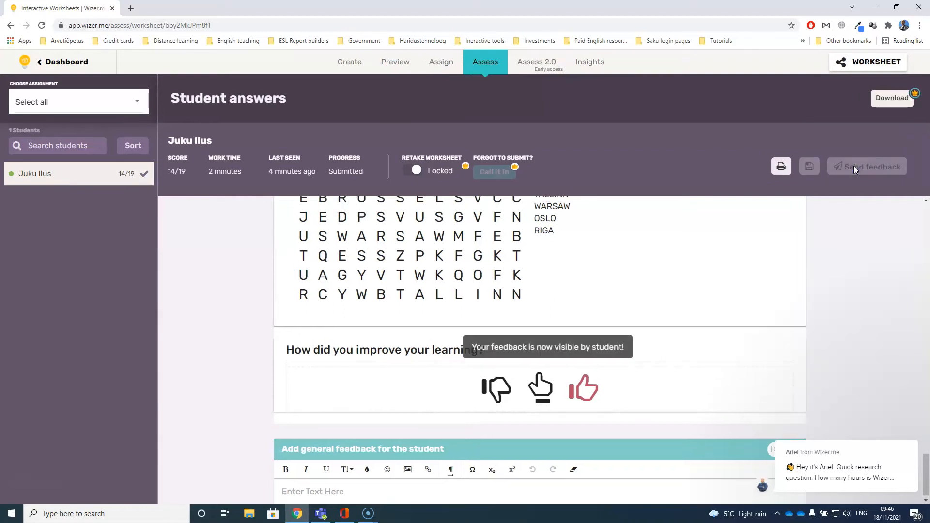